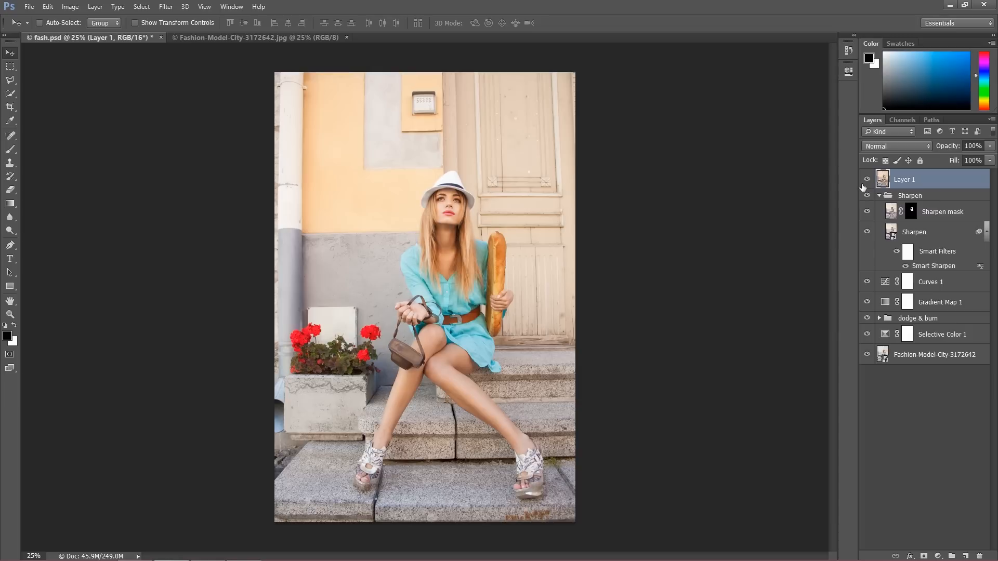
Toggle Layer 1's visibility in fash.psd to compare the edited photo with and without it.
{"action": "left_click", "coordinate": [866, 180]}
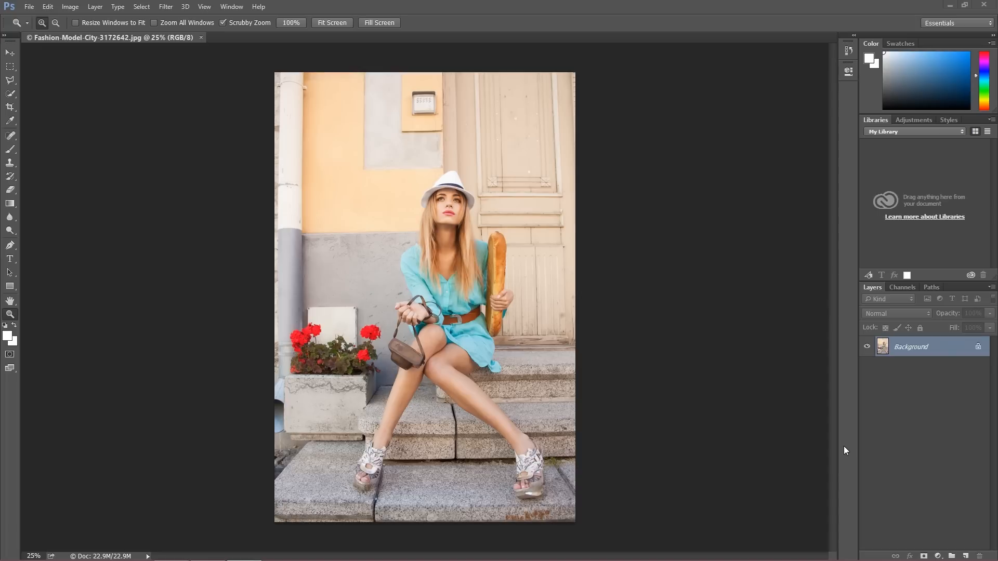
Examine the model's face, hair and clothing in the original fashion photo at up to 200% magnification.
{"action": "left_click", "coordinate": [513, 263]}
{"action": "key", "text": "ctrl+plus"}
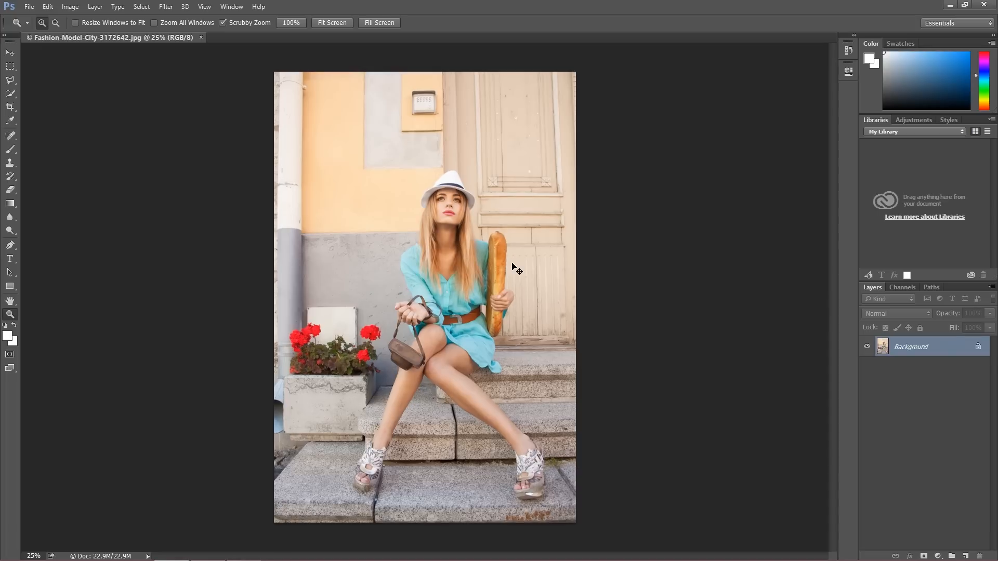
{"action": "key", "text": "ctrl+plus"}
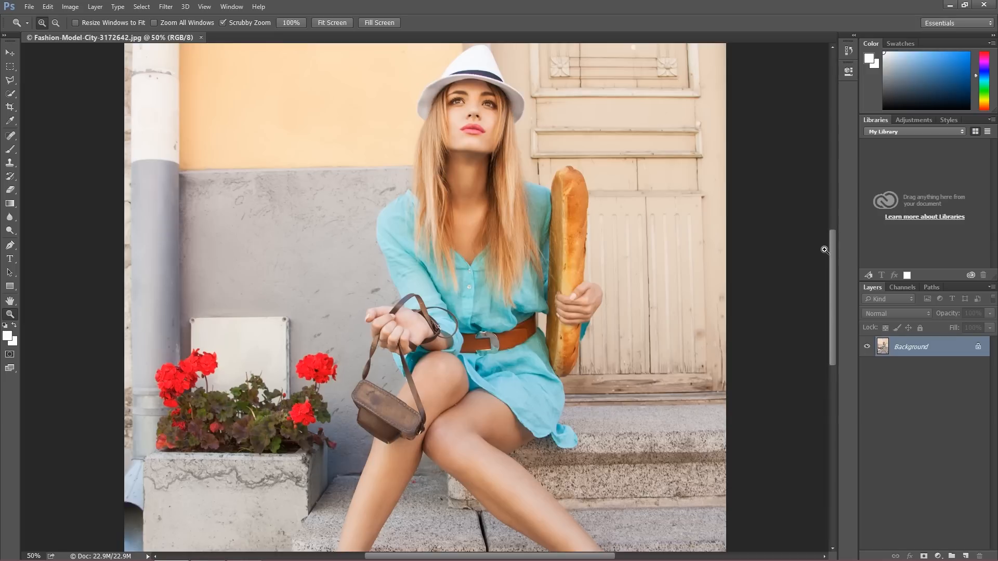
{"action": "left_click", "coordinate": [10, 57]}
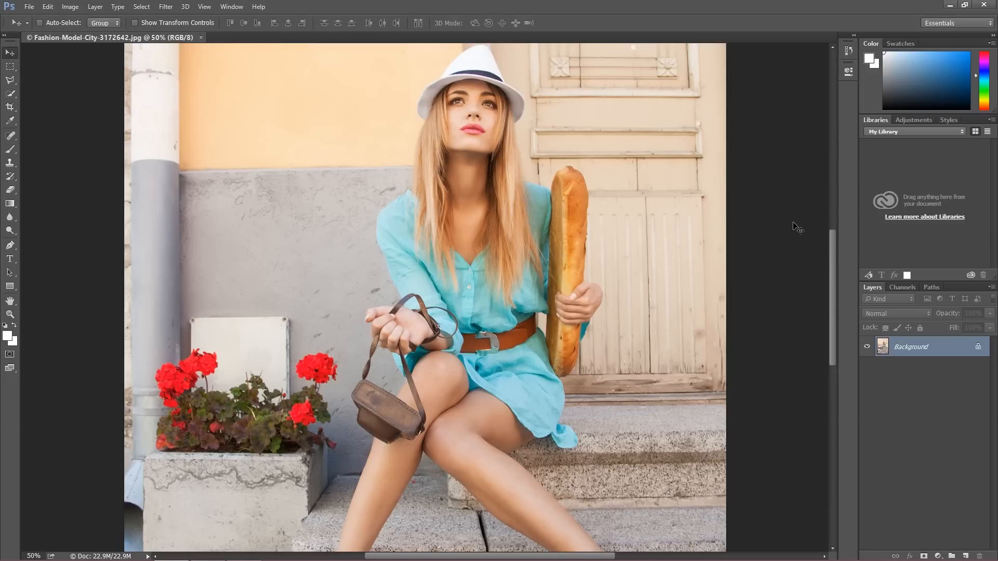
{"action": "mouse_move", "coordinate": [830, 245]}
{"action": "left_mouse_down"}
{"action": "mouse_move", "coordinate": [823, 293]}
{"action": "mouse_move", "coordinate": [817, 243]}
{"action": "left_mouse_up"}
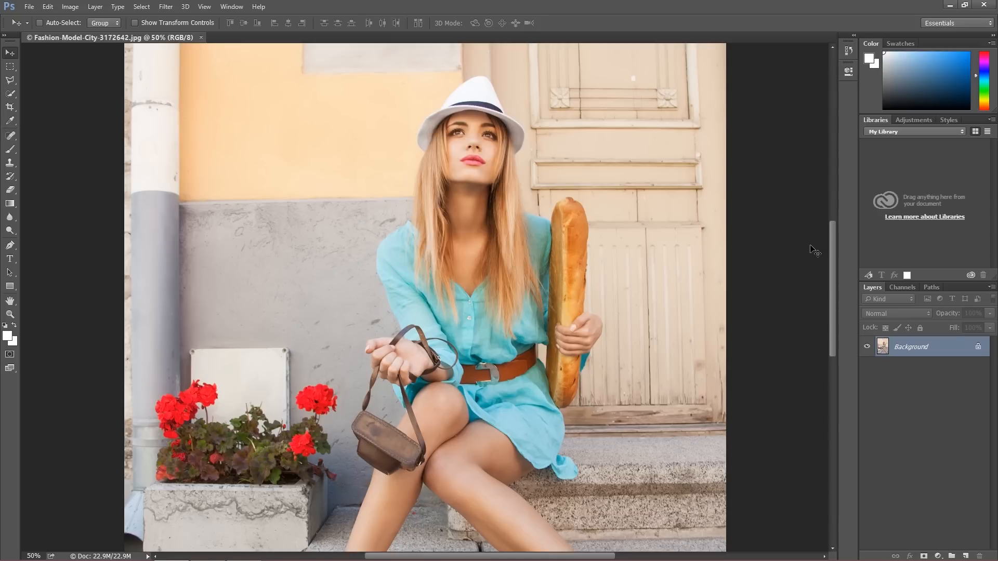
{"action": "key", "text": "ctrl+plus"}
{"action": "key", "text": "ctrl+plus"}
{"action": "key", "text": "ctrl+plus"}
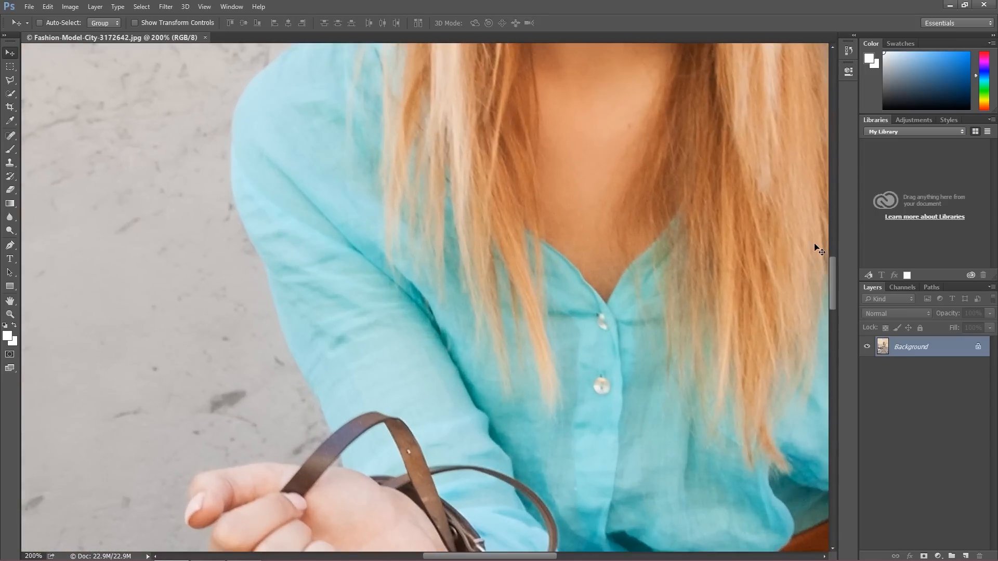
{"action": "left_click_drag", "start_coordinate": [832, 272], "coordinate": [835, 216]}
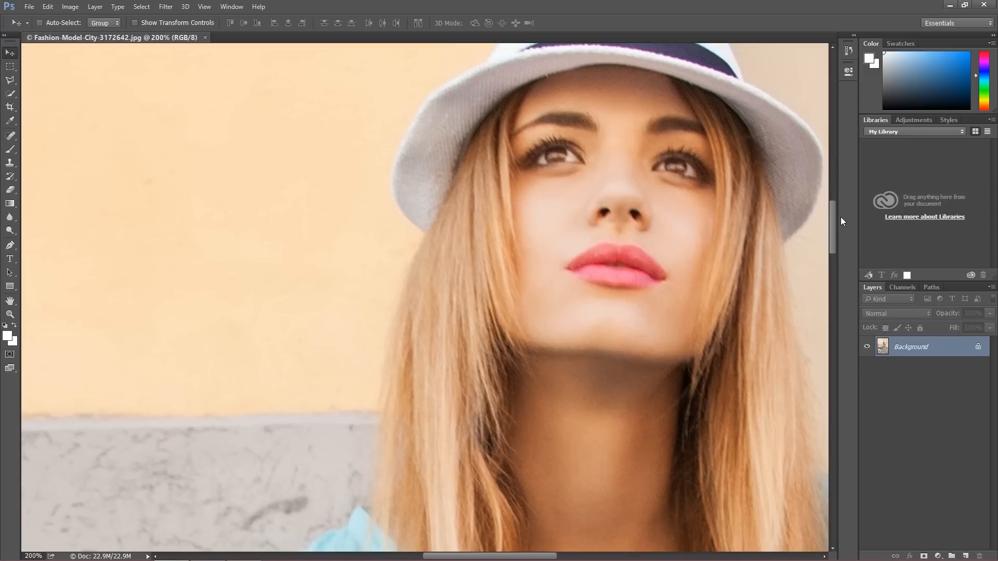
{"action": "key", "text": "ctrl+minus"}
{"action": "key", "text": "ctrl+minus"}
{"action": "key", "text": "ctrl+minus"}
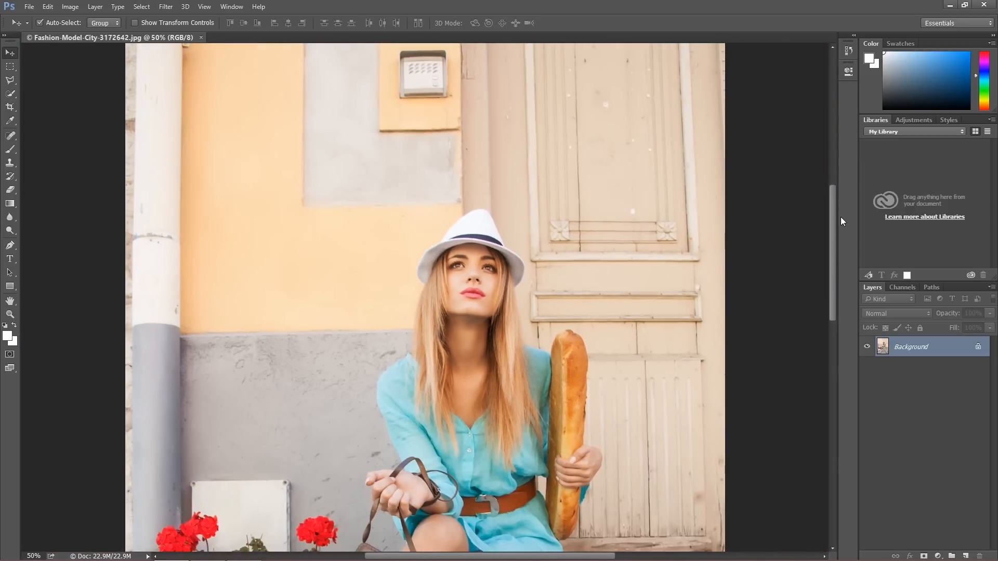
{"action": "key", "text": "ctrl+minus"}
{"action": "key", "text": "ctrl+minus"}
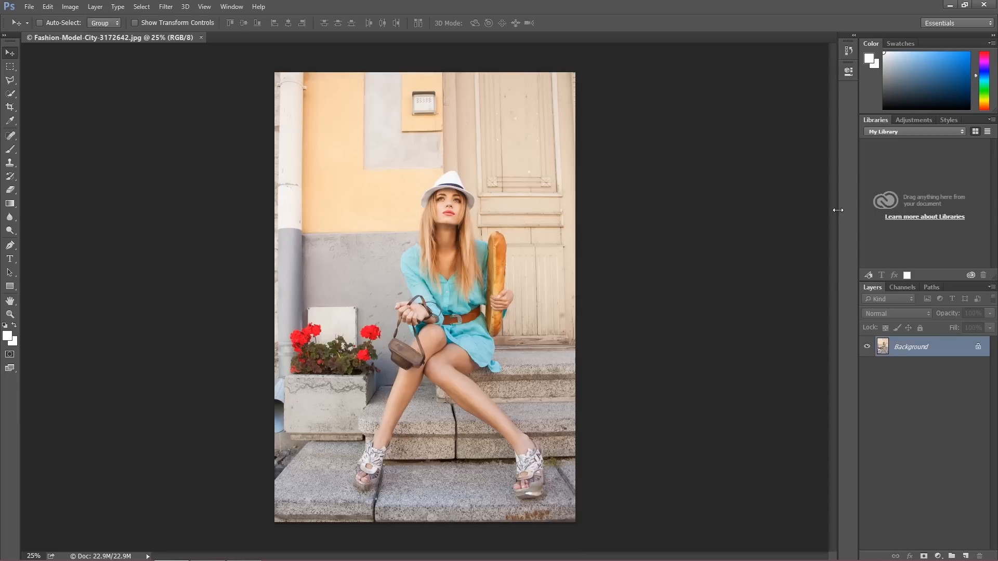
Close the photo and switch to Adobe Bridge to open the stocks folder on the Desktop.
{"action": "left_click", "coordinate": [202, 37]}
{"action": "left_click", "coordinate": [29, 8]}
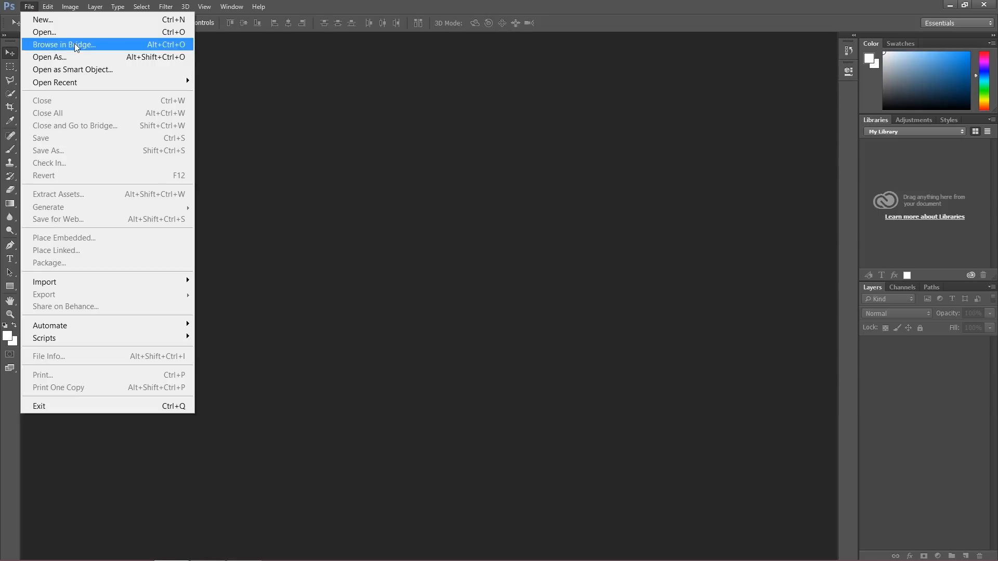
{"action": "left_click", "coordinate": [74, 44]}
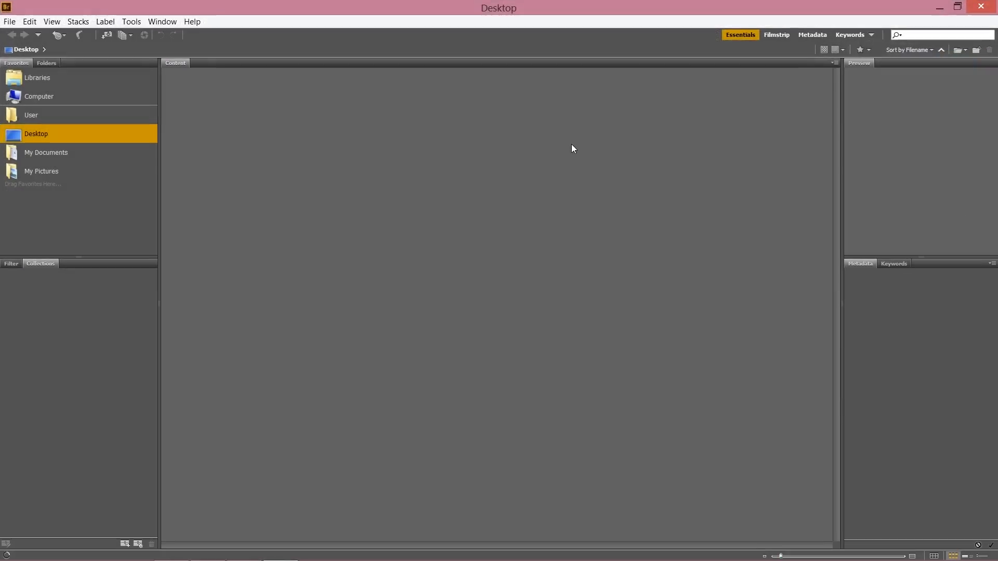
{"action": "left_click", "coordinate": [41, 98]}
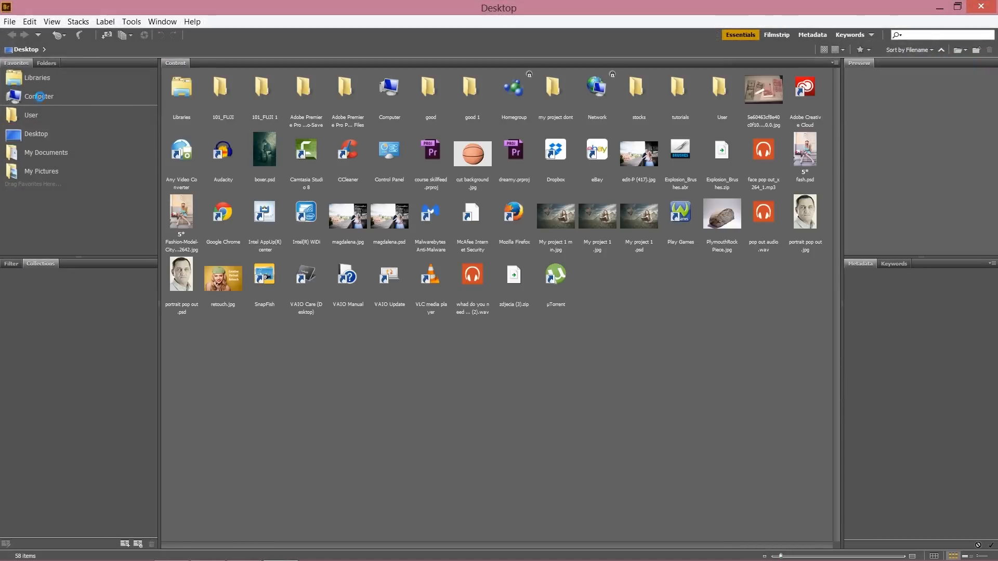
{"action": "left_click", "coordinate": [42, 131]}
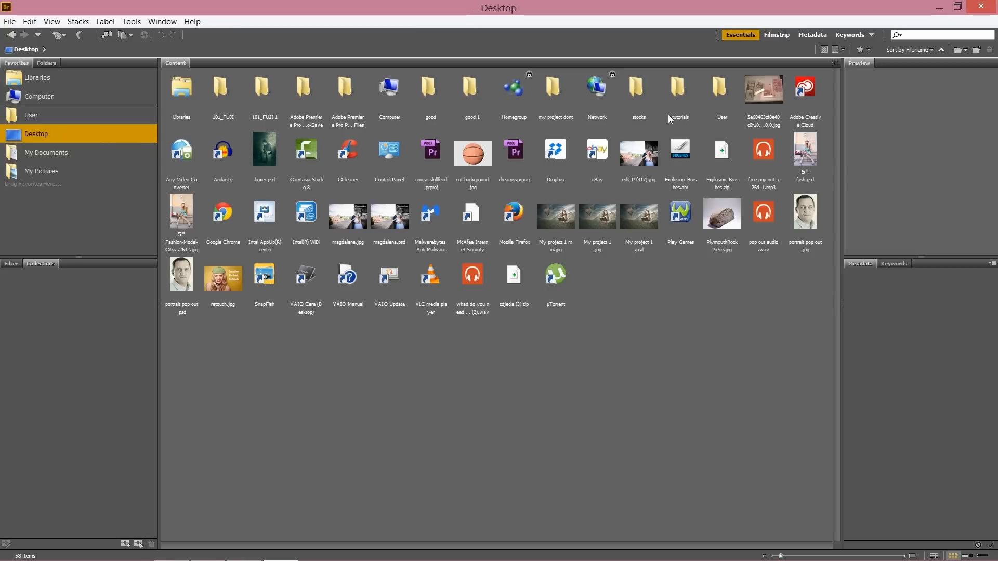
{"action": "double_click", "coordinate": [630, 92]}
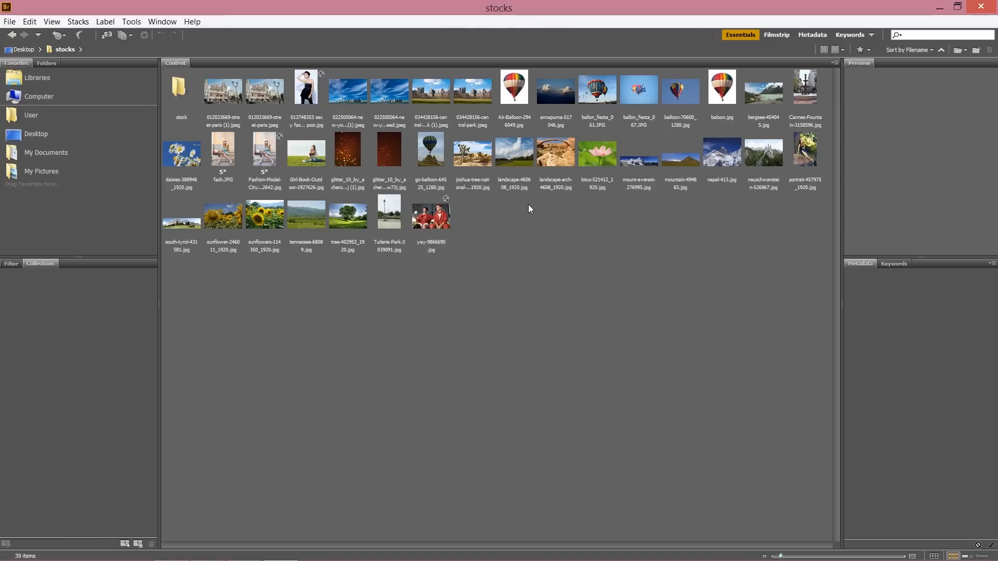
Open Fashion-Model-City-3172642.jpg in Camera Raw and widen the Camera Raw window.
{"action": "left_click", "coordinate": [269, 142]}
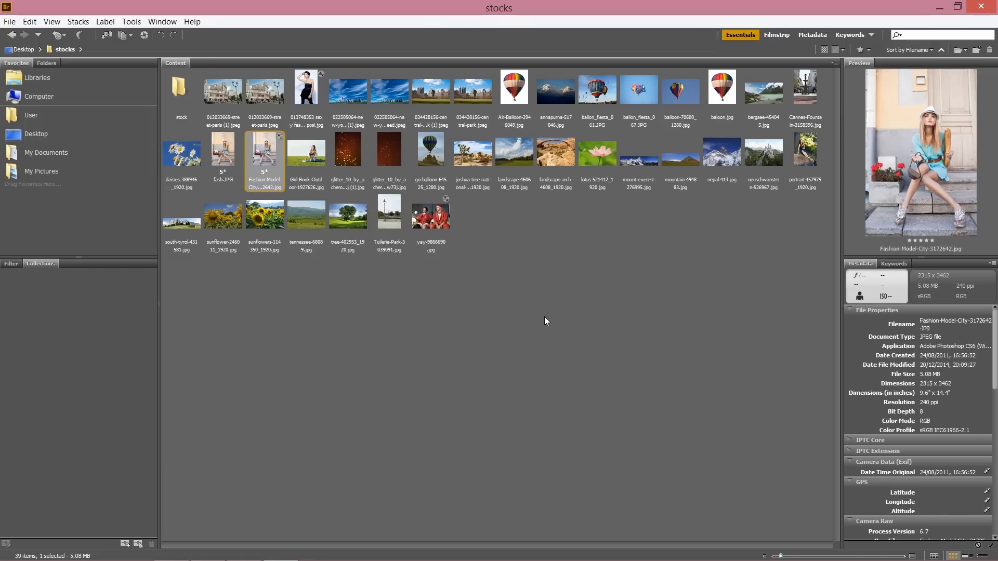
{"action": "right_click", "coordinate": [268, 148]}
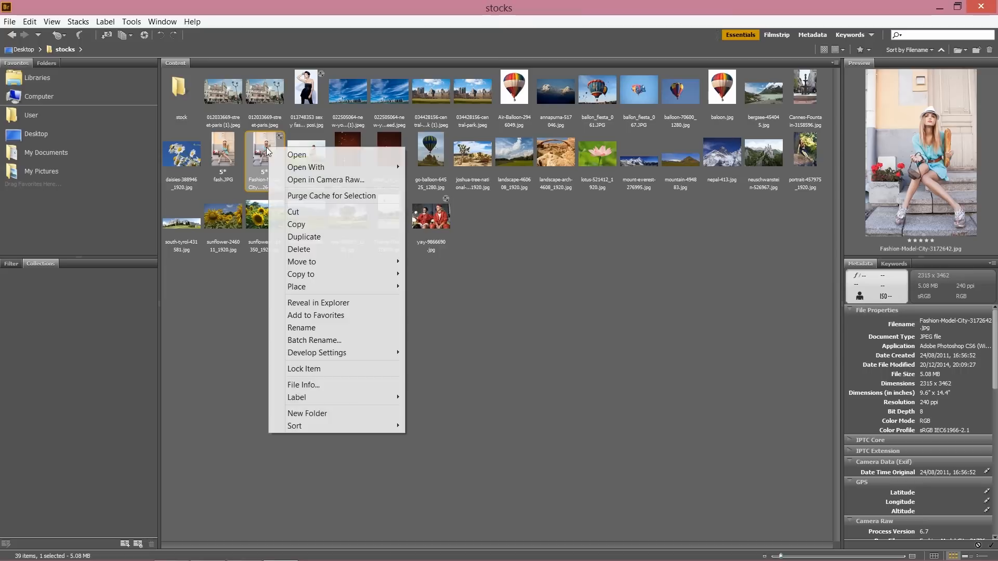
{"action": "mouse_move", "coordinate": [352, 170]}
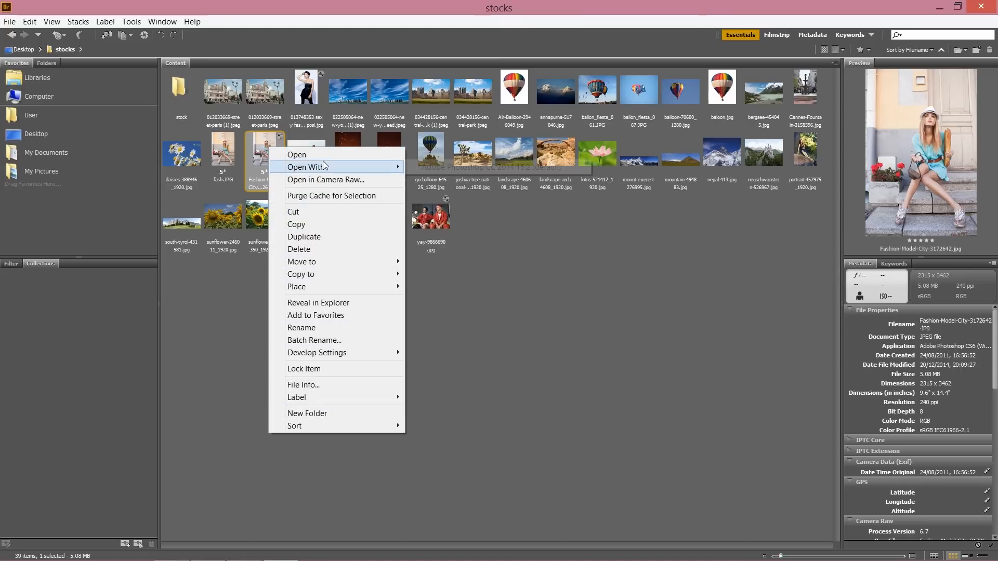
{"action": "left_click", "coordinate": [370, 179]}
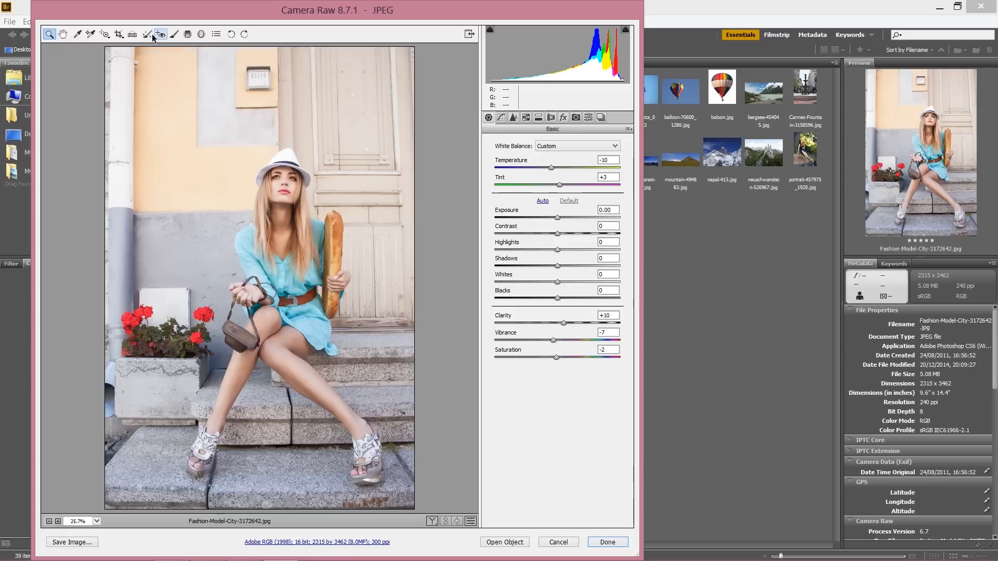
{"action": "left_click_drag", "start_coordinate": [312, 11], "coordinate": [289, 7]}
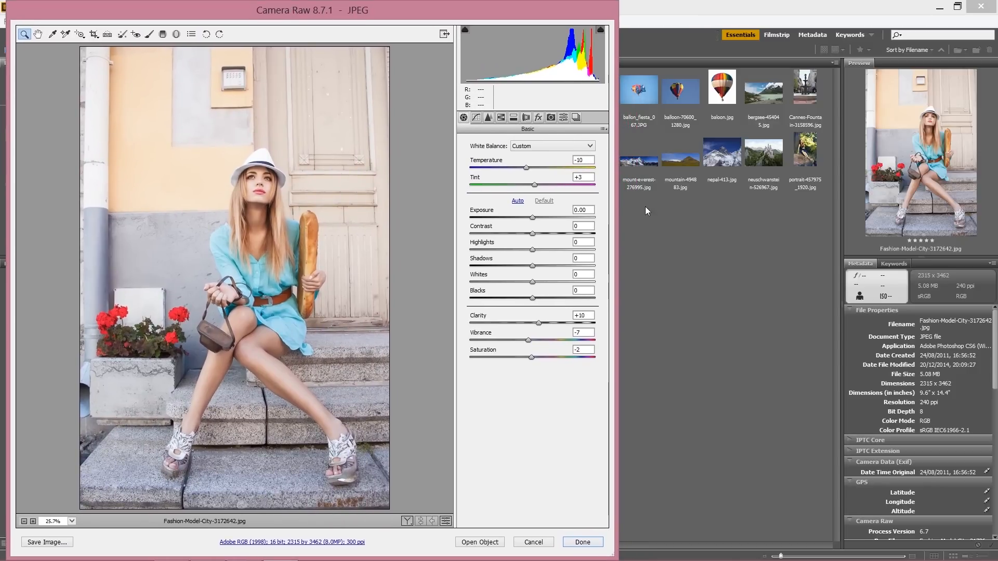
{"action": "left_click_drag", "start_coordinate": [618, 212], "coordinate": [825, 202]}
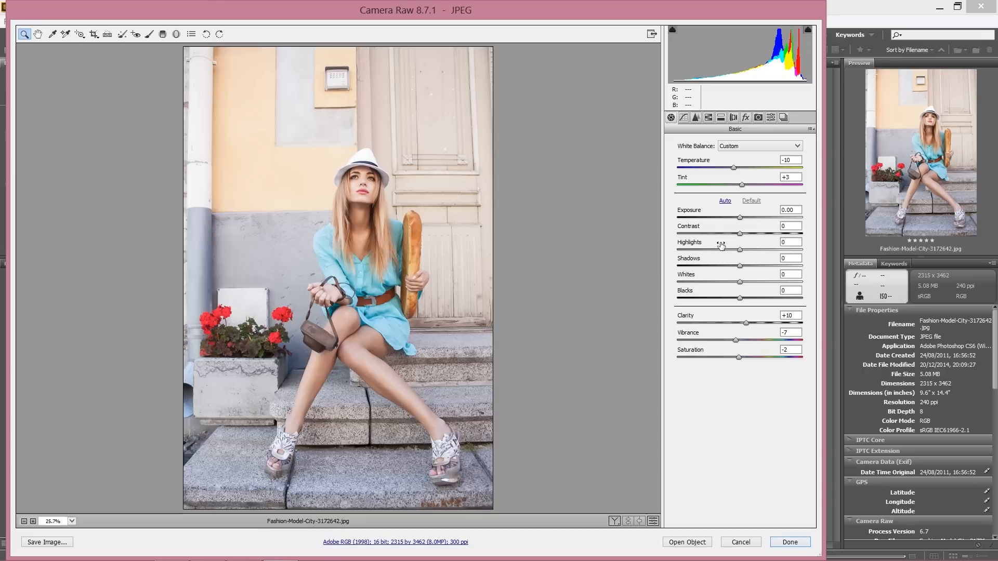
Reset the photo's adjustments to the Camera Raw Defaults.
{"action": "left_click", "coordinate": [811, 130]}
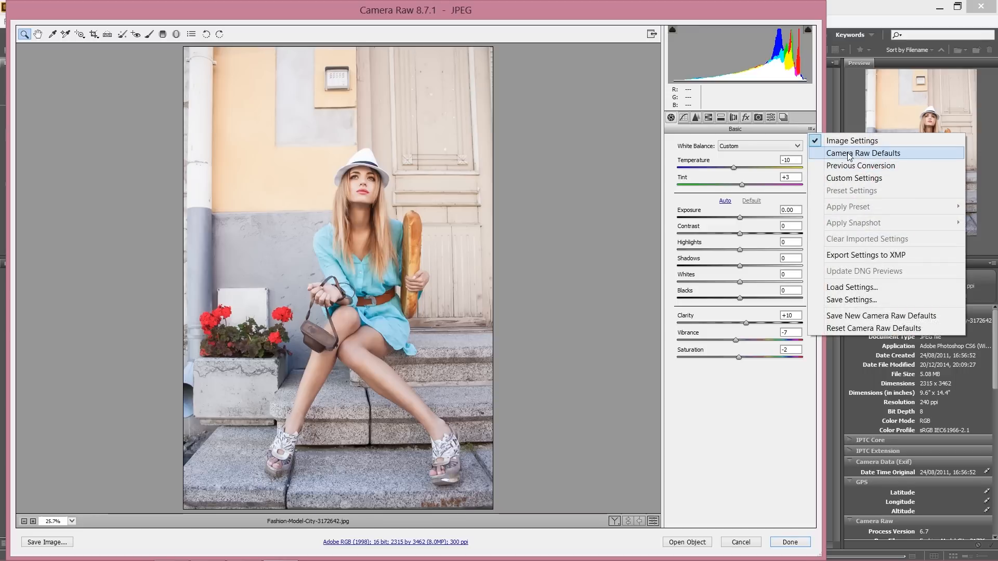
{"action": "left_click", "coordinate": [846, 177]}
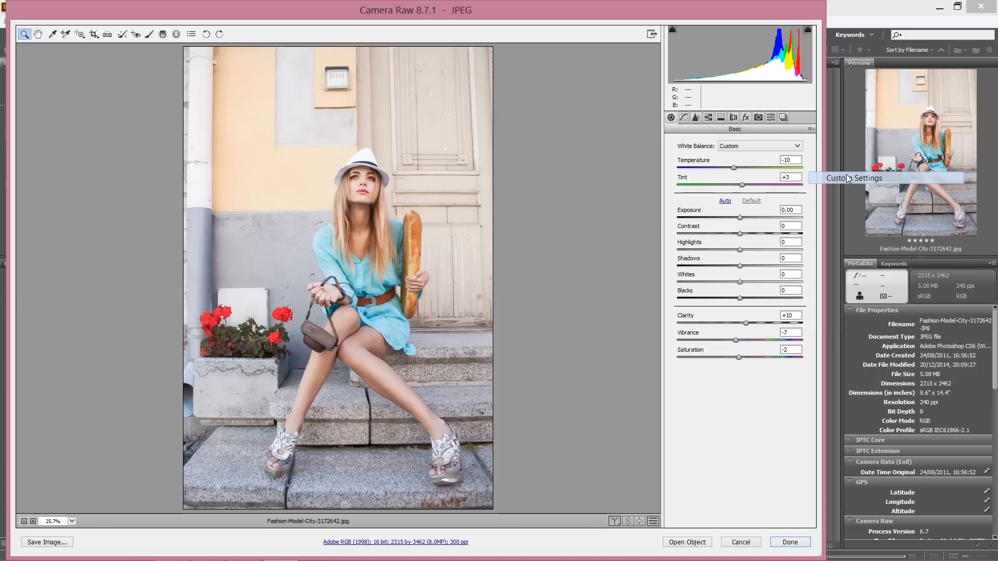
{"action": "left_click", "coordinate": [810, 130]}
{"action": "left_click", "coordinate": [830, 149]}
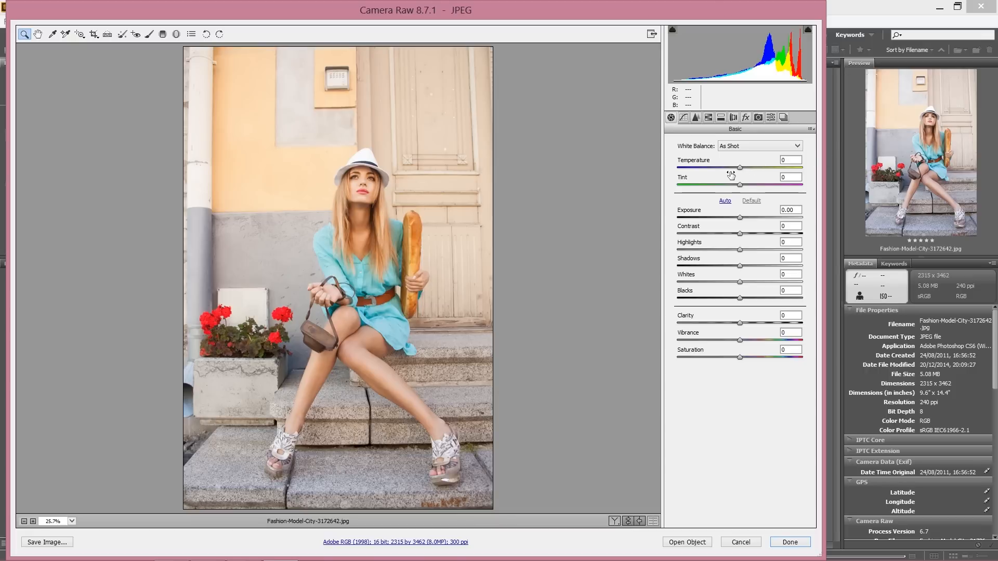
Cool the white balance by setting Temperature to -10 and Tint to +3.
{"action": "left_click_drag", "start_coordinate": [740, 168], "coordinate": [750, 168]}
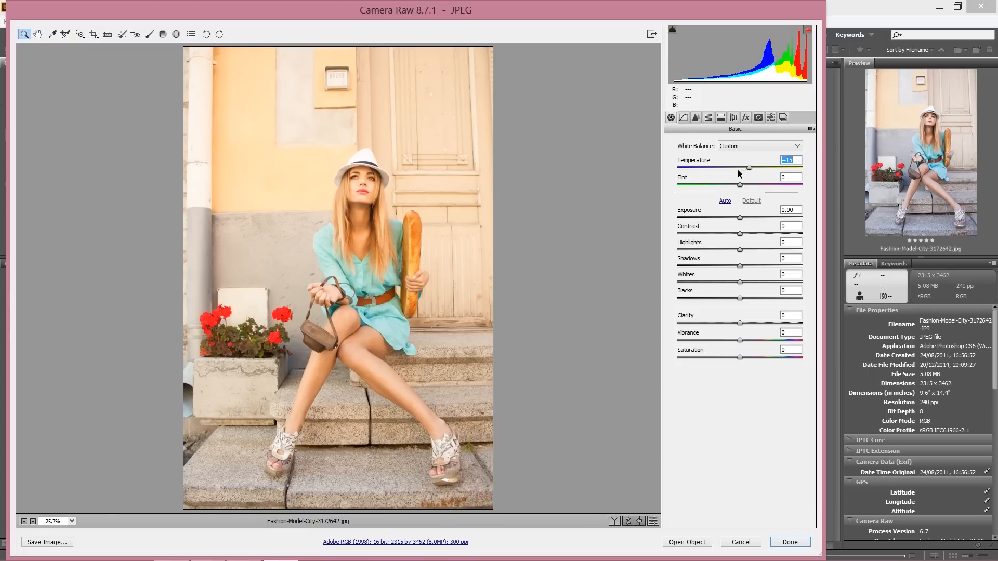
{"action": "left_click_drag", "start_coordinate": [735, 168], "coordinate": [749, 168]}
{"action": "left_click_drag", "start_coordinate": [748, 166], "coordinate": [734, 169]}
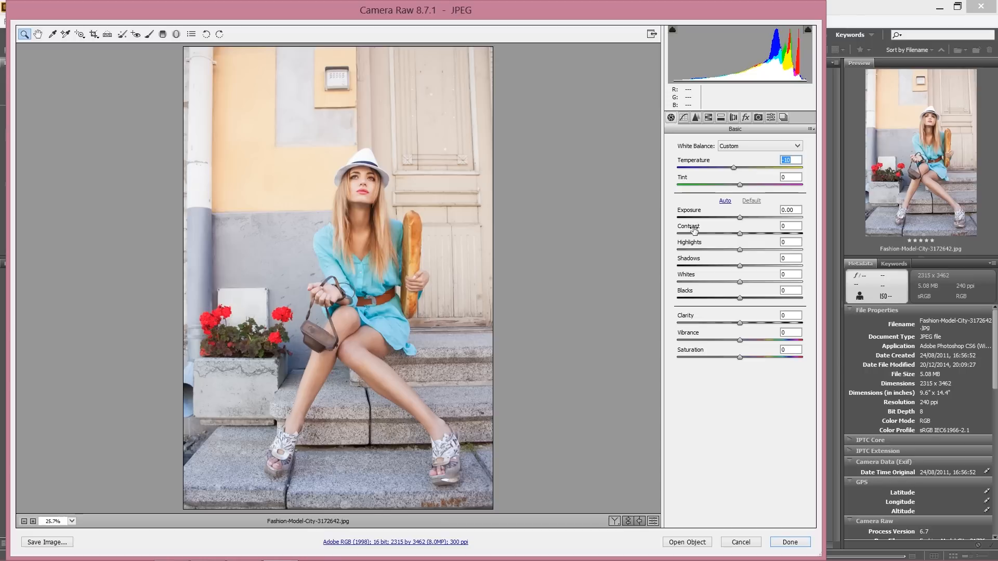
{"action": "left_click_drag", "start_coordinate": [740, 184], "coordinate": [741, 185]}
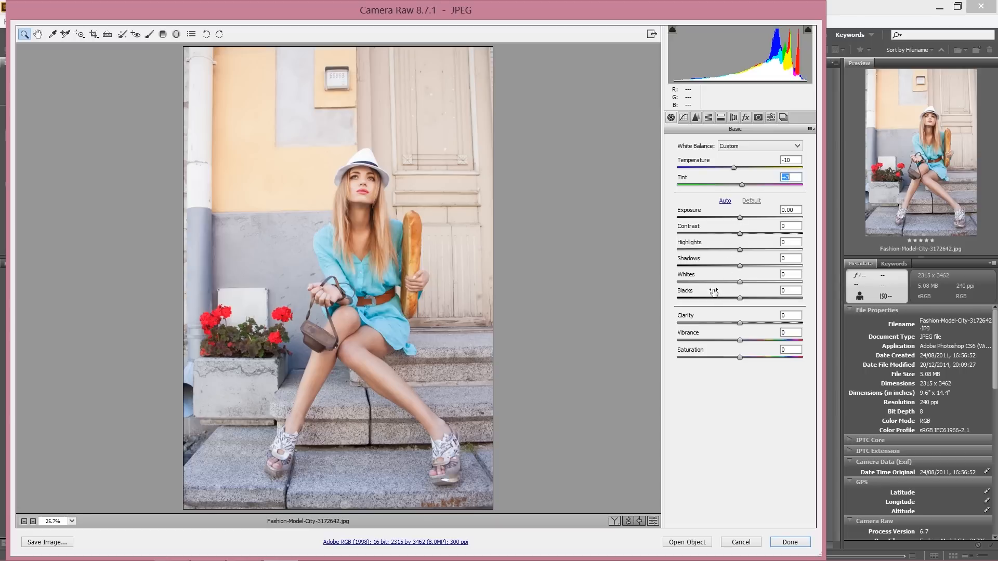
Set Clarity to +10 while checking the effect on the model's face and hair up close.
{"action": "left_click_drag", "start_coordinate": [741, 325], "coordinate": [746, 325]}
{"action": "left_click", "coordinate": [336, 184]}
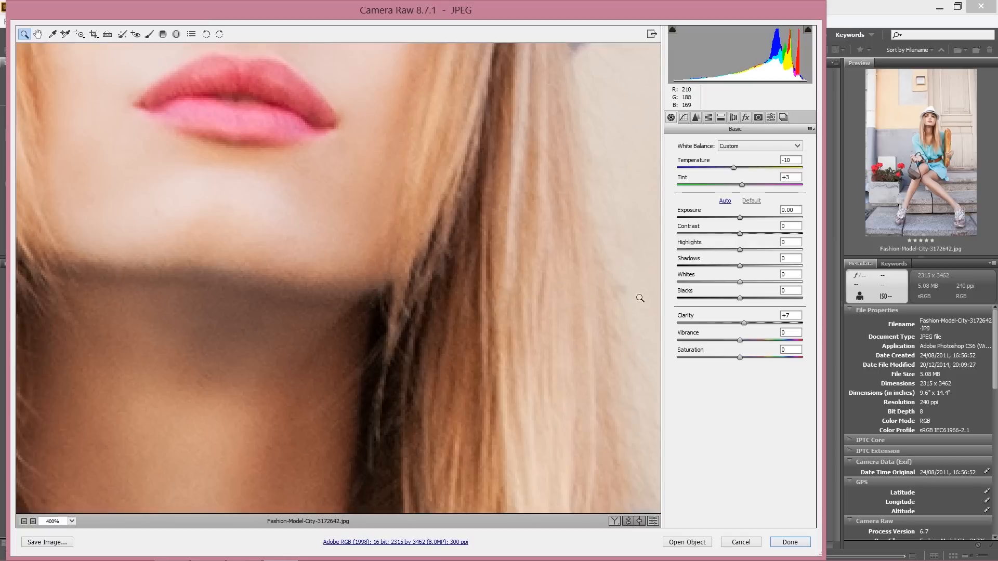
{"action": "mouse_move", "coordinate": [744, 324]}
{"action": "left_mouse_down"}
{"action": "mouse_move", "coordinate": [760, 325]}
{"action": "mouse_move", "coordinate": [720, 324]}
{"action": "mouse_move", "coordinate": [761, 324]}
{"action": "mouse_move", "coordinate": [714, 322]}
{"action": "mouse_move", "coordinate": [746, 326]}
{"action": "left_mouse_up"}
{"action": "key", "text": "ctrl+minus"}
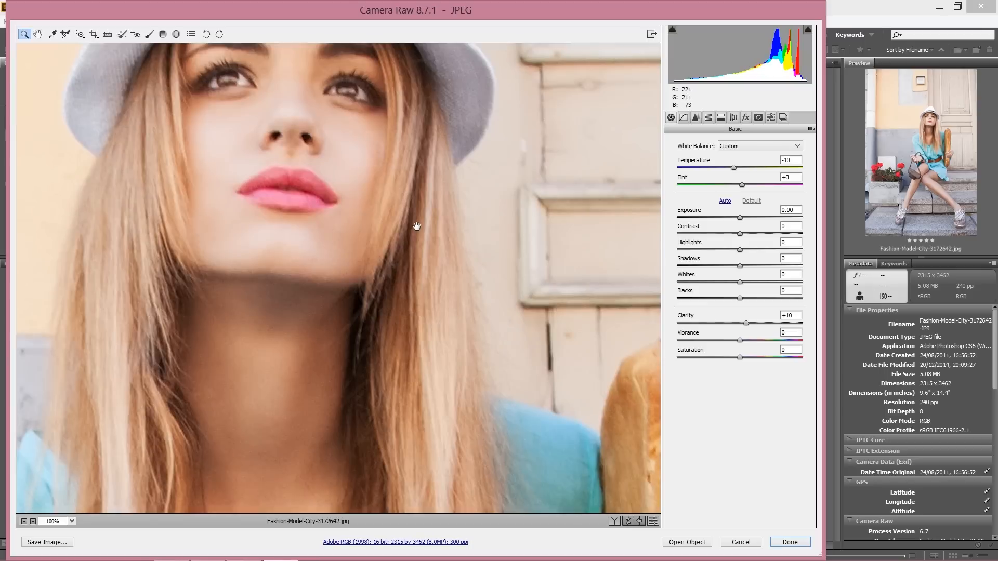
{"action": "key", "text": "ctrl+minus"}
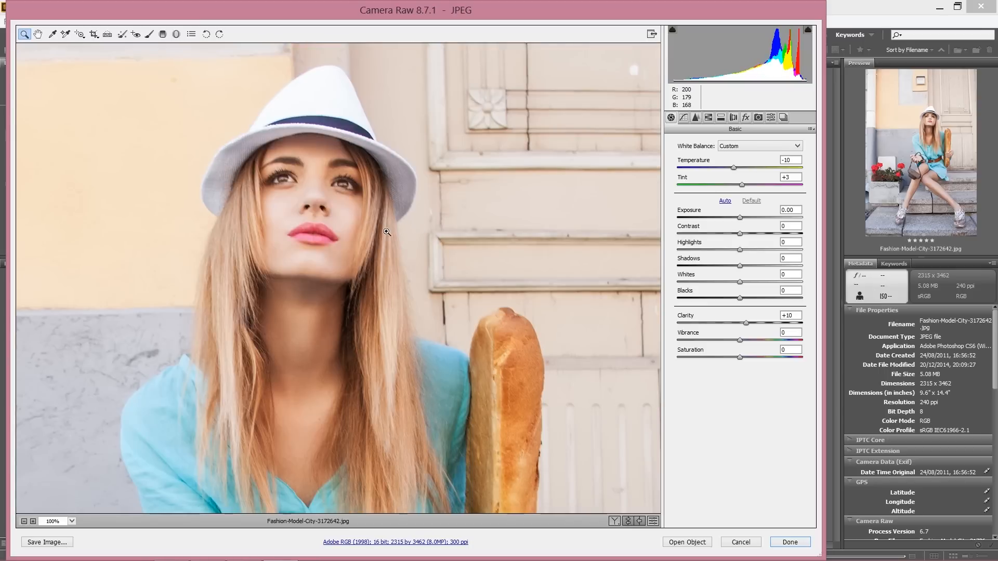
Lower Vibrance to about -9 and reduce Saturation to mute the photo's colors.
{"action": "left_click_drag", "start_coordinate": [740, 342], "coordinate": [732, 360]}
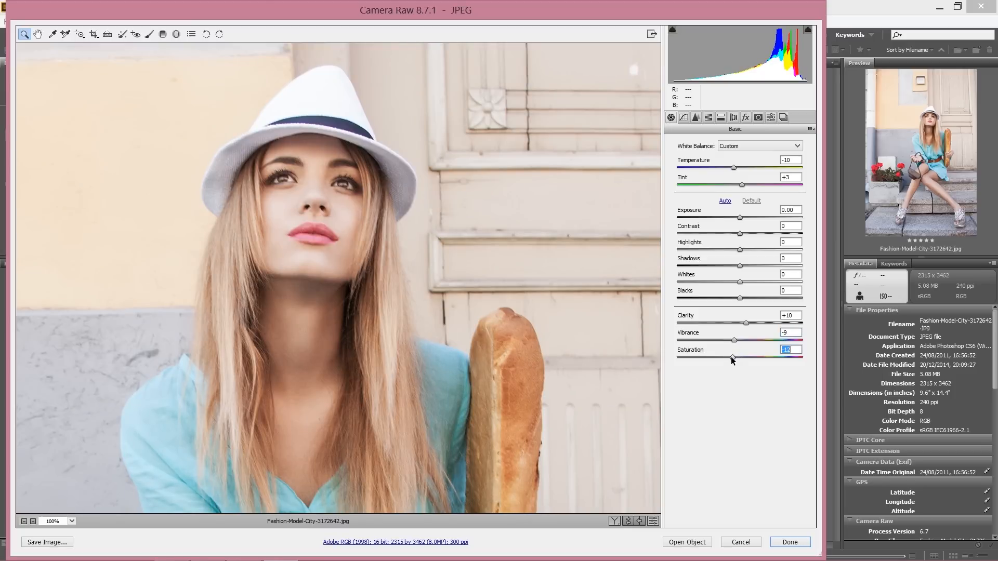
{"action": "left_click_drag", "start_coordinate": [733, 360], "coordinate": [733, 360]}
Set the parametric tone curve's Highlights to +9 and Shadows to 0, with the model framed at 66.7%.
{"action": "left_click", "coordinate": [683, 119]}
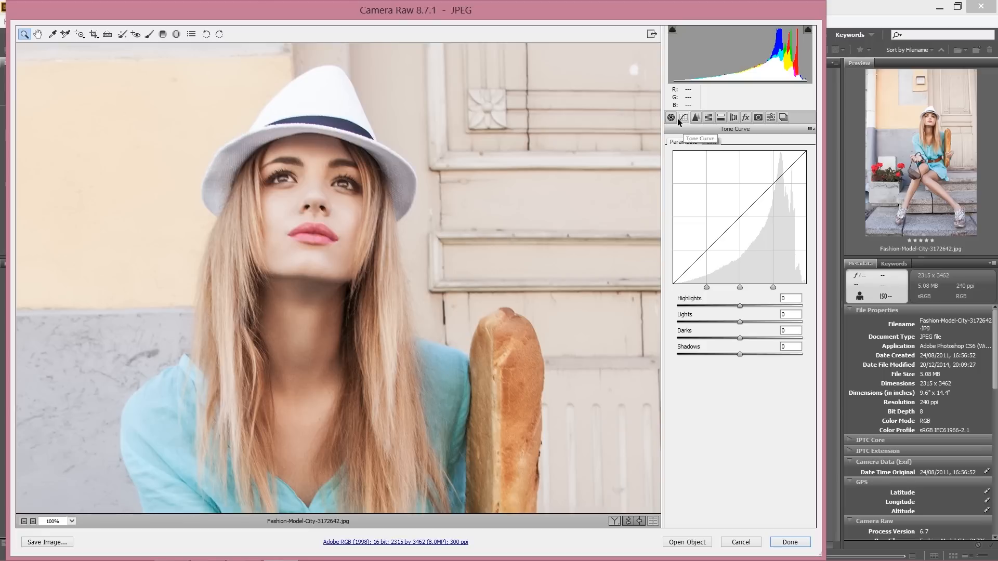
{"action": "left_click", "coordinate": [38, 34]}
{"action": "left_click_drag", "start_coordinate": [322, 155], "coordinate": [211, 63]}
{"action": "left_click_drag", "start_coordinate": [440, 237], "coordinate": [523, 276]}
{"action": "left_click_drag", "start_coordinate": [68, 148], "coordinate": [223, 346]}
{"action": "key", "text": "ctrl+minus"}
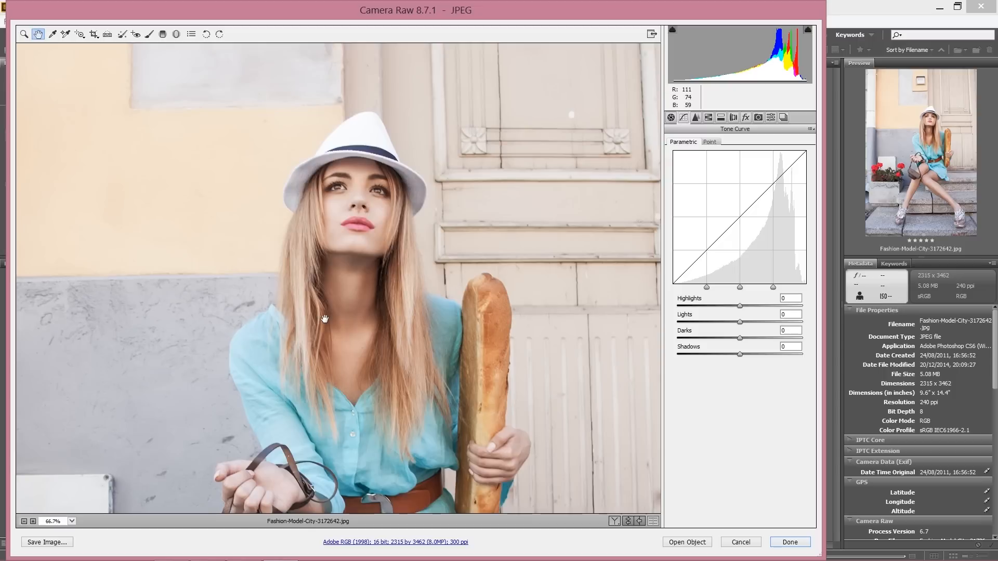
{"action": "mouse_move", "coordinate": [740, 306]}
{"action": "left_mouse_down"}
{"action": "mouse_move", "coordinate": [760, 307]}
{"action": "mouse_move", "coordinate": [668, 304]}
{"action": "mouse_move", "coordinate": [746, 305]}
{"action": "left_mouse_up"}
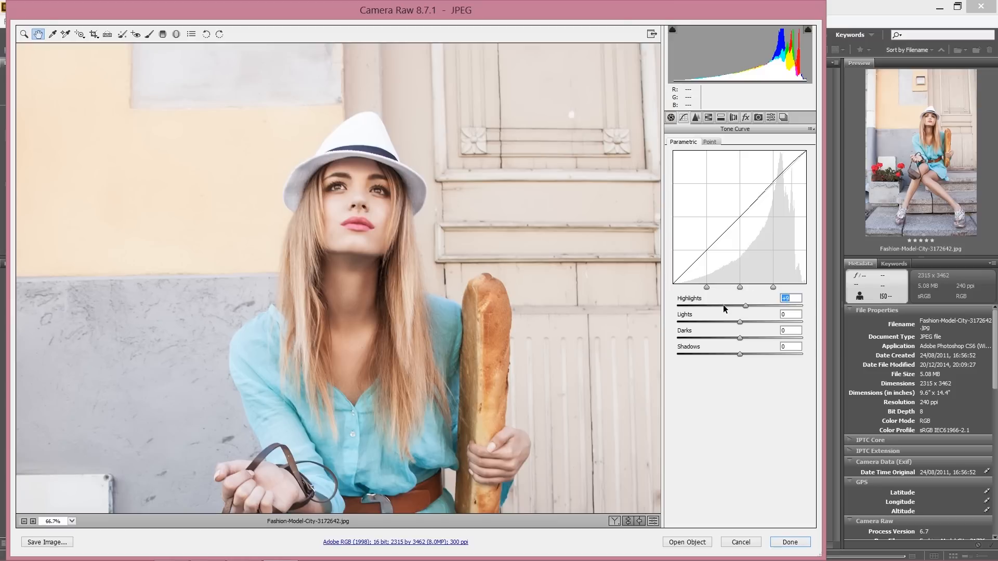
{"action": "mouse_move", "coordinate": [739, 355]}
{"action": "left_mouse_down"}
{"action": "mouse_move", "coordinate": [662, 358]}
{"action": "mouse_move", "coordinate": [740, 356]}
{"action": "left_mouse_up"}
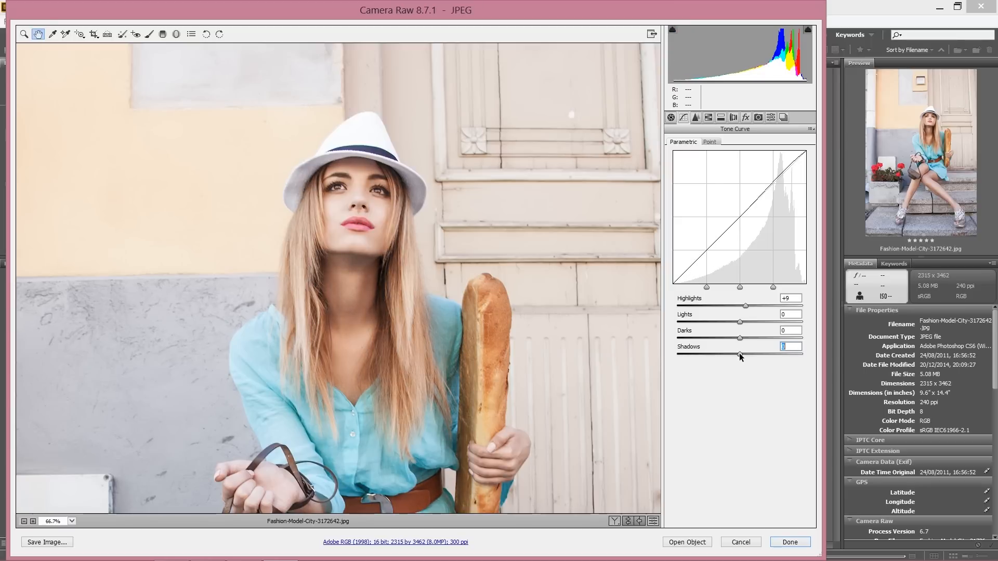
Set the sharpening Amount to 20 and Radius to 1.1, testing stronger and weaker amounts on the model's face at 200%.
{"action": "left_click", "coordinate": [694, 119]}
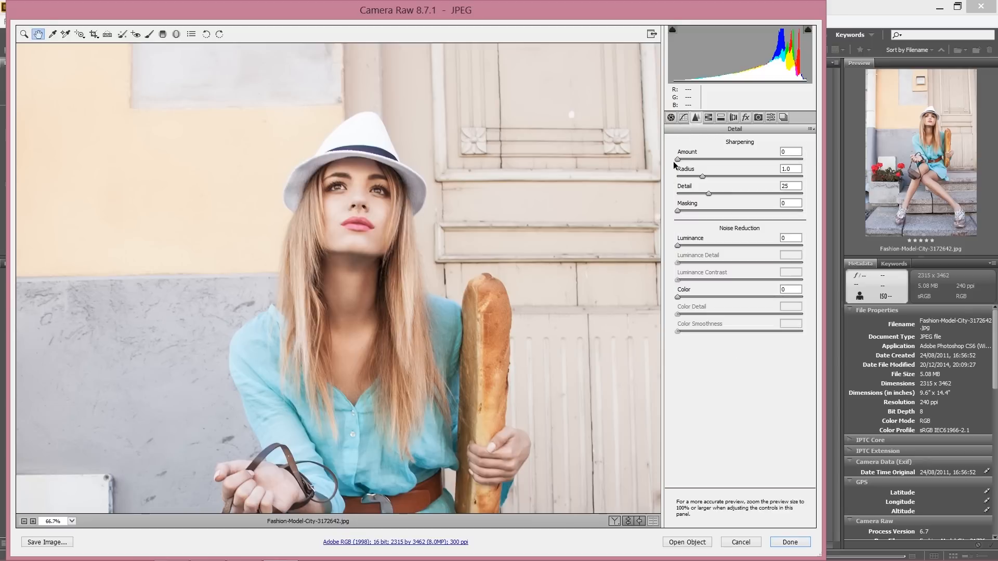
{"action": "key", "text": "ctrl+plus"}
{"action": "key", "text": "ctrl+plus"}
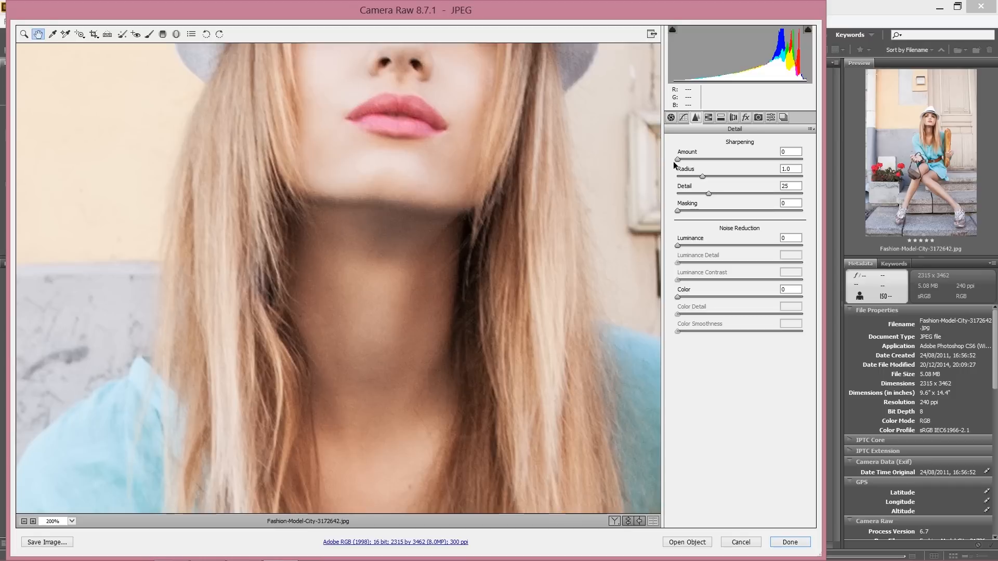
{"action": "left_click", "coordinate": [698, 159]}
{"action": "left_click_drag", "start_coordinate": [698, 161], "coordinate": [759, 158]}
{"action": "left_click_drag", "start_coordinate": [486, 122], "coordinate": [479, 283]}
{"action": "left_click", "coordinate": [719, 159]}
{"action": "left_click_drag", "start_coordinate": [718, 159], "coordinate": [703, 160]}
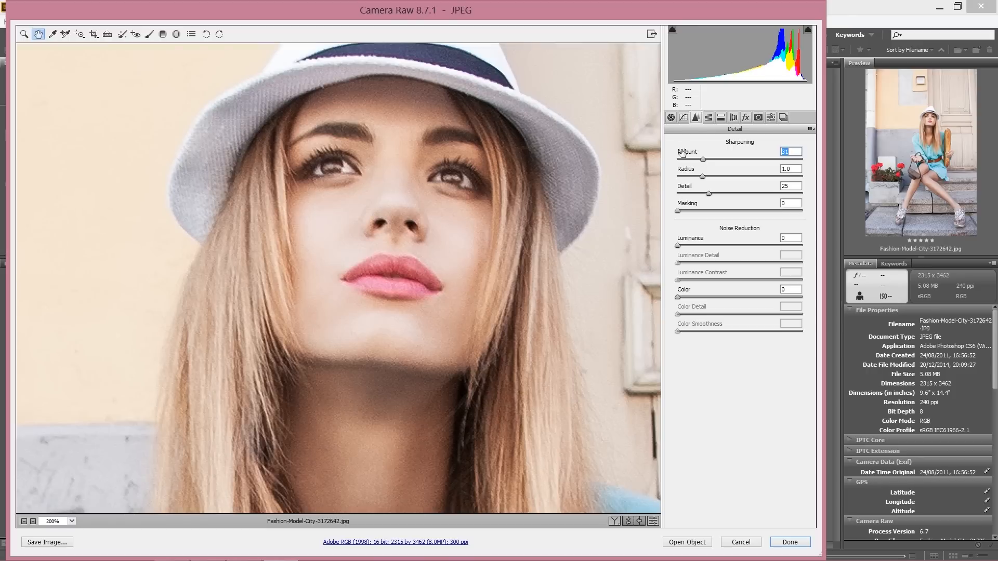
{"action": "left_click", "coordinate": [681, 158]}
{"action": "left_click_drag", "start_coordinate": [681, 160], "coordinate": [669, 158]}
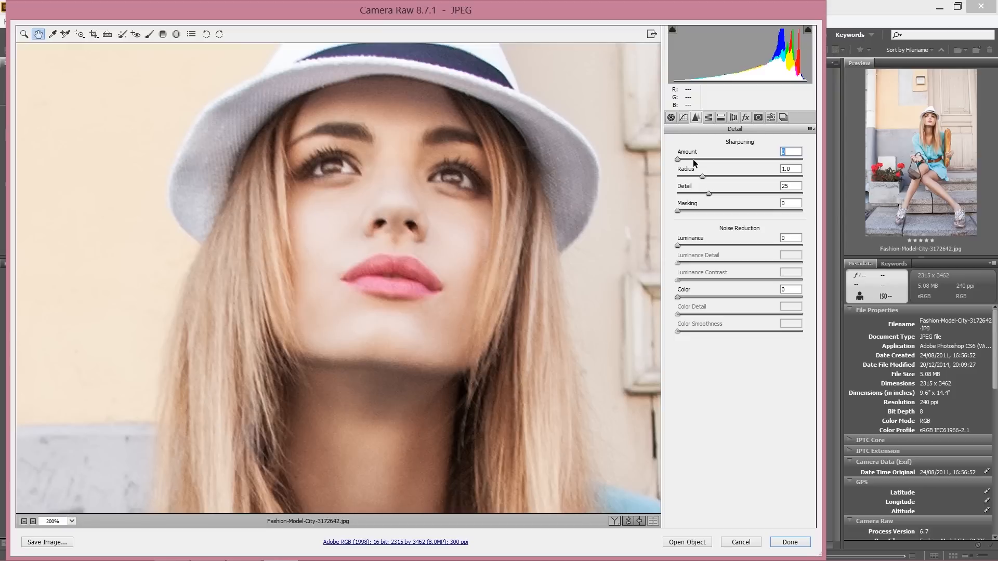
{"action": "left_click_drag", "start_coordinate": [694, 159], "coordinate": [700, 159]}
{"action": "left_click_drag", "start_coordinate": [700, 161], "coordinate": [693, 162]}
{"action": "left_click", "coordinate": [703, 176]}
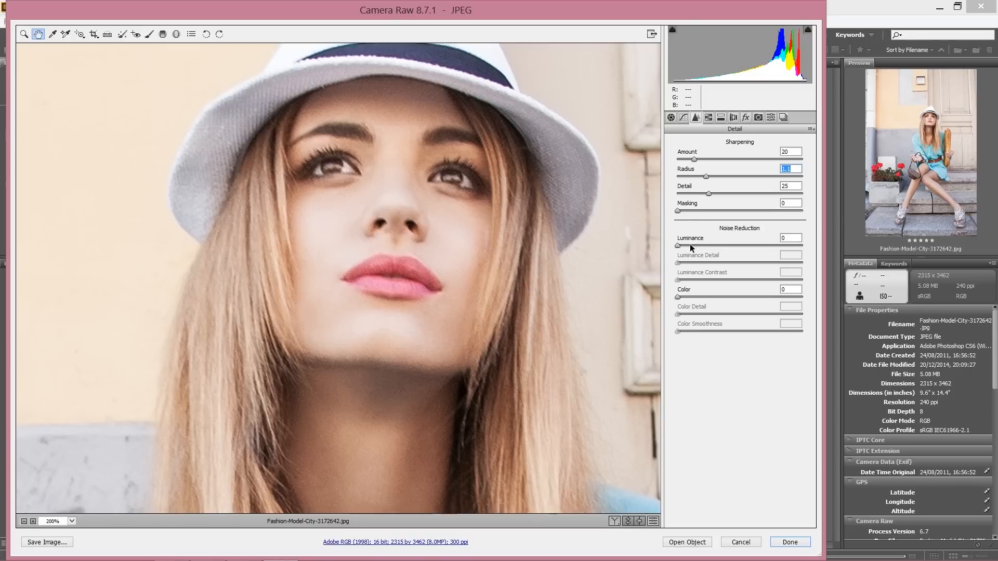
Set noise reduction Luminance to 23 and Luminance Detail to 39, balancing them with a sharpening Amount of 26.
{"action": "left_click_drag", "start_coordinate": [690, 246], "coordinate": [699, 247]}
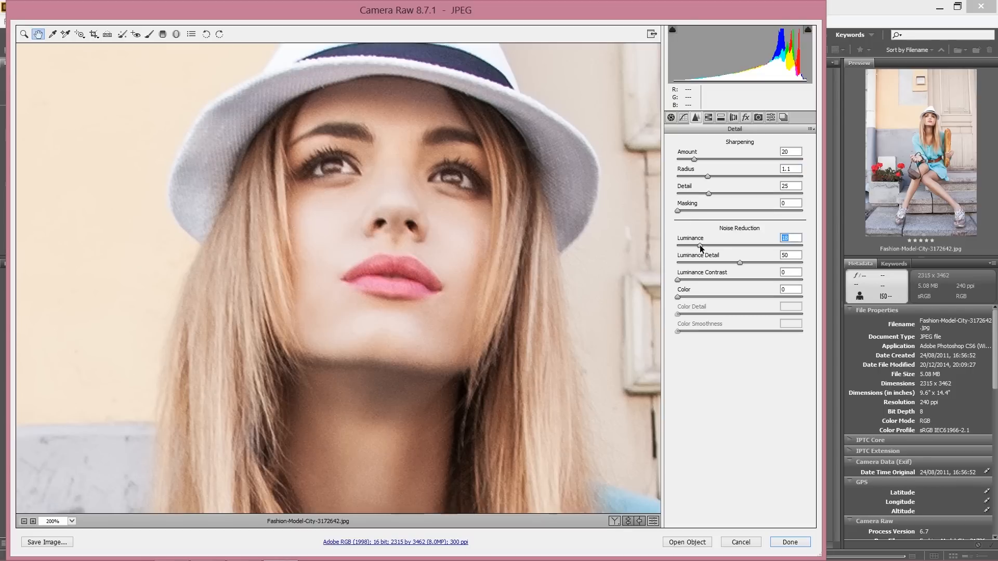
{"action": "left_click_drag", "start_coordinate": [738, 262], "coordinate": [723, 266]}
{"action": "left_click_drag", "start_coordinate": [695, 160], "coordinate": [699, 162]}
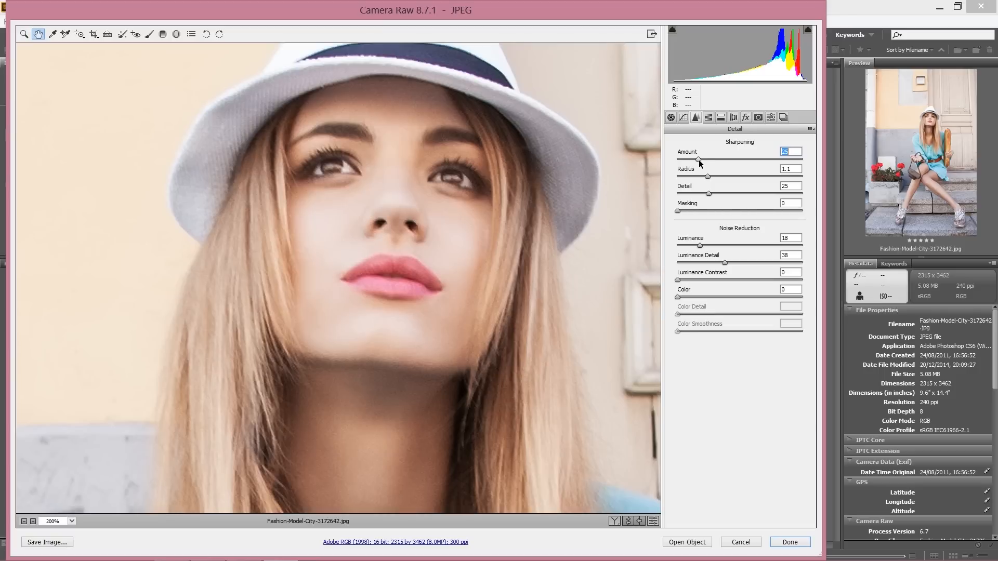
{"action": "left_click_drag", "start_coordinate": [703, 247], "coordinate": [708, 246]}
{"action": "left_click_drag", "start_coordinate": [723, 263], "coordinate": [726, 262]}
{"action": "left_click", "coordinate": [699, 160]}
{"action": "key", "text": "ctrl+minus"}
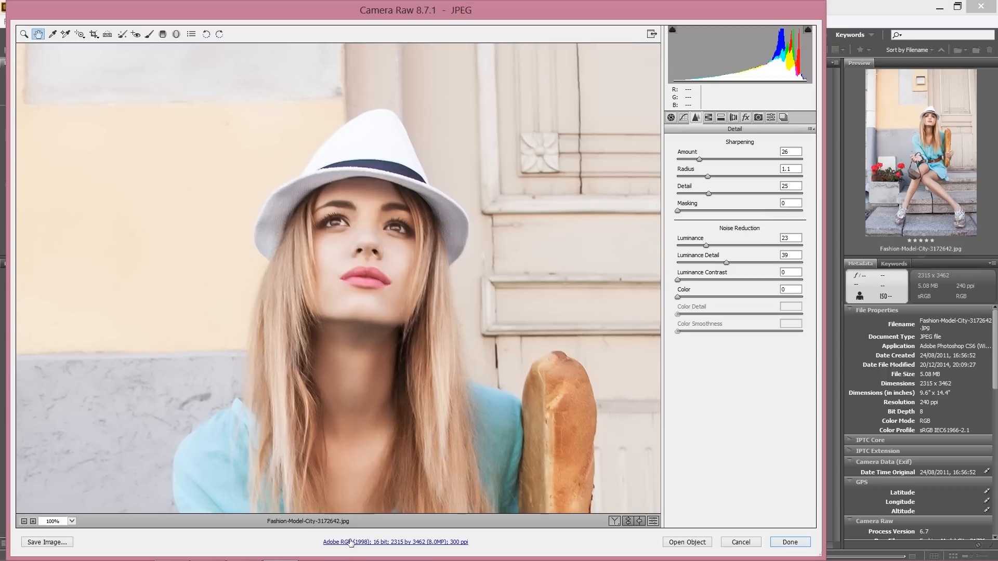
Accept the workflow options with opening as Smart Objects enabled, and open the photo in Photoshop as a smart object.
{"action": "left_click", "coordinate": [463, 544]}
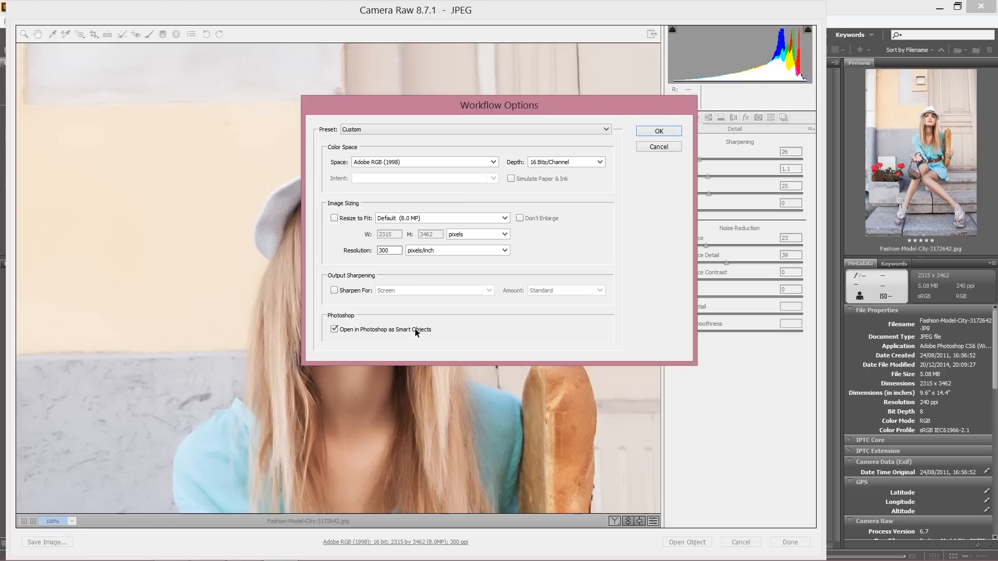
{"action": "left_click", "coordinate": [659, 131]}
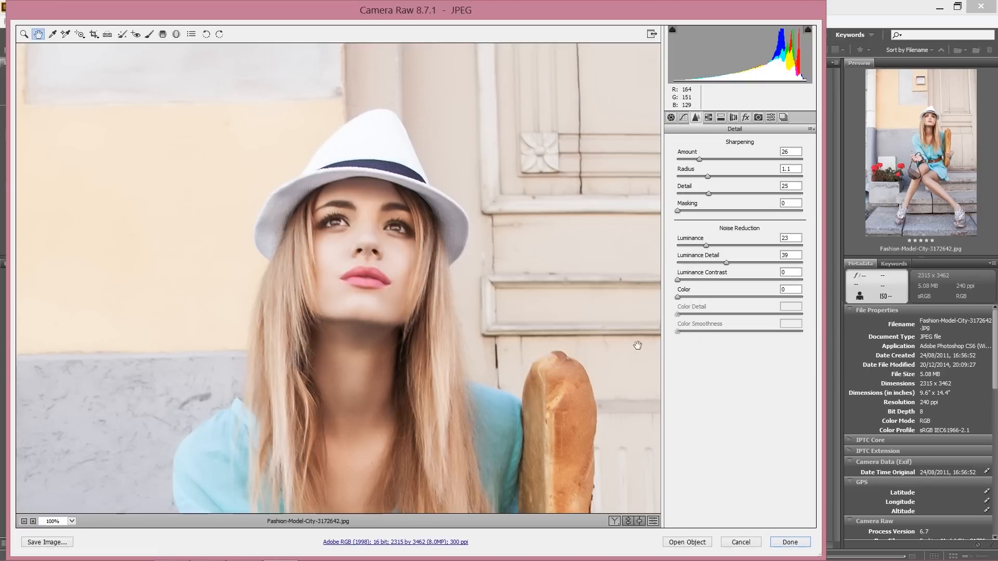
{"action": "key", "text": "ctrl+0"}
{"action": "left_click", "coordinate": [676, 542]}
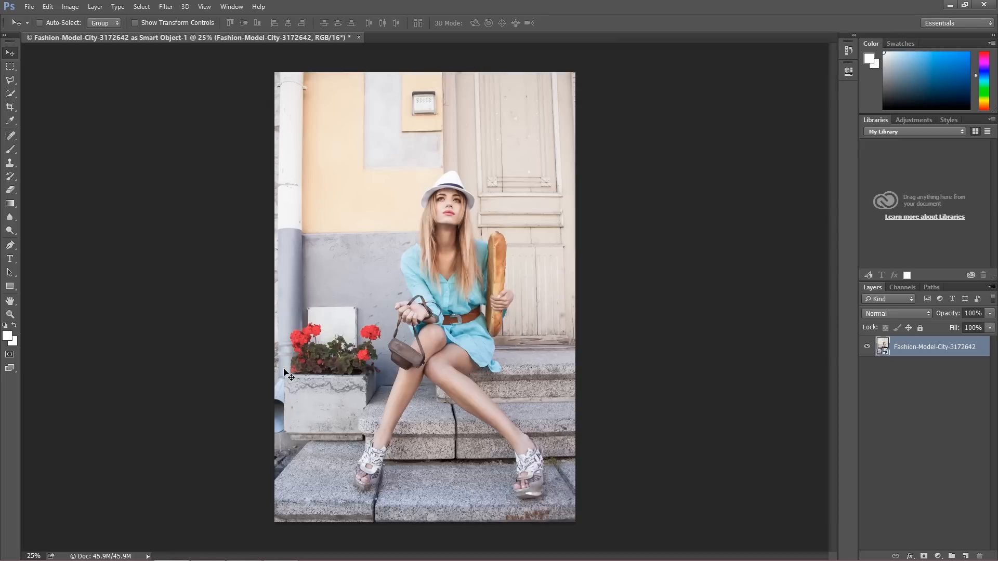
{"action": "key", "text": "ctrl+plus"}
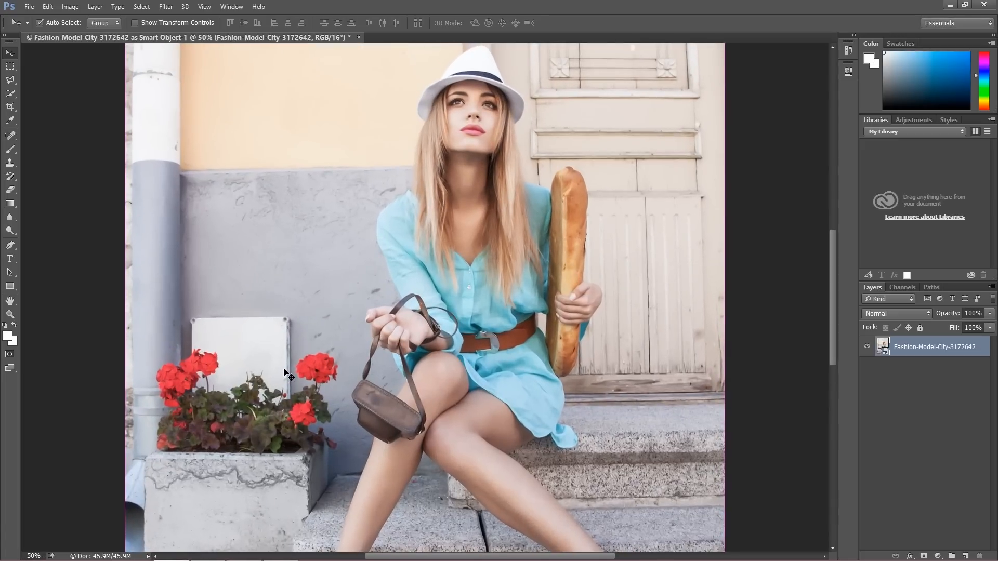
{"action": "key", "text": "ctrl+minus"}
{"action": "key", "text": "ctrl+minus"}
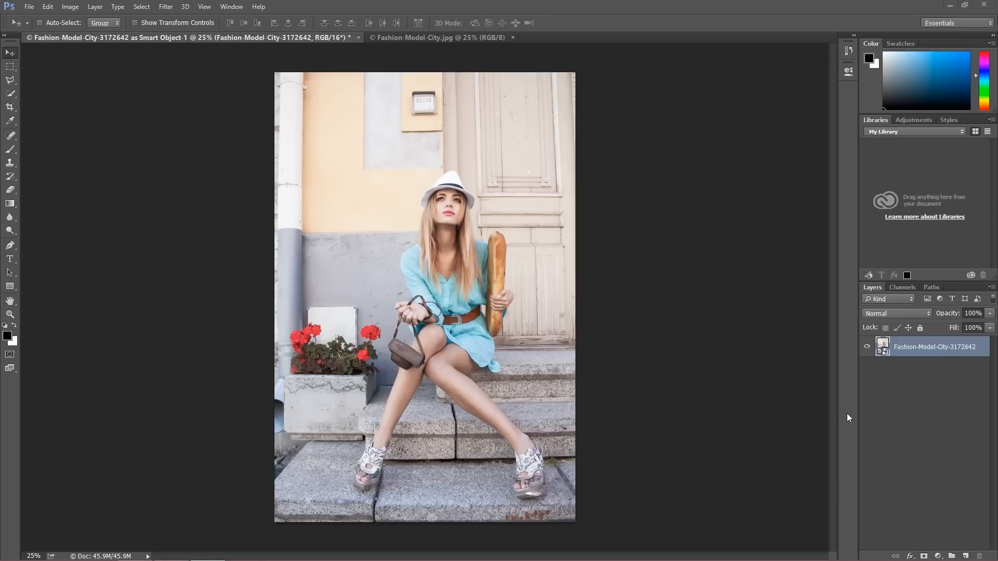
Add a Selective Color adjustment layer above the model photo and target its Reds.
{"action": "mouse_move", "coordinate": [997, 560]}
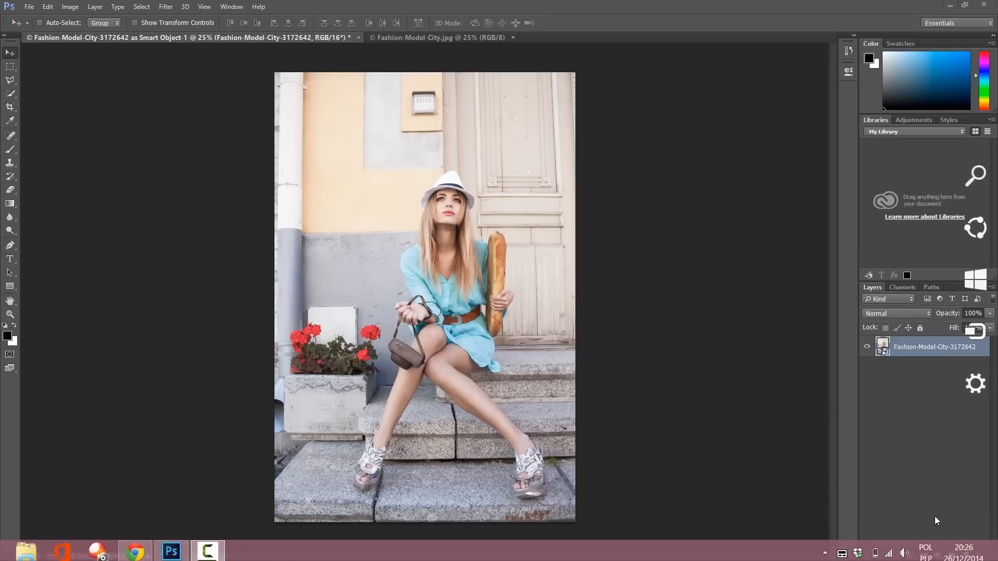
{"action": "left_click", "coordinate": [940, 557]}
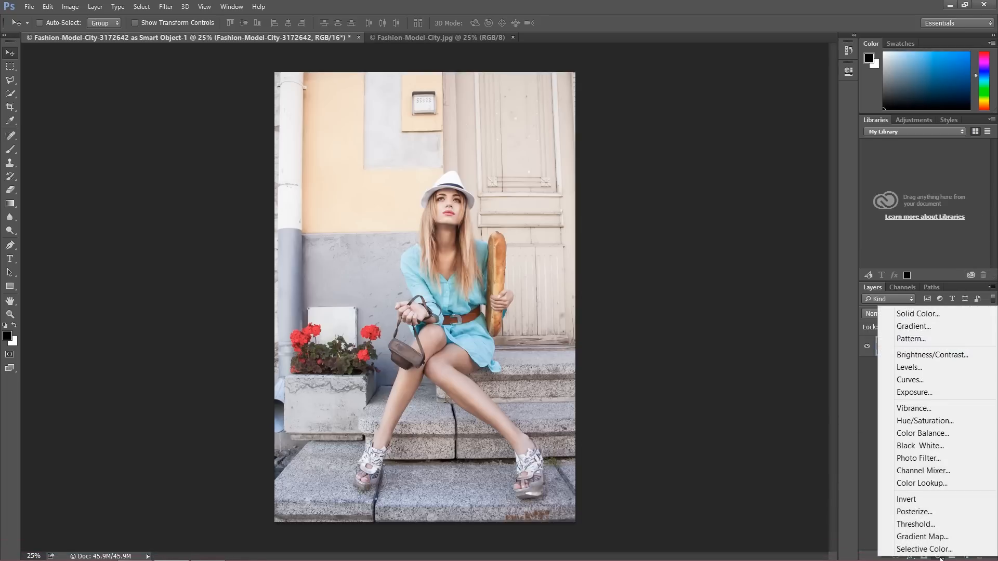
{"action": "left_click", "coordinate": [930, 549]}
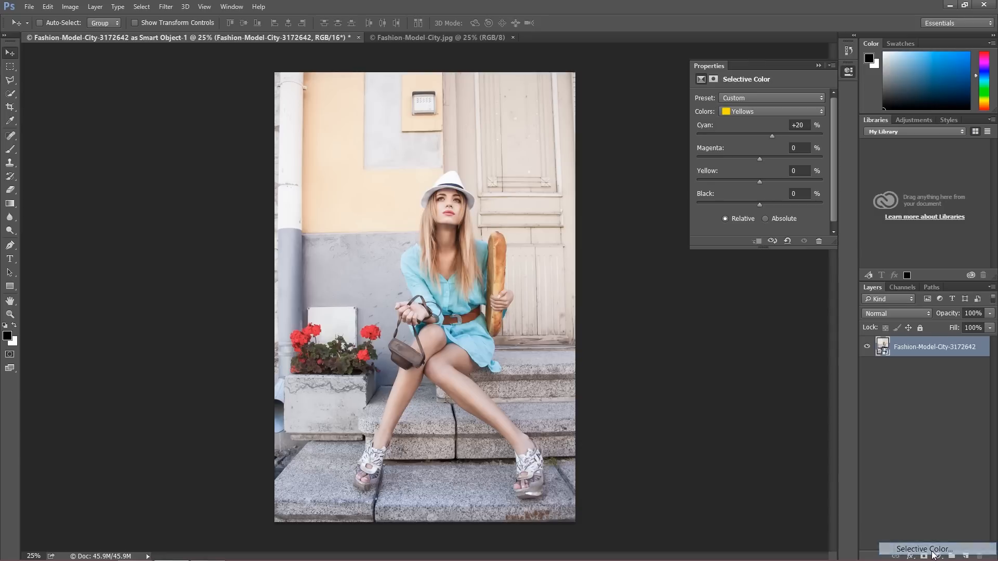
{"action": "left_click", "coordinate": [748, 113]}
{"action": "left_click", "coordinate": [742, 111]}
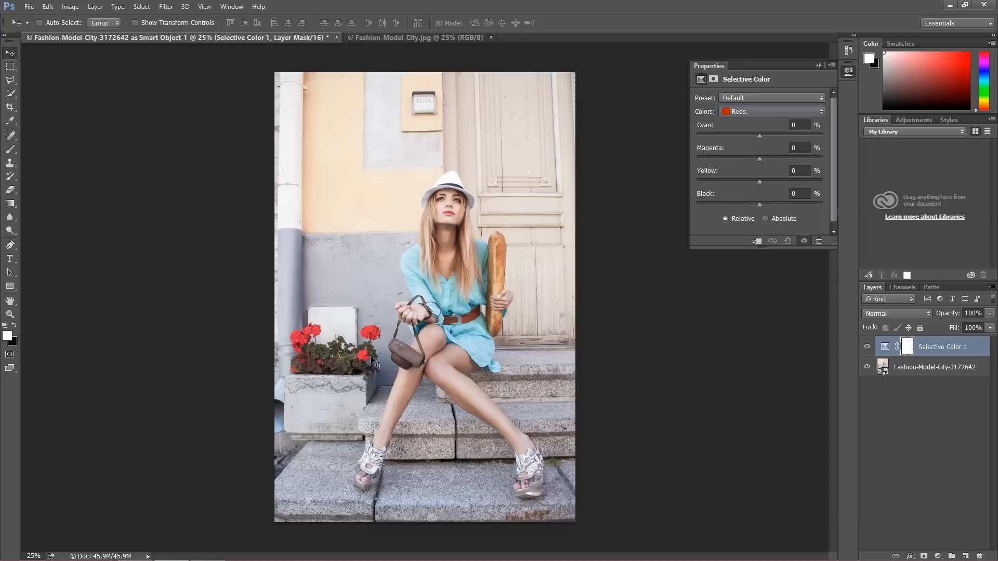
Adjust the Cyan and Yellow amounts of the Reds, comparing the photo with the adjustment layer hidden and shown.
{"action": "left_click", "coordinate": [761, 135]}
{"action": "left_click_drag", "start_coordinate": [763, 135], "coordinate": [766, 136]}
{"action": "left_click", "coordinate": [866, 348]}
{"action": "left_click", "coordinate": [866, 347]}
{"action": "left_click", "coordinate": [866, 347]}
{"action": "left_click", "coordinate": [866, 347]}
{"action": "left_click", "coordinate": [866, 347]}
{"action": "left_click", "coordinate": [867, 347]}
{"action": "left_click_drag", "start_coordinate": [795, 133], "coordinate": [768, 132]}
{"action": "left_click_drag", "start_coordinate": [724, 183], "coordinate": [756, 182]}
Set the Whites' Cyan to -22% after testing the -100% extreme, and fine-tune their Magenta.
{"action": "left_click", "coordinate": [759, 112]}
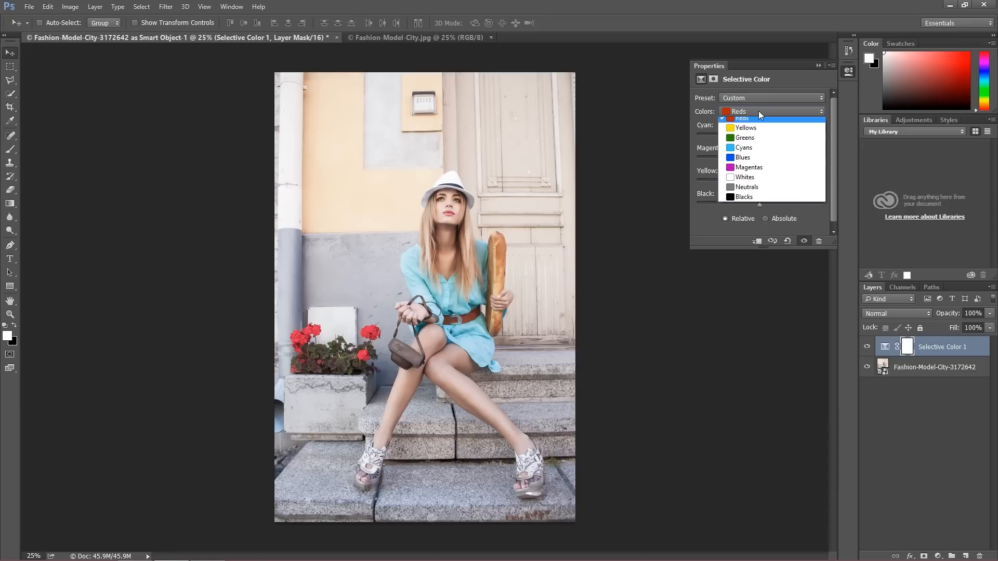
{"action": "left_click", "coordinate": [762, 182]}
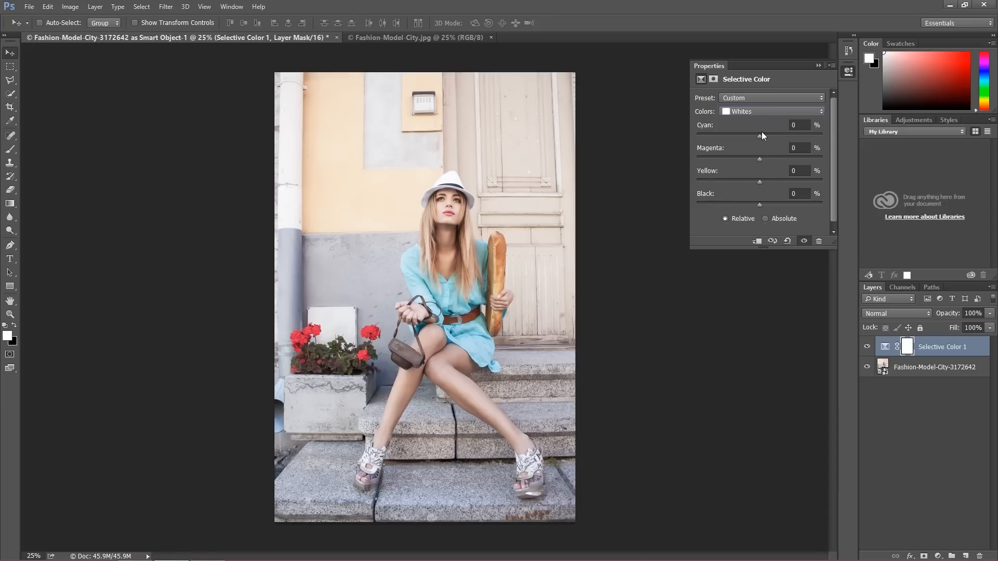
{"action": "left_click_drag", "start_coordinate": [761, 135], "coordinate": [740, 135]}
{"action": "left_click_drag", "start_coordinate": [740, 136], "coordinate": [678, 140]}
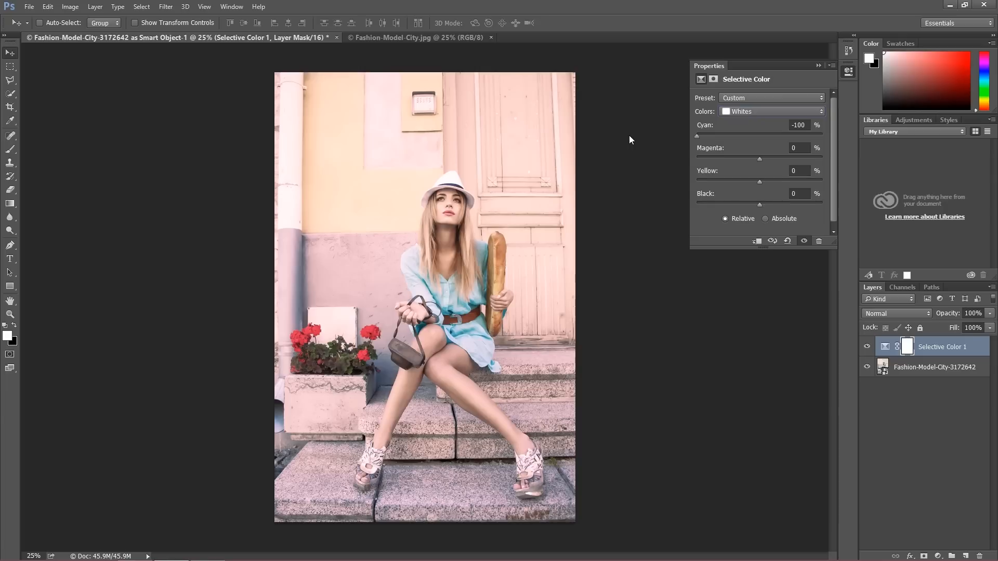
{"action": "left_click_drag", "start_coordinate": [697, 136], "coordinate": [748, 138]}
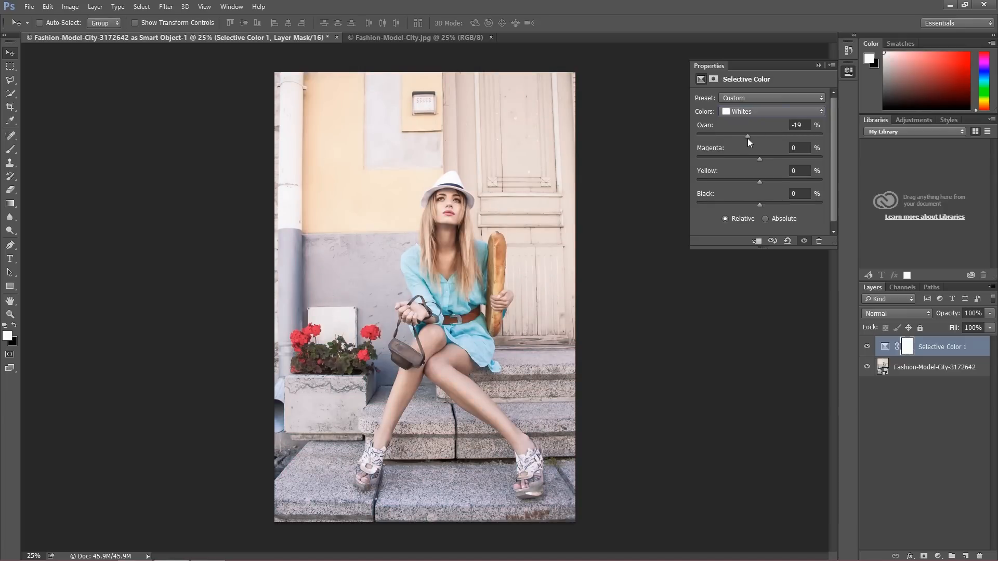
{"action": "left_click_drag", "start_coordinate": [748, 138], "coordinate": [696, 135]}
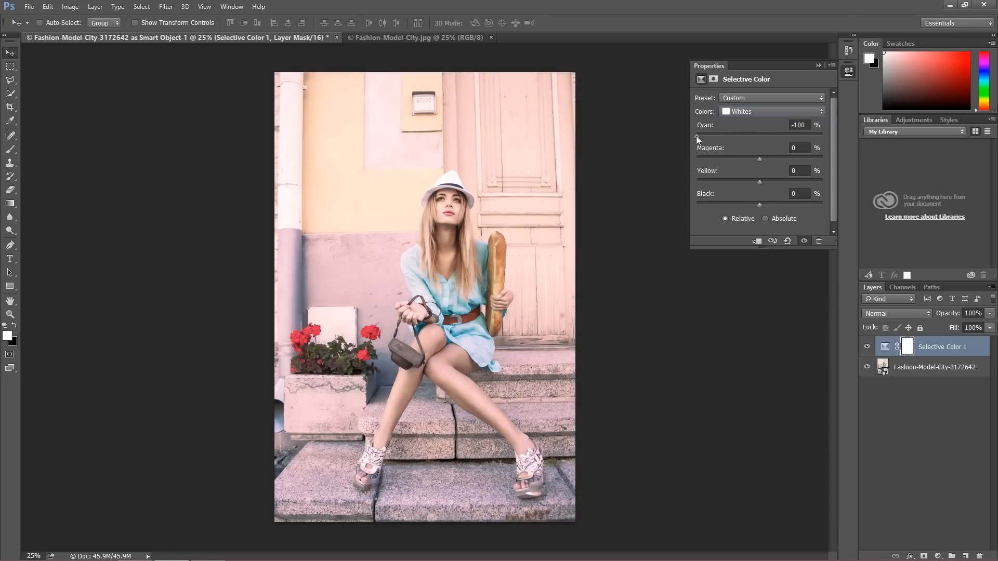
{"action": "left_click_drag", "start_coordinate": [684, 135], "coordinate": [744, 133]}
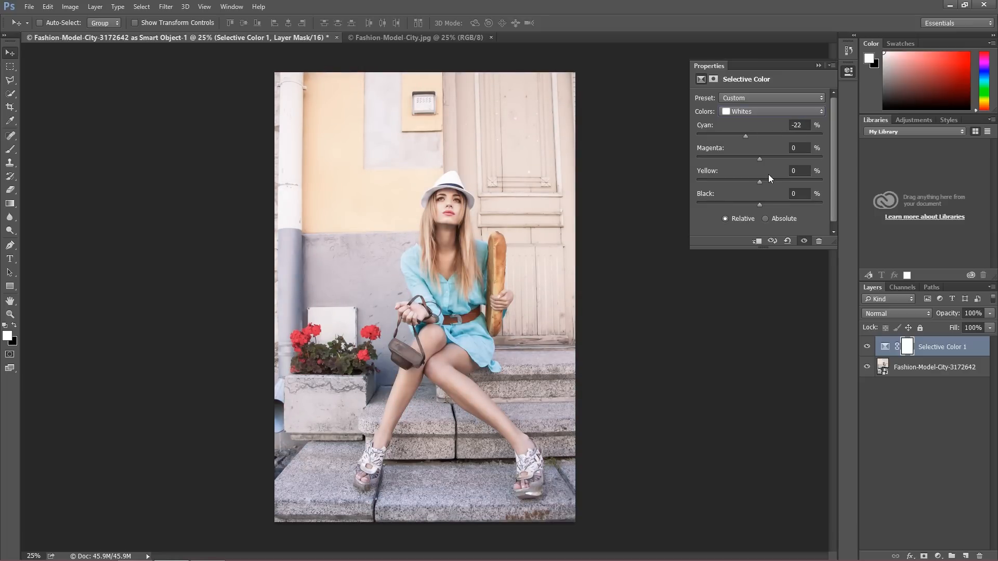
{"action": "mouse_move", "coordinate": [758, 159]}
{"action": "left_mouse_down"}
{"action": "mouse_move", "coordinate": [750, 159]}
{"action": "mouse_move", "coordinate": [760, 159]}
{"action": "left_mouse_up"}
Set the Neutrals' Cyan to -6% and Magenta to +3%, fine-tune Yellow, and compare the photo with the adjustment hidden and shown.
{"action": "left_click", "coordinate": [750, 110]}
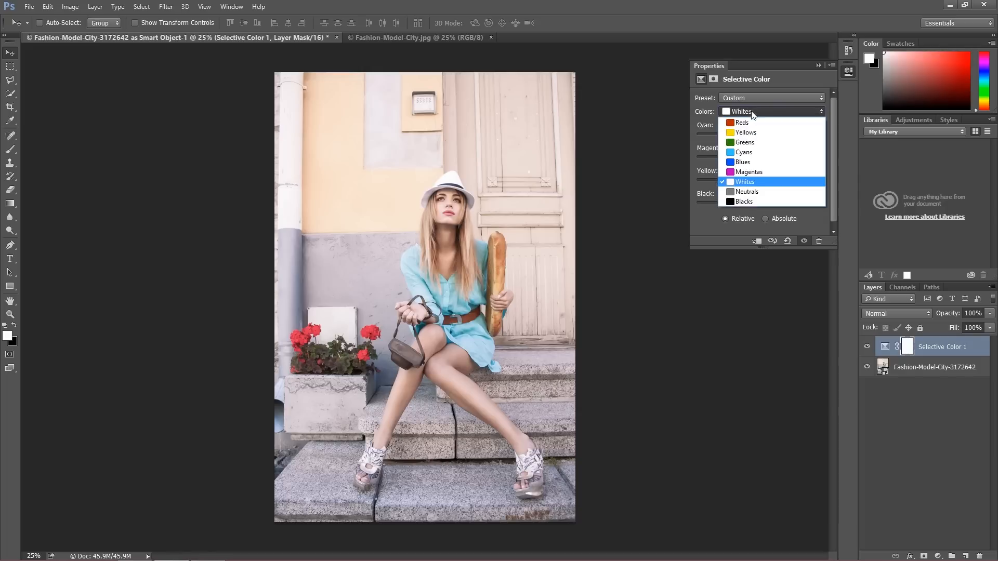
{"action": "left_click", "coordinate": [736, 193]}
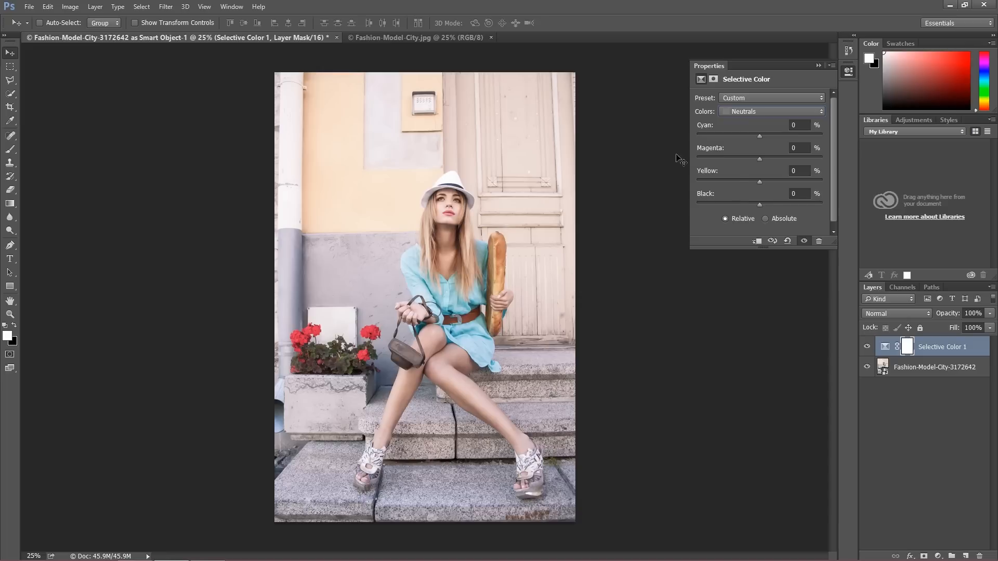
{"action": "left_click_drag", "start_coordinate": [757, 135], "coordinate": [756, 134]}
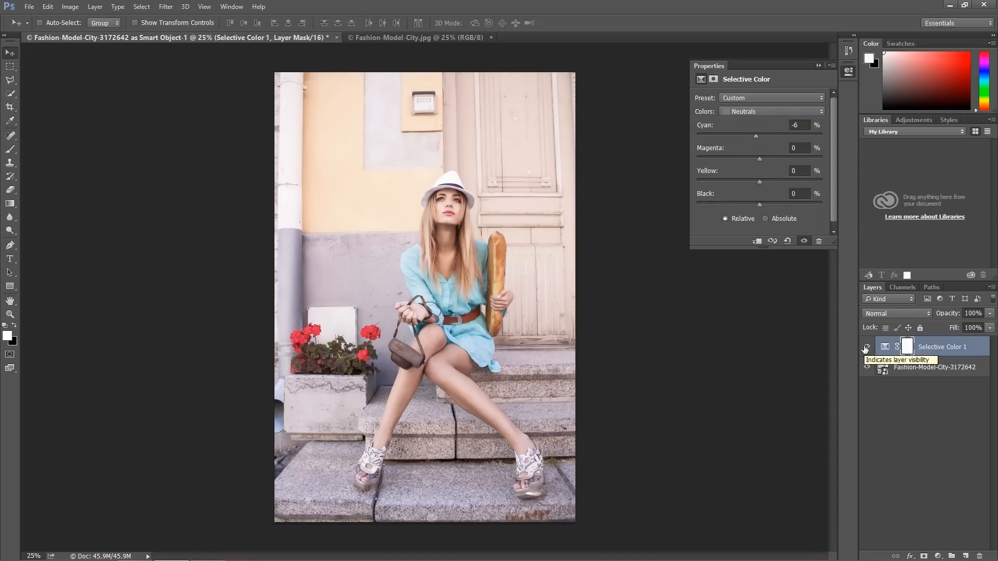
{"action": "left_click_drag", "start_coordinate": [761, 161], "coordinate": [762, 162]}
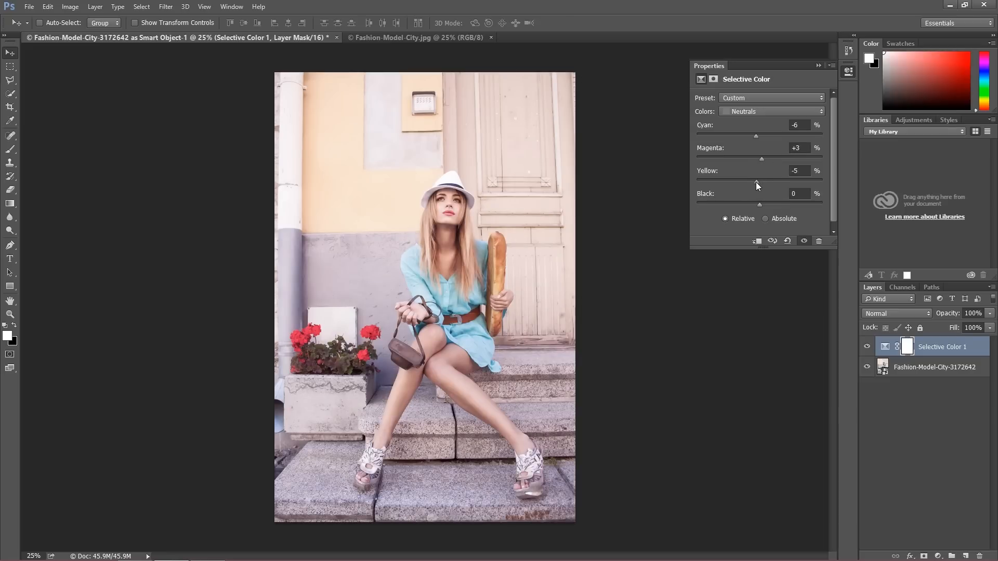
{"action": "left_click_drag", "start_coordinate": [756, 183], "coordinate": [759, 183]}
{"action": "left_click", "coordinate": [817, 66]}
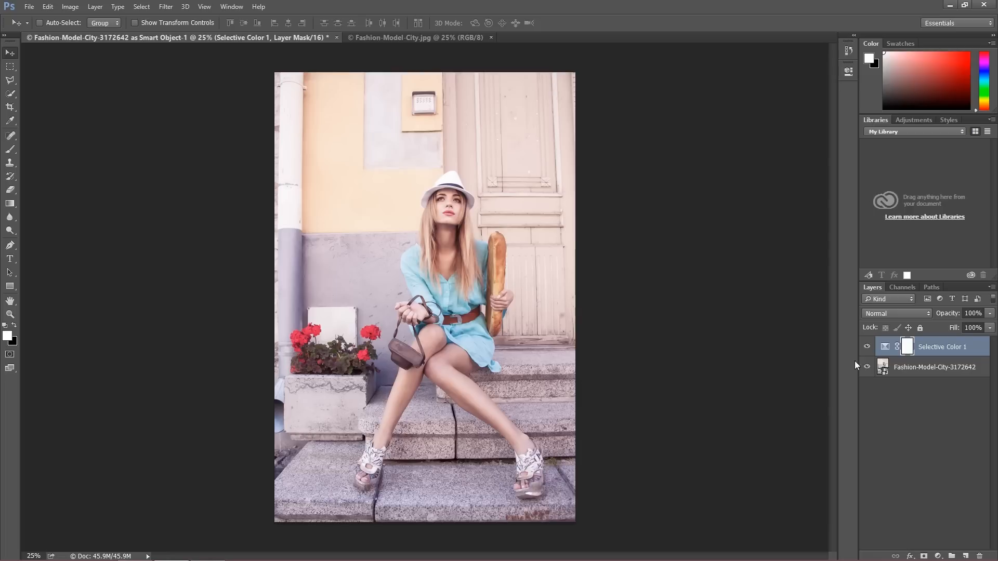
{"action": "left_click", "coordinate": [866, 347]}
{"action": "left_click", "coordinate": [867, 347]}
Create a new empty layer above the Selective Color adjustment and name it dodge.
{"action": "left_click", "coordinate": [965, 555]}
{"action": "double_click", "coordinate": [905, 347]}
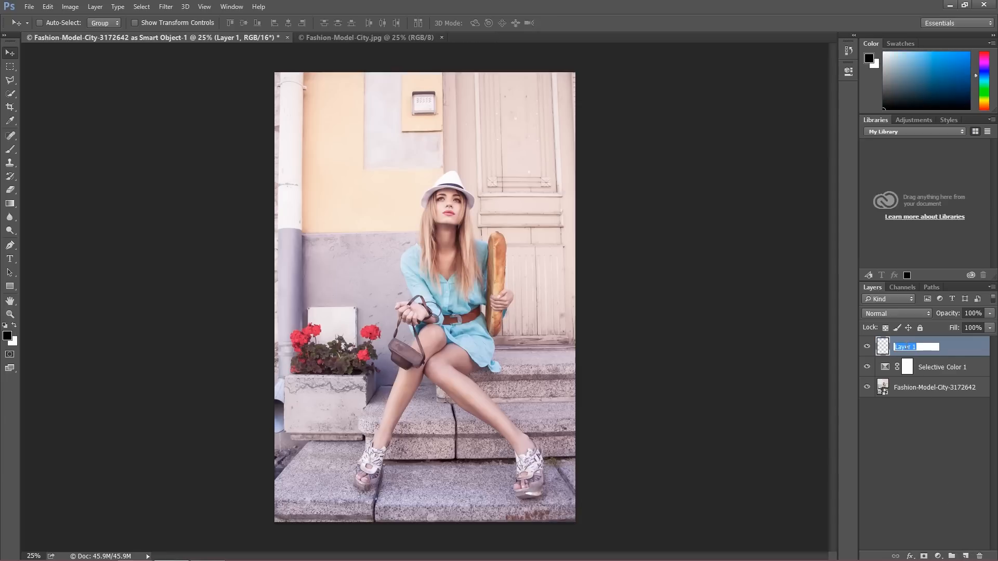
{"action": "type", "text": "dodge"}
{"action": "key", "text": "Return"}
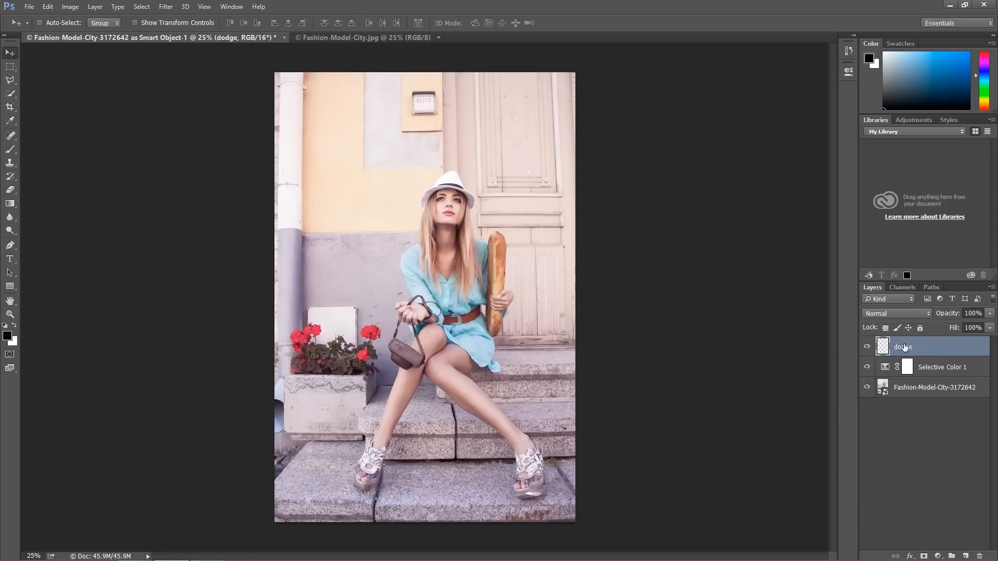
Ready the Brush tool for the dodge layer with the foreground color set to white (ffffff).
{"action": "left_click", "coordinate": [9, 149]}
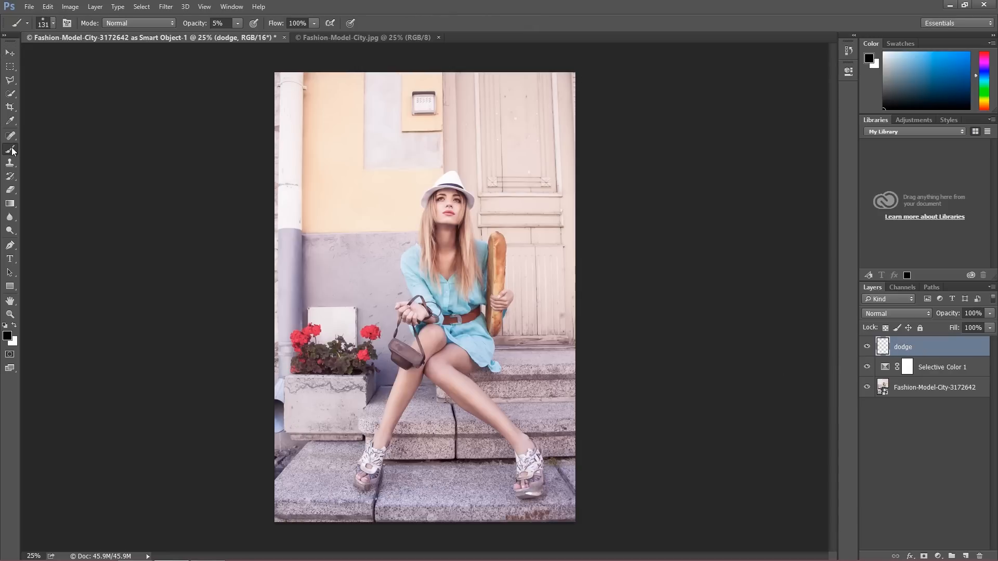
{"action": "left_click", "coordinate": [7, 335]}
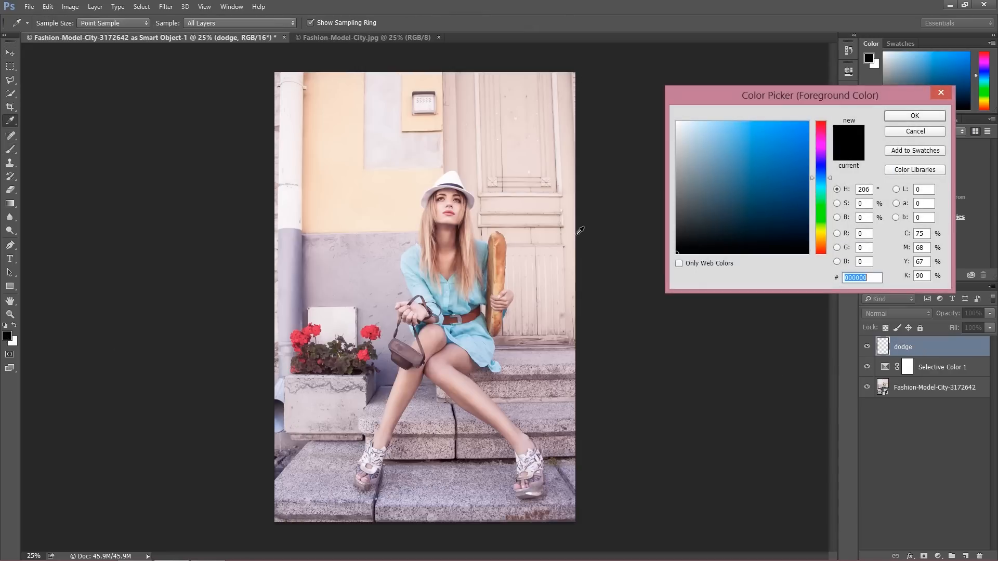
{"action": "type", "text": "ffffff"}
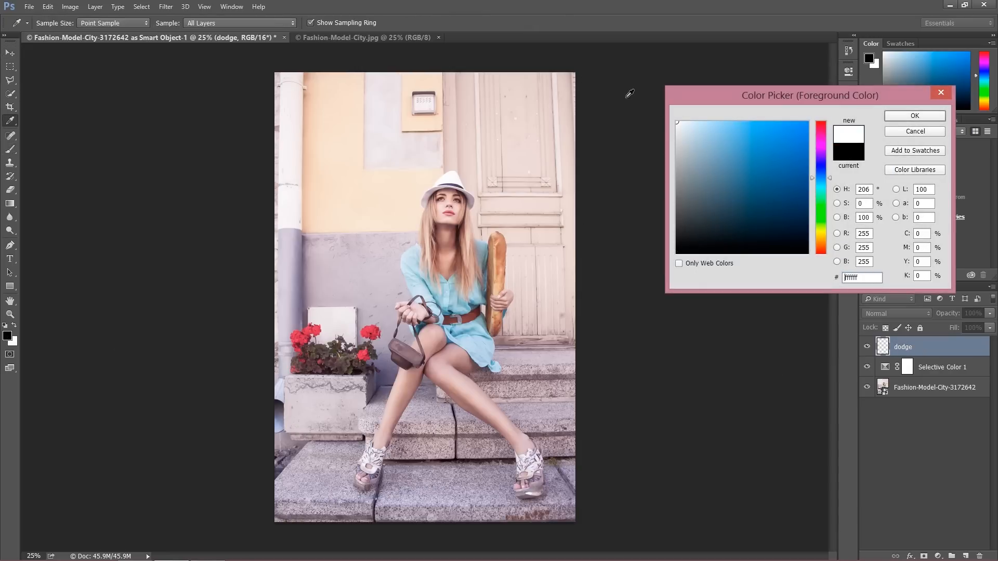
{"action": "left_click", "coordinate": [916, 115]}
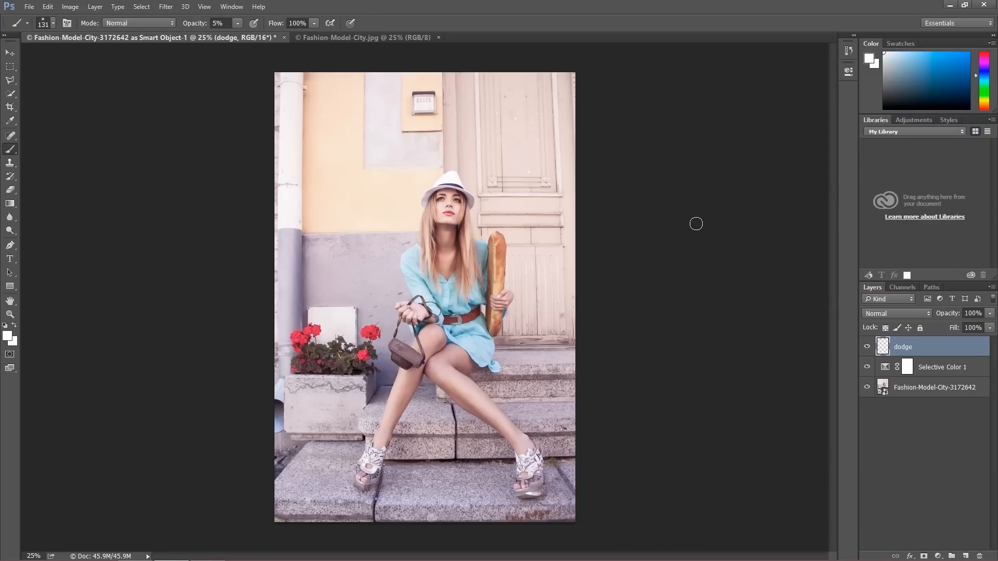
{"action": "key", "text": "ctrl+plus"}
{"action": "key", "text": "ctrl+plus"}
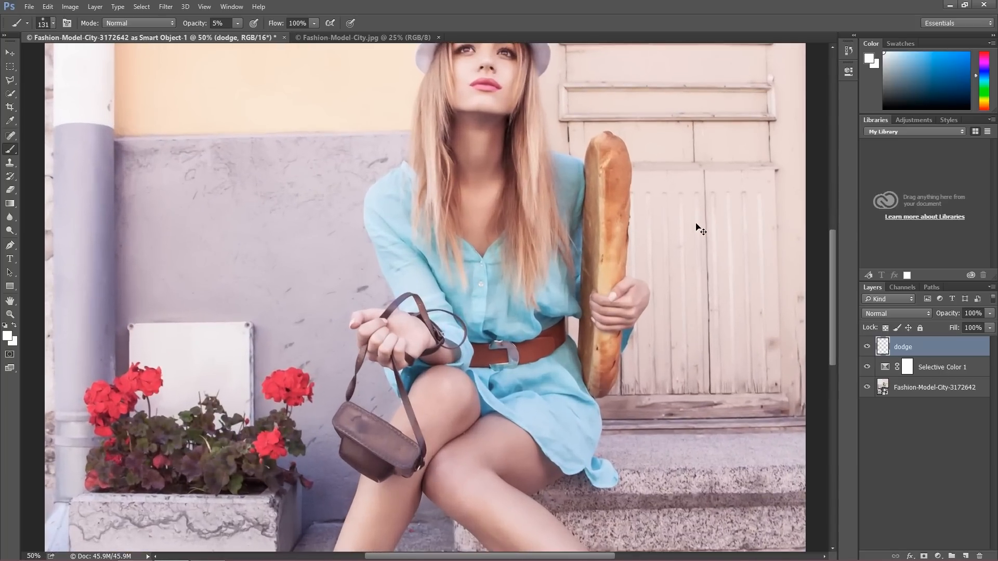
Confirm white as the foreground color for painting on the dodge layer.
{"action": "key", "text": "ctrl+plus"}
{"action": "left_click_drag", "start_coordinate": [834, 270], "coordinate": [840, 233]}
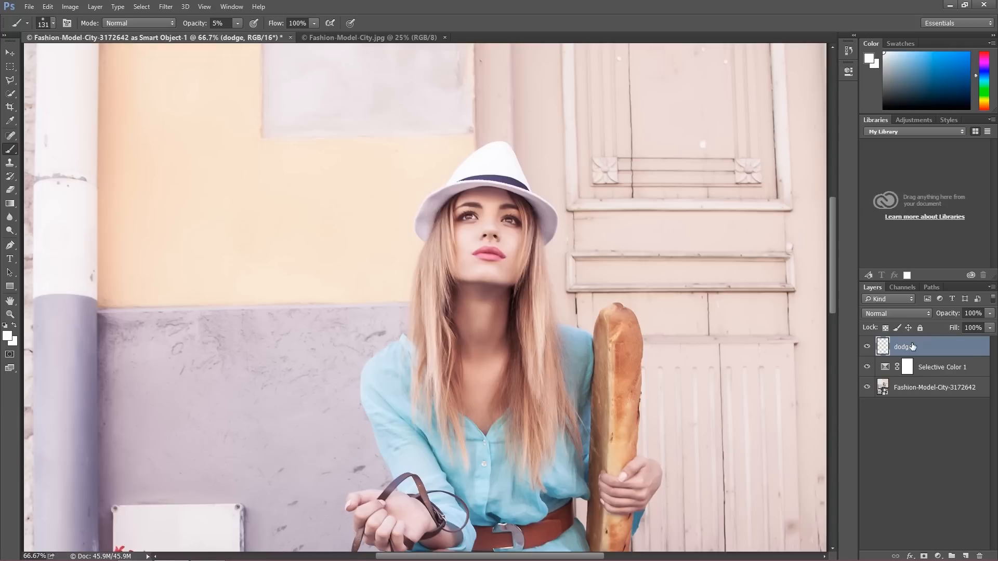
{"action": "left_click", "coordinate": [8, 336]}
{"action": "left_click", "coordinate": [912, 117]}
Set the brush size to 87 px and brush white over the model's chin at 5% opacity.
{"action": "key", "text": "ctrl+plus"}
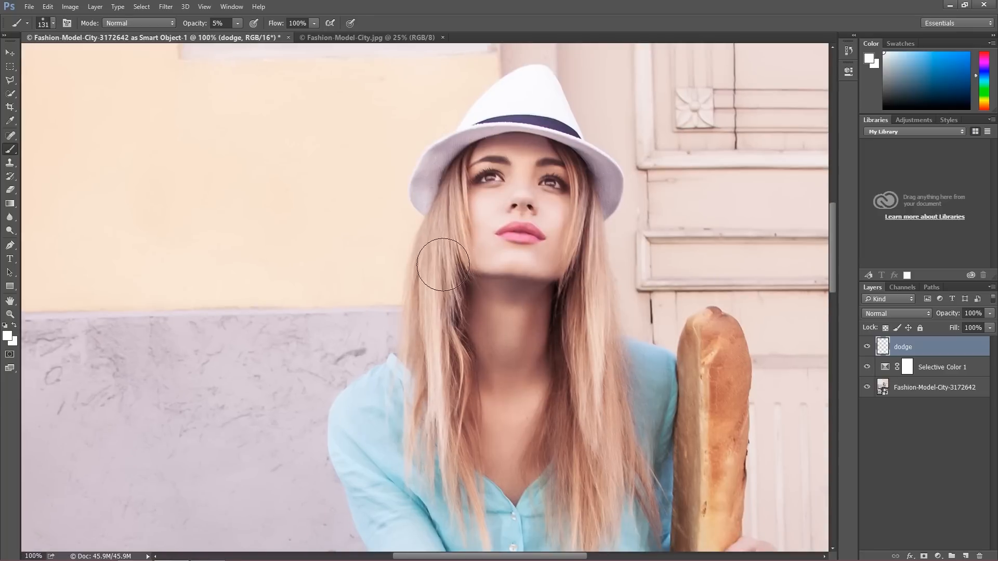
{"action": "left_click", "coordinate": [52, 23]}
{"action": "left_click_drag", "start_coordinate": [91, 56], "coordinate": [89, 55]}
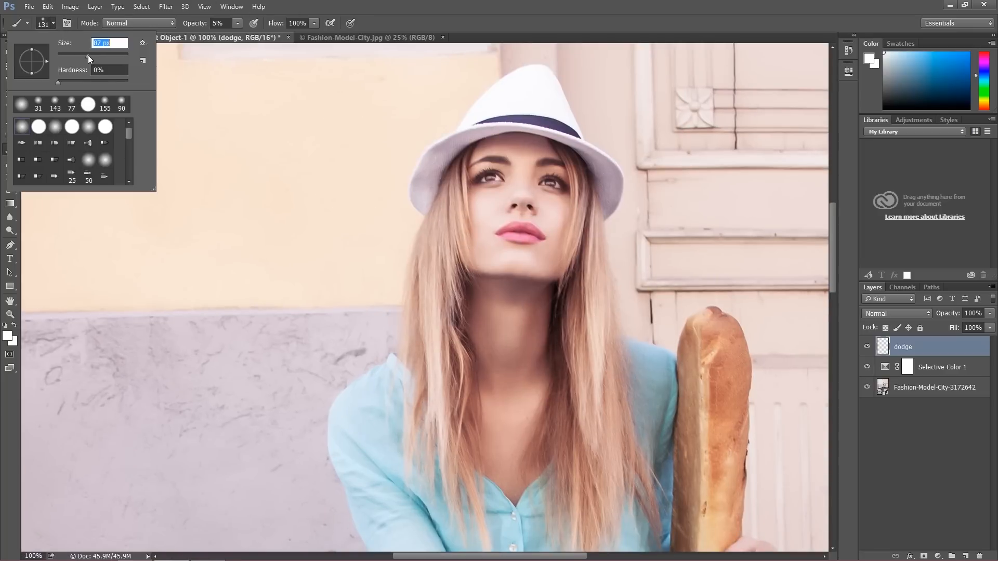
{"action": "left_click", "coordinate": [525, 158]}
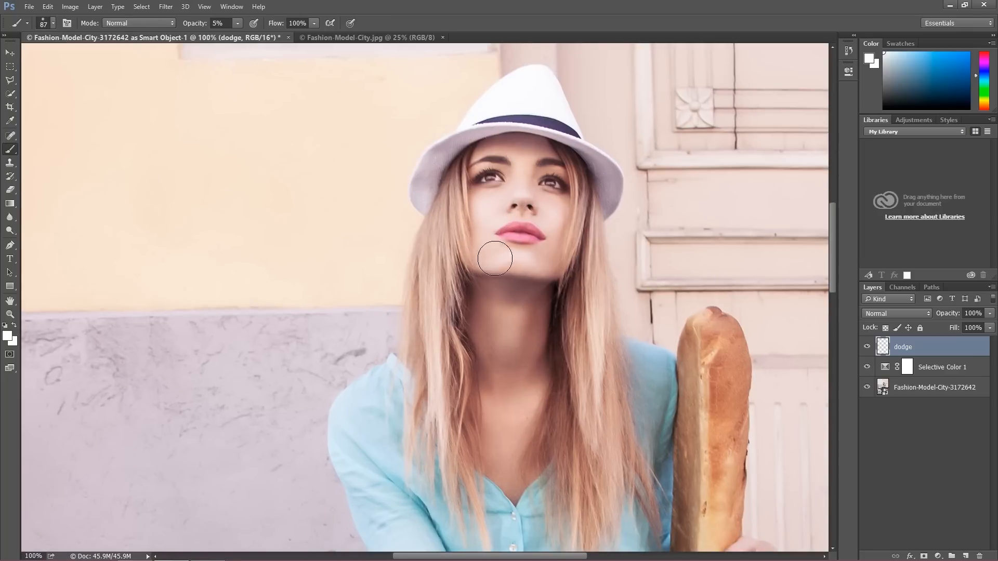
{"action": "mouse_move", "coordinate": [535, 263]}
{"action": "left_mouse_down"}
{"action": "mouse_move", "coordinate": [554, 217]}
{"action": "mouse_move", "coordinate": [516, 256]}
{"action": "left_mouse_up"}
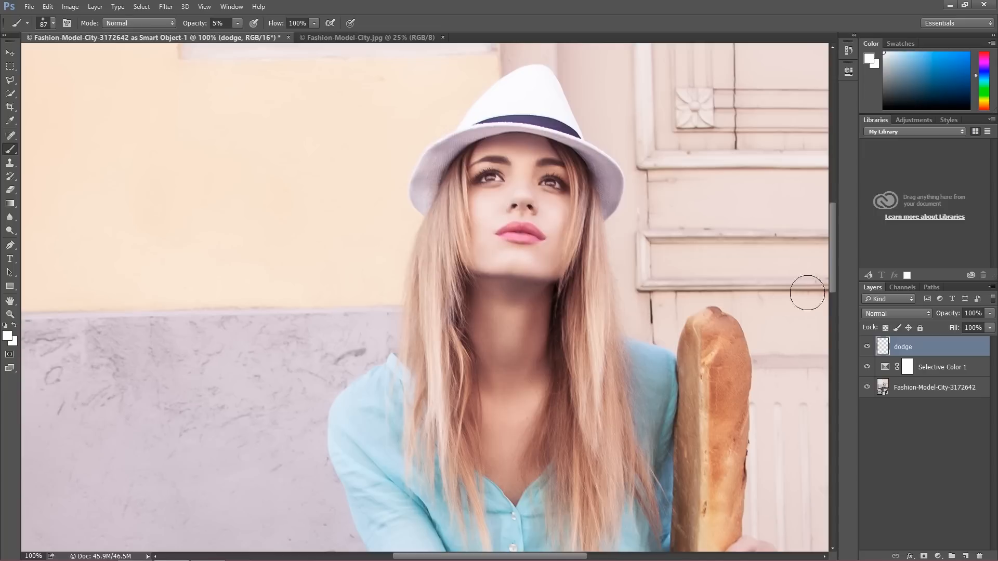
Set the dodge layer's blend mode to Overlay and check the effect by switching the layer's visibility.
{"action": "left_click", "coordinate": [897, 314]}
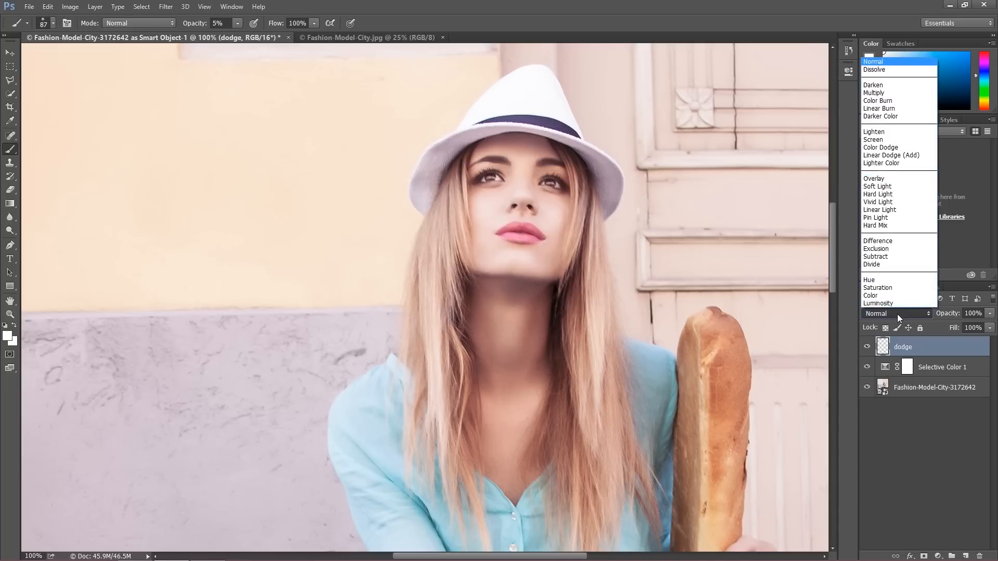
{"action": "left_click", "coordinate": [887, 179]}
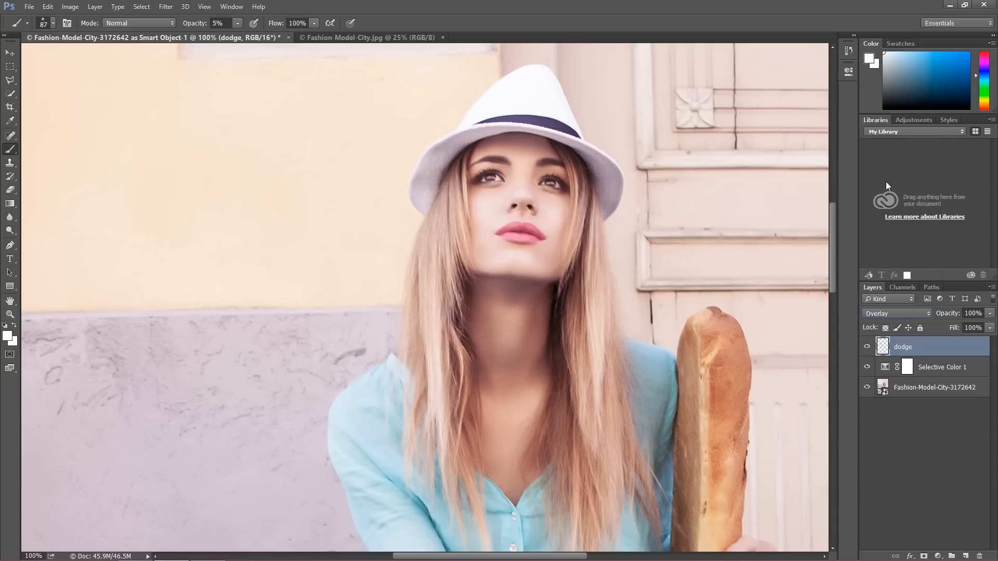
{"action": "left_click", "coordinate": [866, 348]}
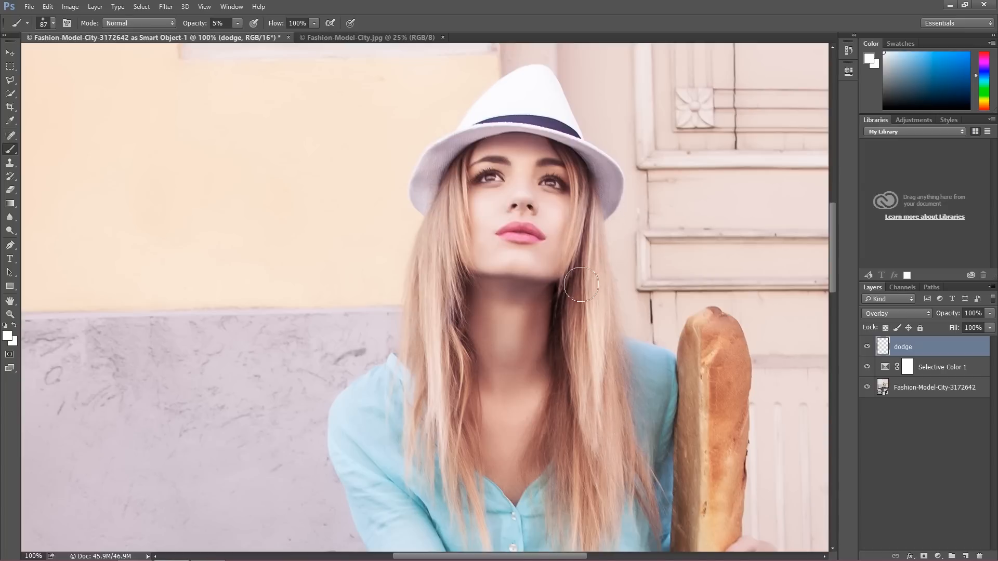
Lighten the long hair beside the baguette, reduce the brush to 50 px, and compare the photo with the dodge layer hidden and shown.
{"action": "left_click_drag", "start_coordinate": [606, 335], "coordinate": [614, 502]}
{"action": "left_click", "coordinate": [53, 23]}
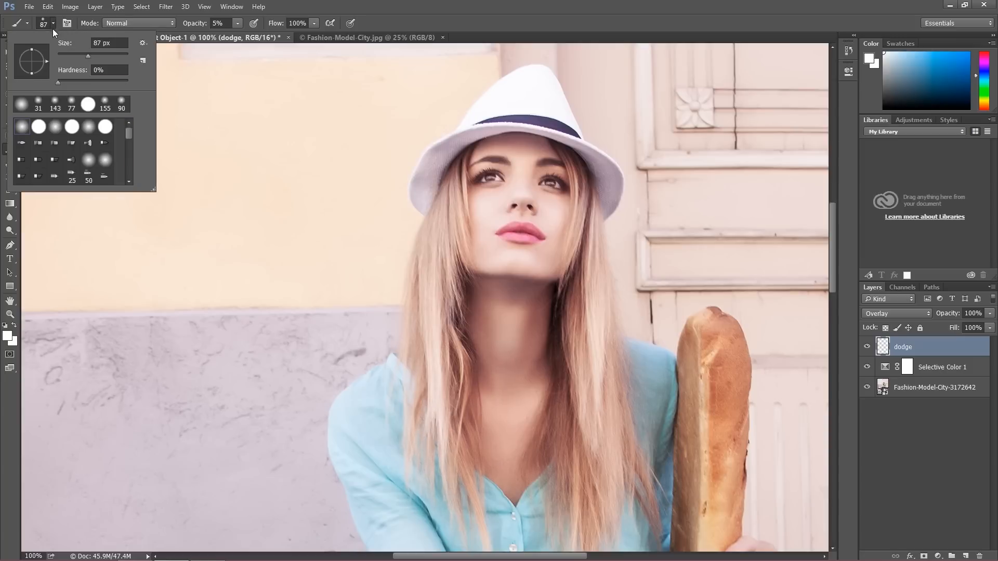
{"action": "left_click_drag", "start_coordinate": [81, 53], "coordinate": [77, 53]}
{"action": "key", "text": "Return"}
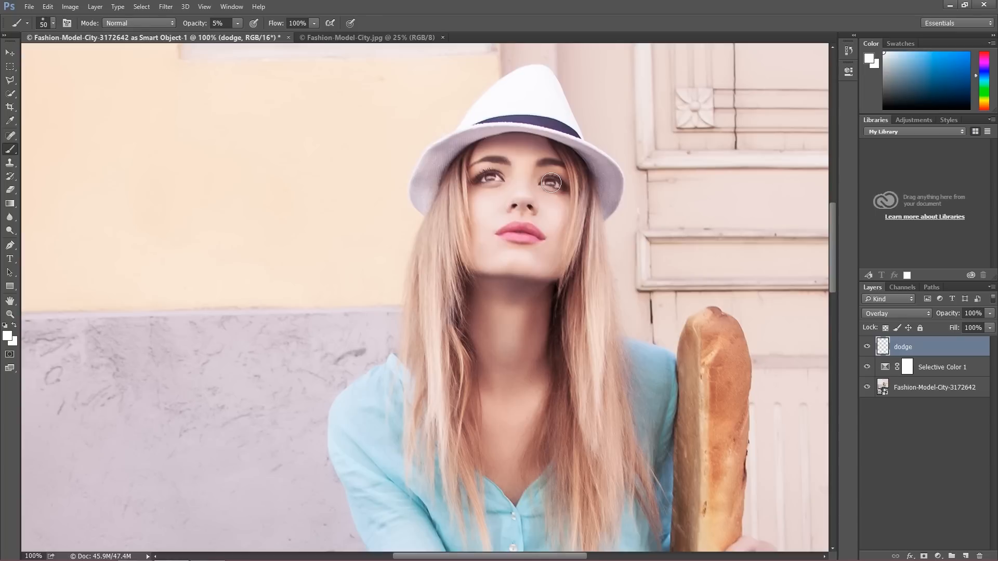
{"action": "left_click", "coordinate": [870, 345]}
{"action": "left_click", "coordinate": [872, 347]}
Set the brush size to 99 px and paint highlights along the length of the baguette.
{"action": "left_click", "coordinate": [49, 23]}
{"action": "left_click_drag", "start_coordinate": [82, 57], "coordinate": [91, 57]}
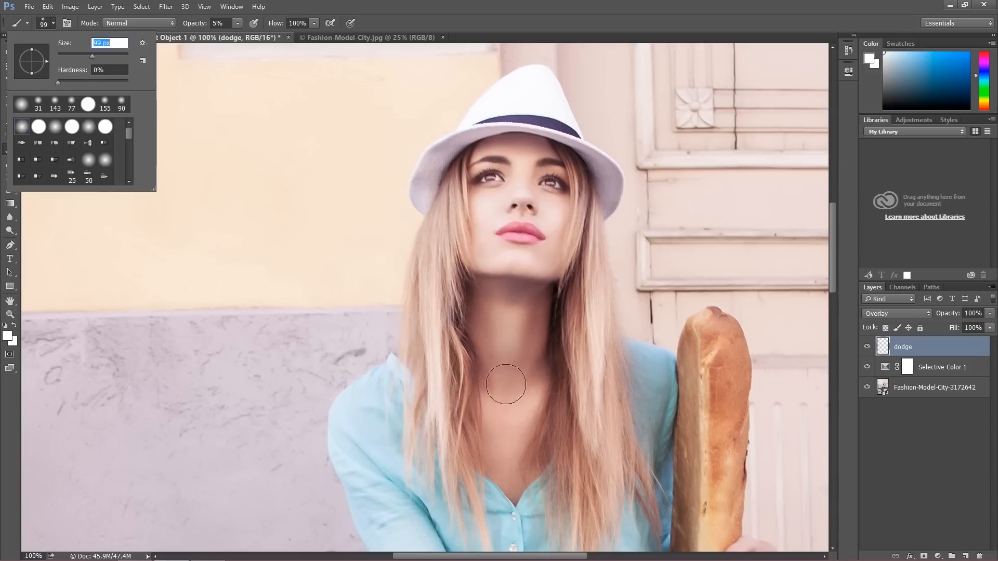
{"action": "left_click_drag", "start_coordinate": [832, 255], "coordinate": [831, 299]}
{"action": "left_click_drag", "start_coordinate": [701, 153], "coordinate": [713, 344]}
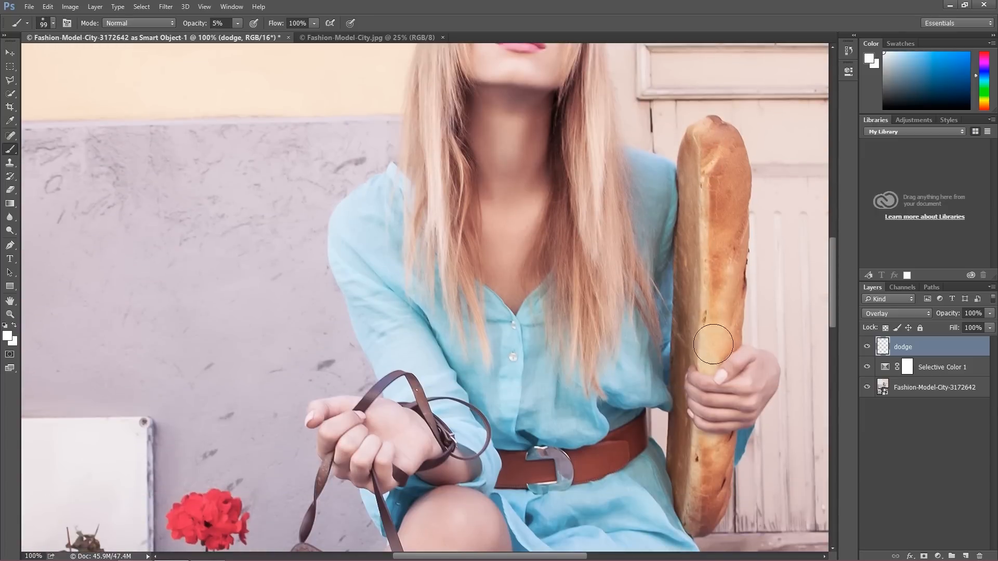
{"action": "mouse_move", "coordinate": [718, 157]}
{"action": "left_mouse_down"}
{"action": "mouse_move", "coordinate": [723, 334]}
{"action": "mouse_move", "coordinate": [707, 412]}
{"action": "left_mouse_up"}
{"action": "mouse_move", "coordinate": [706, 468]}
{"action": "left_mouse_down"}
{"action": "mouse_move", "coordinate": [703, 499]}
{"action": "mouse_move", "coordinate": [704, 425]}
{"action": "left_mouse_up"}
Brush a highlight across the brown leather camera case hanging from the model's hand.
{"action": "scroll", "coordinate": [711, 433], "scroll_direction": "down", "scroll_amount": 4}
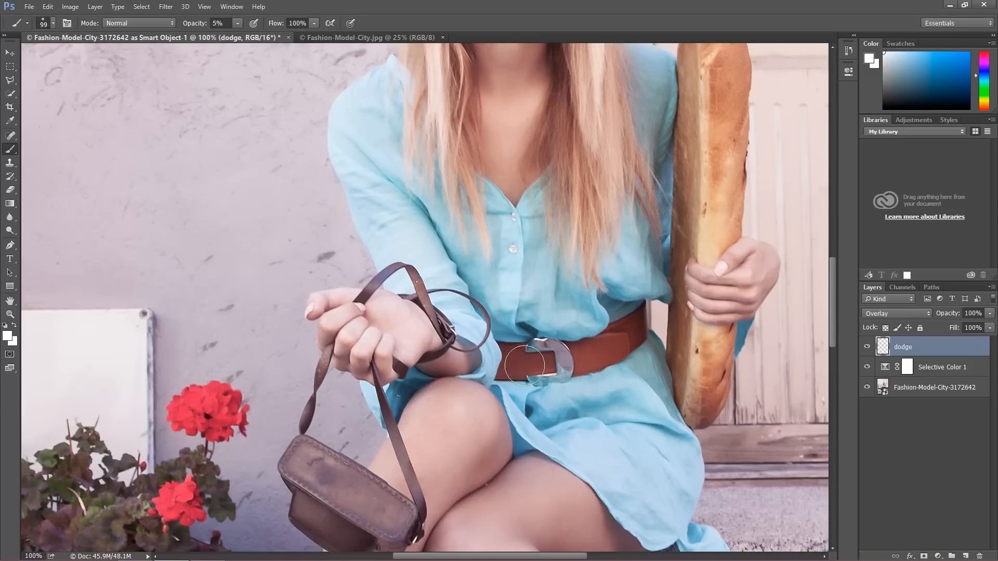
{"action": "scroll", "coordinate": [530, 362], "scroll_direction": "down", "scroll_amount": 1}
{"action": "mouse_move", "coordinate": [318, 420]}
{"action": "left_mouse_down"}
{"action": "mouse_move", "coordinate": [383, 491]}
{"action": "mouse_move", "coordinate": [313, 424]}
{"action": "mouse_move", "coordinate": [402, 496]}
{"action": "mouse_move", "coordinate": [380, 504]}
{"action": "left_mouse_up"}
{"action": "scroll", "coordinate": [486, 413], "scroll_direction": "down", "scroll_amount": 1}
{"action": "scroll", "coordinate": [488, 411], "scroll_direction": "down", "scroll_amount": 2}
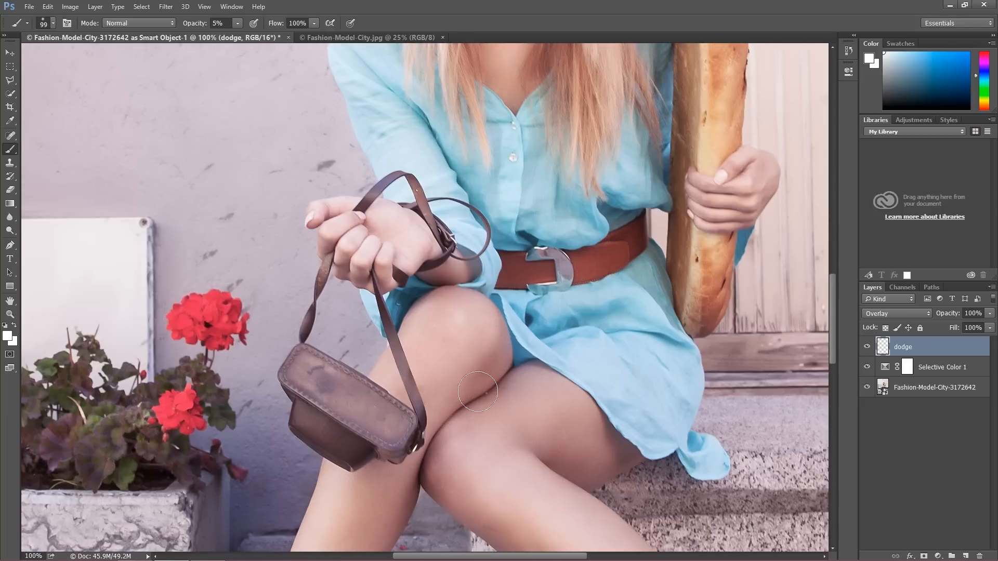
Set the brush size to 143 px and lighten the leg on the baguette side from below the knee to the ankle.
{"action": "scroll", "coordinate": [450, 364], "scroll_direction": "down", "scroll_amount": 4}
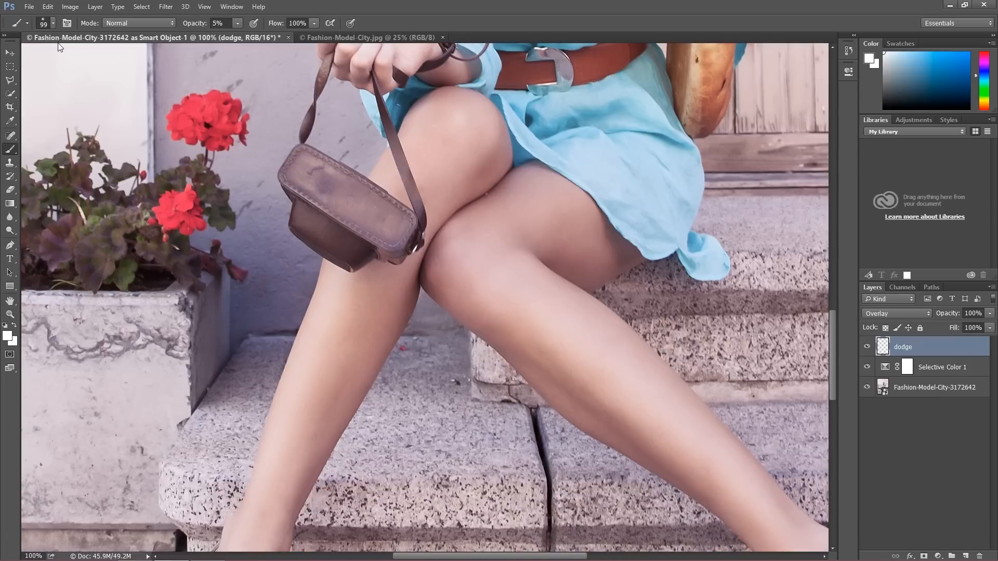
{"action": "left_click", "coordinate": [52, 24]}
{"action": "left_click", "coordinate": [101, 55]}
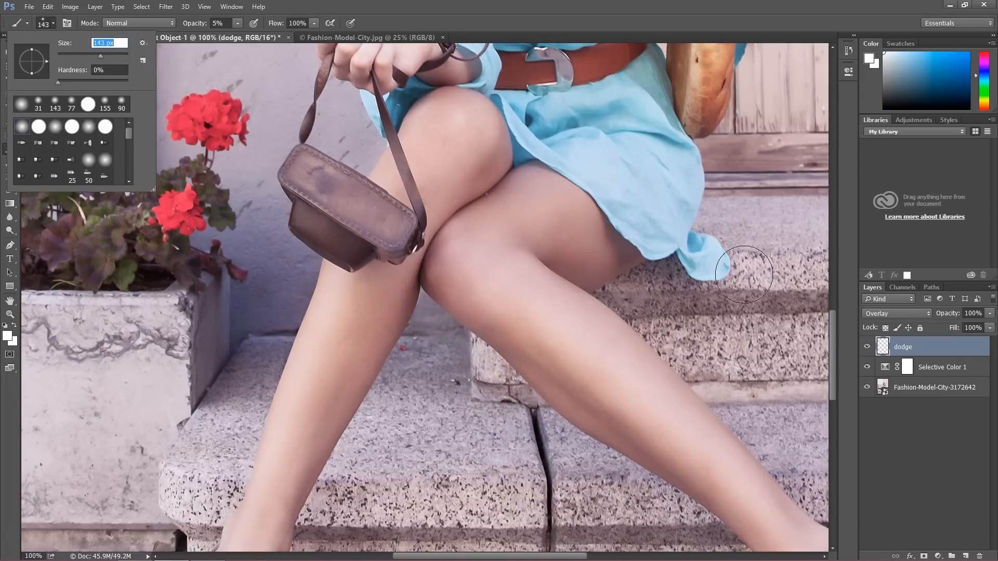
{"action": "left_click_drag", "start_coordinate": [832, 341], "coordinate": [830, 352]}
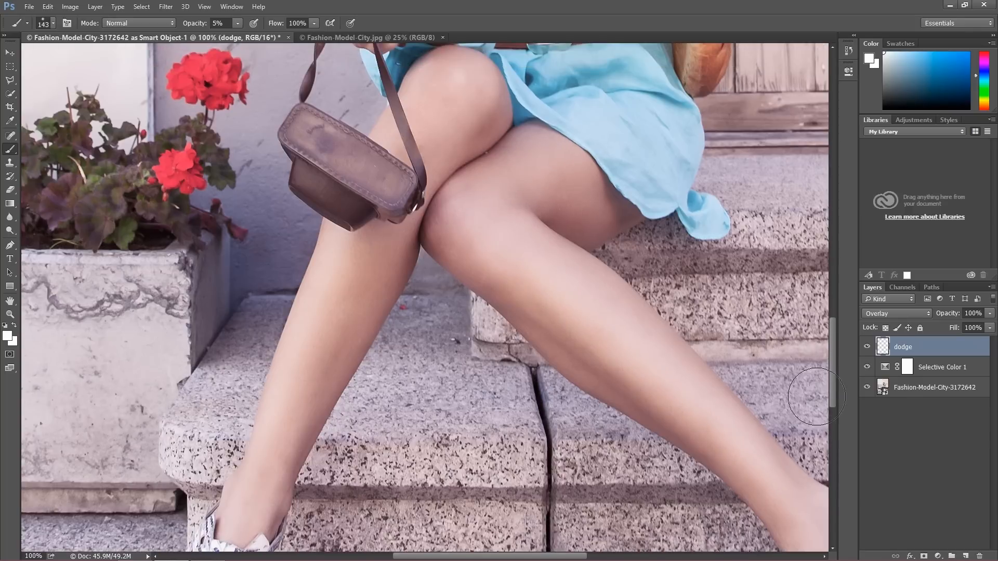
{"action": "left_click_drag", "start_coordinate": [832, 386], "coordinate": [832, 405]}
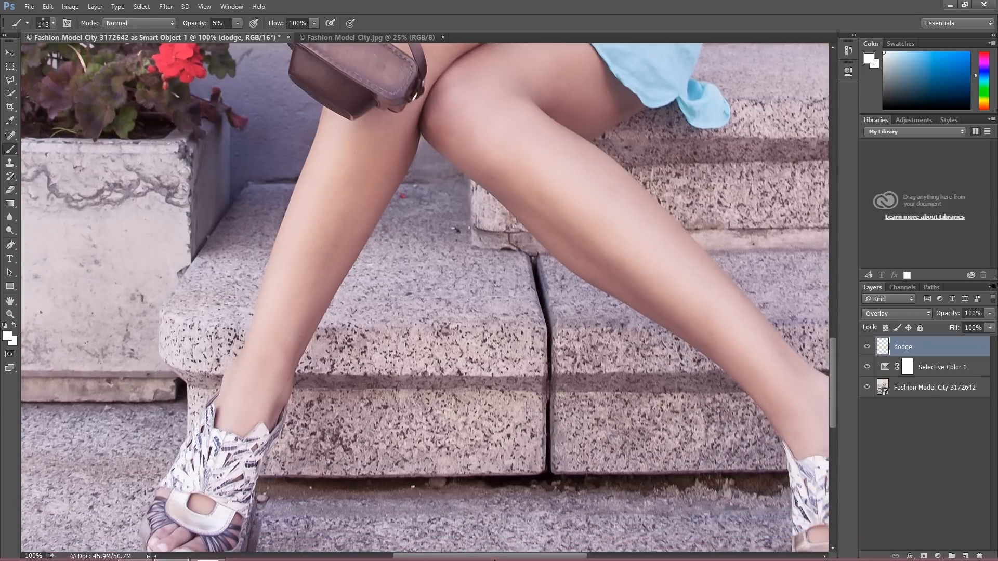
{"action": "left_click_drag", "start_coordinate": [493, 556], "coordinate": [528, 558]}
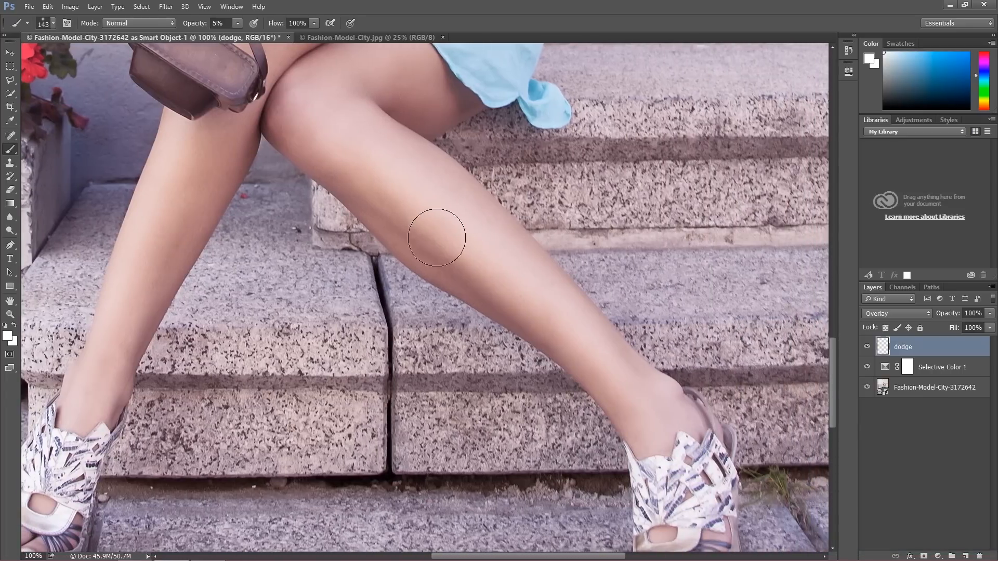
{"action": "mouse_move", "coordinate": [374, 134]}
{"action": "left_mouse_down"}
{"action": "mouse_move", "coordinate": [550, 301]}
{"action": "mouse_move", "coordinate": [643, 441]}
{"action": "left_mouse_up"}
Lighten the sandal on the baguette-side foot and brush more highlight along that leg's shin.
{"action": "scroll", "coordinate": [639, 445], "scroll_direction": "down", "scroll_amount": 3}
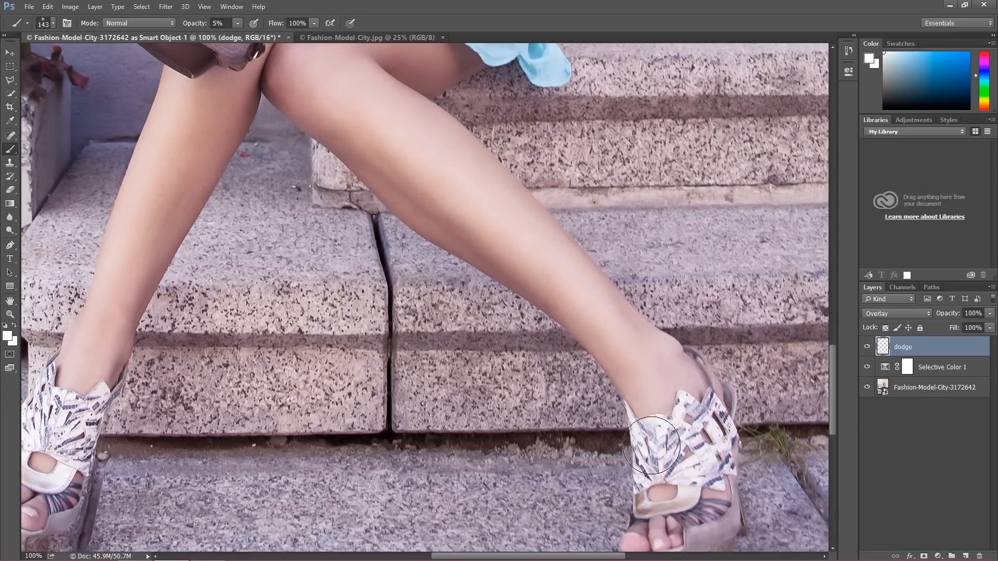
{"action": "mouse_move", "coordinate": [664, 494]}
{"action": "left_mouse_down"}
{"action": "mouse_move", "coordinate": [660, 456]}
{"action": "mouse_move", "coordinate": [711, 421]}
{"action": "left_mouse_up"}
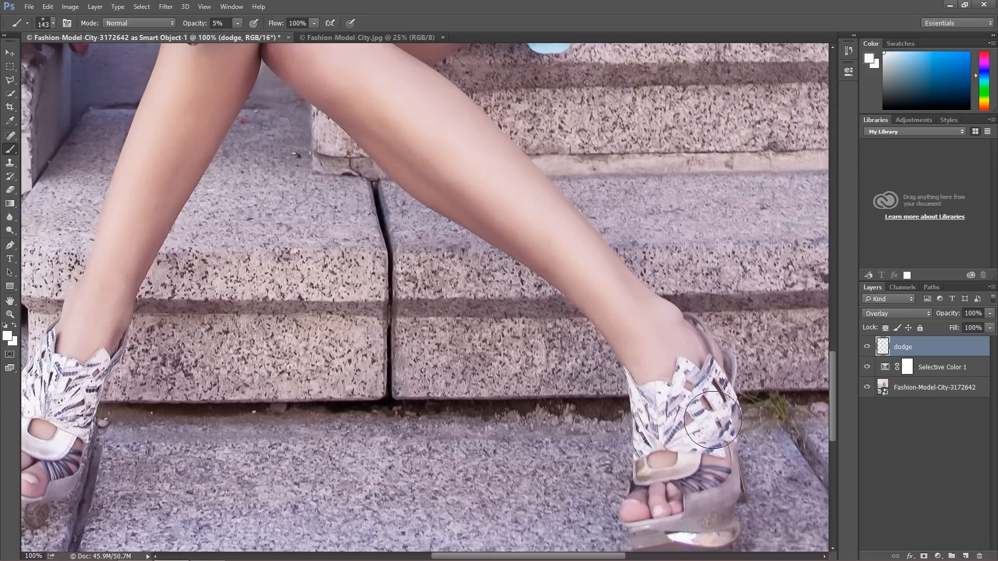
{"action": "left_click_drag", "start_coordinate": [520, 193], "coordinate": [528, 209]}
{"action": "scroll", "coordinate": [548, 266], "scroll_direction": "up", "scroll_amount": 3}
{"action": "left_click_drag", "start_coordinate": [592, 323], "coordinate": [460, 197]}
Lighten the shin and sandal of the leg on the flowerpot side.
{"action": "scroll", "coordinate": [353, 166], "scroll_direction": "up", "scroll_amount": 2}
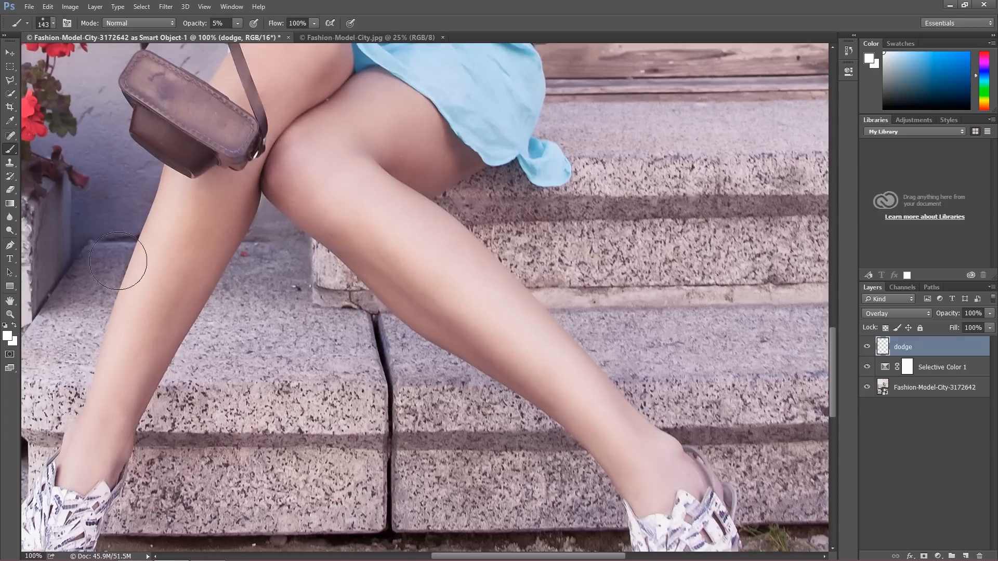
{"action": "left_click_drag", "start_coordinate": [125, 336], "coordinate": [100, 413]}
{"action": "scroll", "coordinate": [100, 412], "scroll_direction": "down", "scroll_amount": 5}
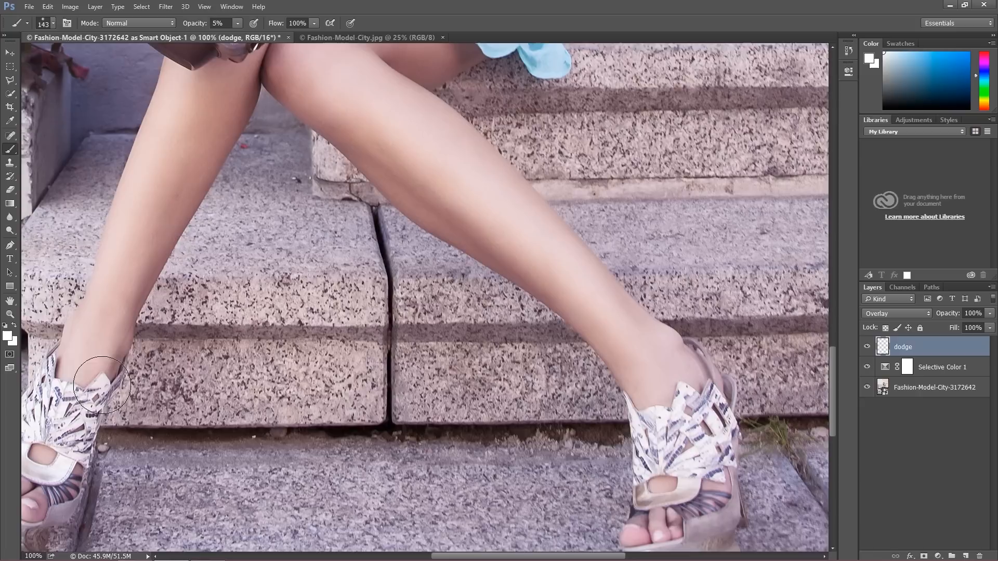
{"action": "left_click_drag", "start_coordinate": [470, 557], "coordinate": [439, 557]}
{"action": "mouse_move", "coordinate": [140, 491]}
{"action": "left_mouse_down"}
{"action": "mouse_move", "coordinate": [160, 504]}
{"action": "mouse_move", "coordinate": [143, 496]}
{"action": "mouse_move", "coordinate": [149, 460]}
{"action": "mouse_move", "coordinate": [170, 453]}
{"action": "mouse_move", "coordinate": [200, 409]}
{"action": "mouse_move", "coordinate": [206, 356]}
{"action": "mouse_move", "coordinate": [307, 97]}
{"action": "mouse_move", "coordinate": [334, 92]}
{"action": "mouse_move", "coordinate": [278, 208]}
{"action": "mouse_move", "coordinate": [230, 388]}
{"action": "left_mouse_up"}
Brush a highlight down the flowerpot-side leg from the knee to the shin, and compare the legs with the dodge layer hidden and shown.
{"action": "scroll", "coordinate": [339, 323], "scroll_direction": "up", "scroll_amount": 2}
{"action": "scroll", "coordinate": [338, 323], "scroll_direction": "up", "scroll_amount": 2}
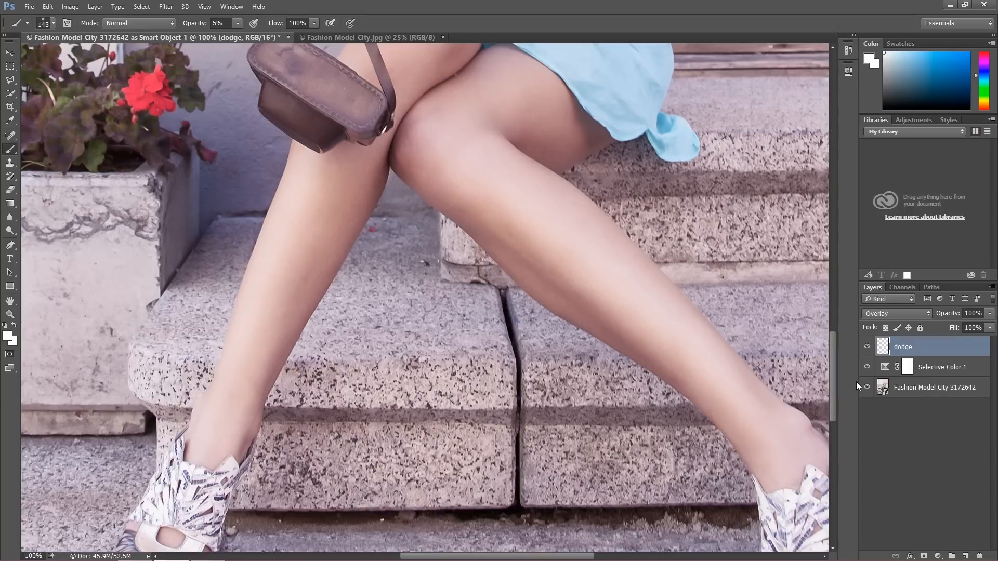
{"action": "left_click_drag", "start_coordinate": [831, 367], "coordinate": [845, 331]}
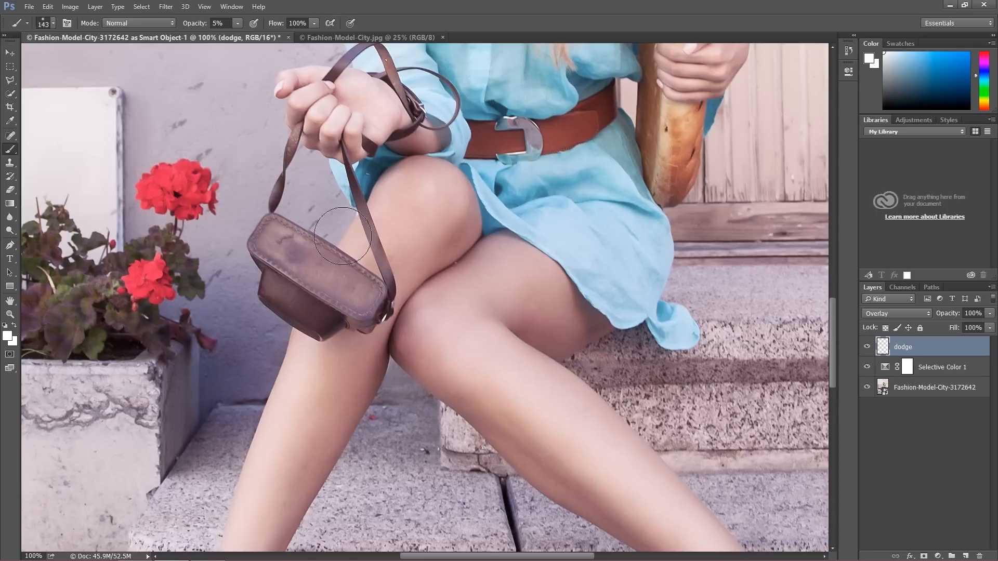
{"action": "mouse_move", "coordinate": [375, 251]}
{"action": "left_mouse_down"}
{"action": "mouse_move", "coordinate": [366, 218]}
{"action": "mouse_move", "coordinate": [419, 188]}
{"action": "mouse_move", "coordinate": [437, 214]}
{"action": "mouse_move", "coordinate": [402, 244]}
{"action": "mouse_move", "coordinate": [414, 225]}
{"action": "mouse_move", "coordinate": [403, 187]}
{"action": "mouse_move", "coordinate": [414, 172]}
{"action": "mouse_move", "coordinate": [435, 200]}
{"action": "mouse_move", "coordinate": [408, 239]}
{"action": "mouse_move", "coordinate": [380, 249]}
{"action": "mouse_move", "coordinate": [307, 410]}
{"action": "mouse_move", "coordinate": [263, 461]}
{"action": "left_mouse_up"}
{"action": "scroll", "coordinate": [255, 447], "scroll_direction": "down", "scroll_amount": 2}
{"action": "scroll", "coordinate": [254, 447], "scroll_direction": "down", "scroll_amount": 2}
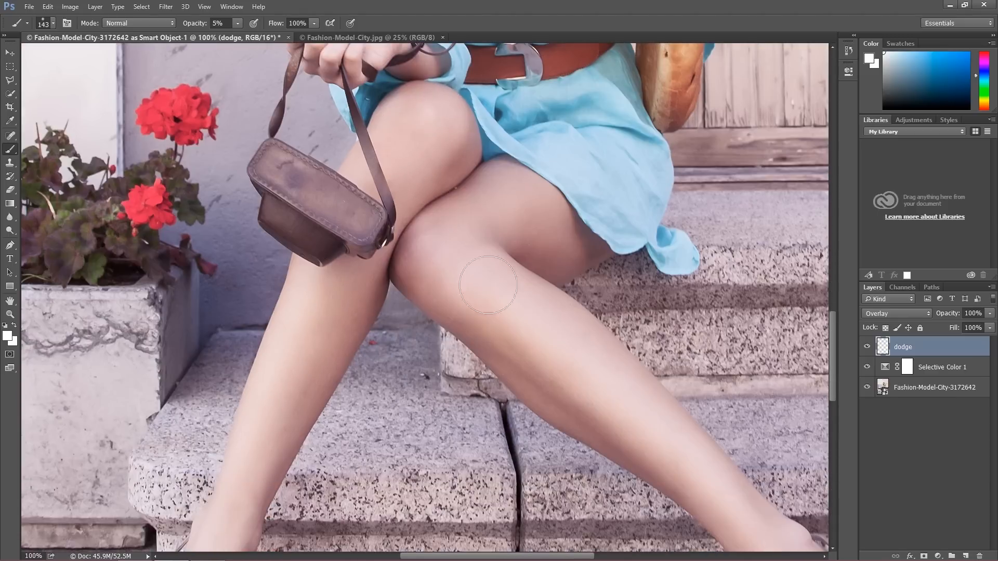
{"action": "left_click", "coordinate": [866, 346]}
{"action": "left_click", "coordinate": [866, 347]}
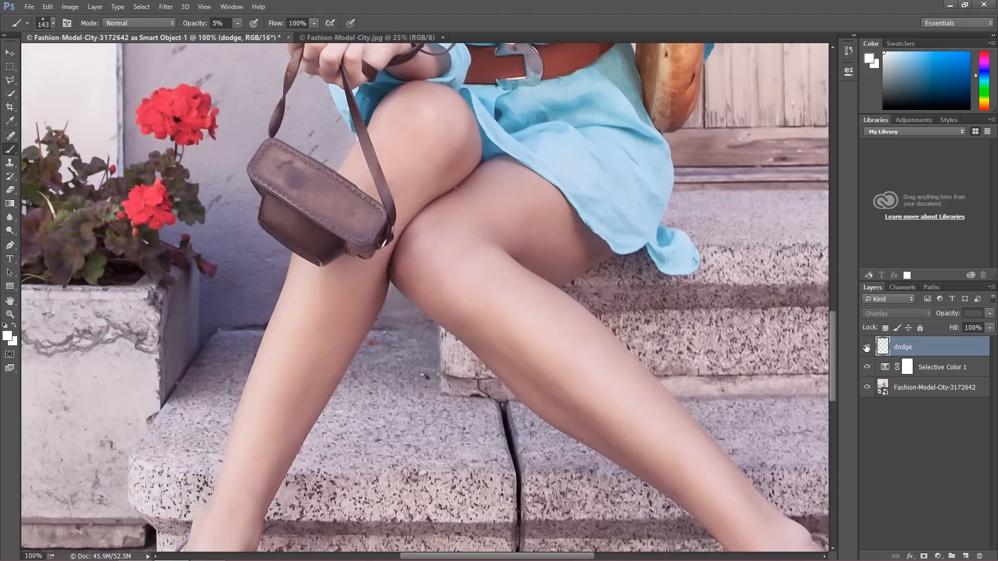
{"action": "left_click", "coordinate": [866, 347]}
{"action": "left_click", "coordinate": [866, 346]}
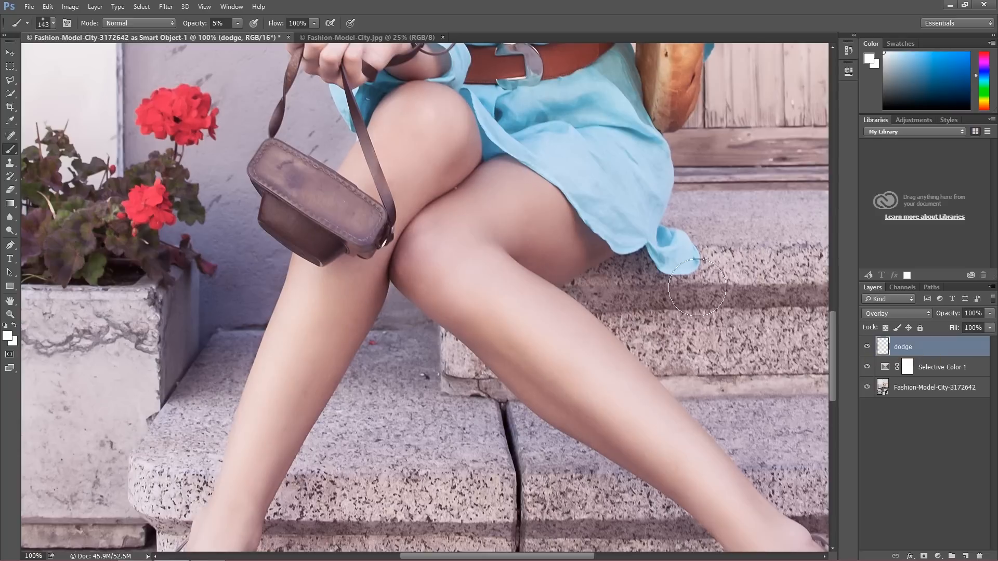
Create a new empty layer above the dodge layer and name it burn.
{"action": "scroll", "coordinate": [544, 283], "scroll_direction": "up", "scroll_amount": 4}
{"action": "scroll", "coordinate": [541, 281], "scroll_direction": "up", "scroll_amount": 5}
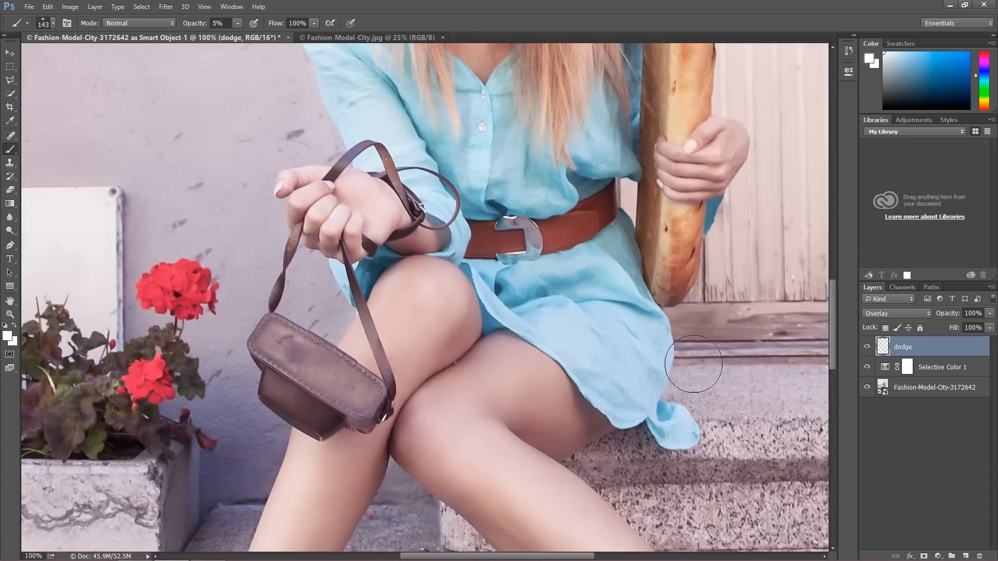
{"action": "left_click", "coordinate": [965, 555]}
{"action": "double_click", "coordinate": [906, 348]}
{"action": "key", "text": "Return"}
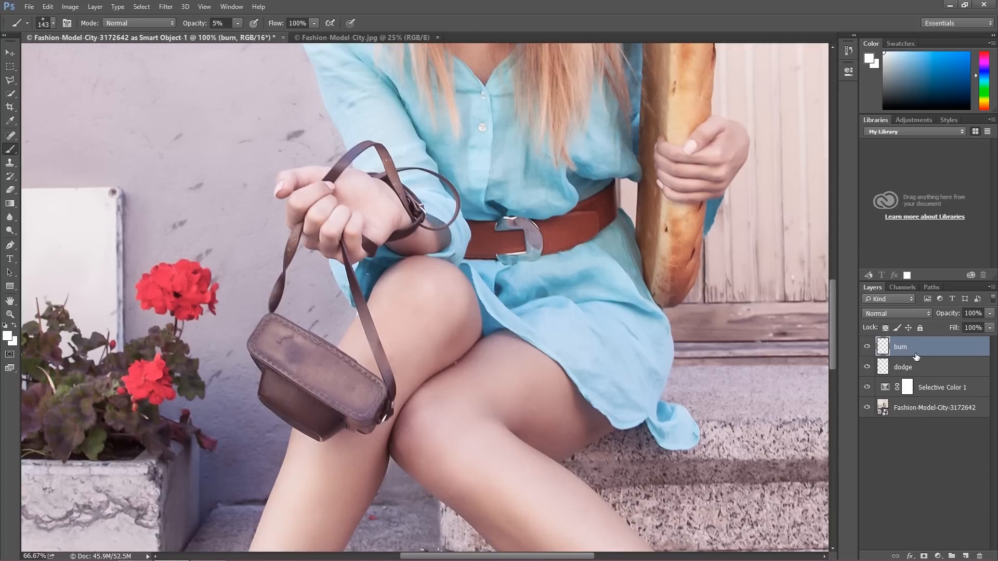
Compare the whole photo with the dodge layer hidden and shown several times.
{"action": "key", "text": "ctrl+minus"}
{"action": "key", "text": "ctrl+minus"}
{"action": "key", "text": "ctrl+minus"}
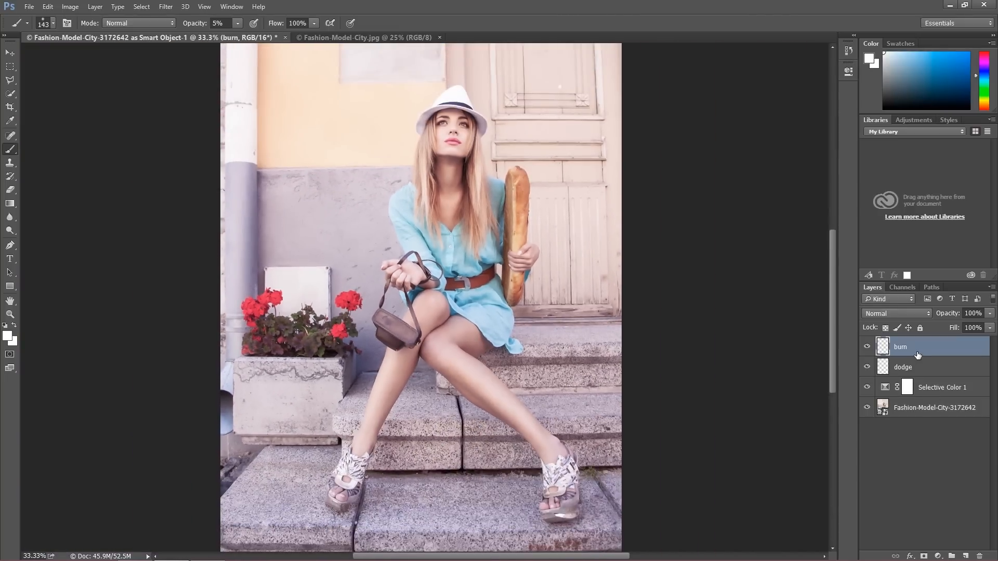
{"action": "left_click", "coordinate": [866, 368]}
{"action": "left_click", "coordinate": [867, 367]}
{"action": "left_click", "coordinate": [867, 367]}
{"action": "left_click", "coordinate": [867, 367]}
{"action": "left_click", "coordinate": [867, 367]}
{"action": "left_click", "coordinate": [867, 367]}
{"action": "left_click", "coordinate": [867, 367]}
{"action": "left_click", "coordinate": [867, 368]}
Set the foreground color to black (000000) and change the burn layer's blend mode to Overlay.
{"action": "scroll", "coordinate": [635, 263], "scroll_direction": "up", "scroll_amount": 3}
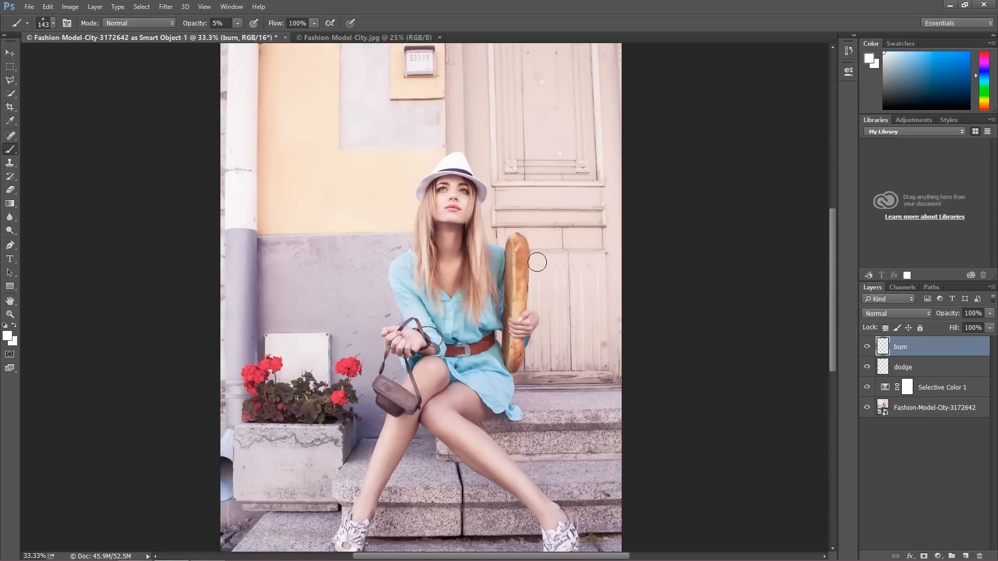
{"action": "key", "text": "ctrl+plus"}
{"action": "key", "text": "ctrl+plus"}
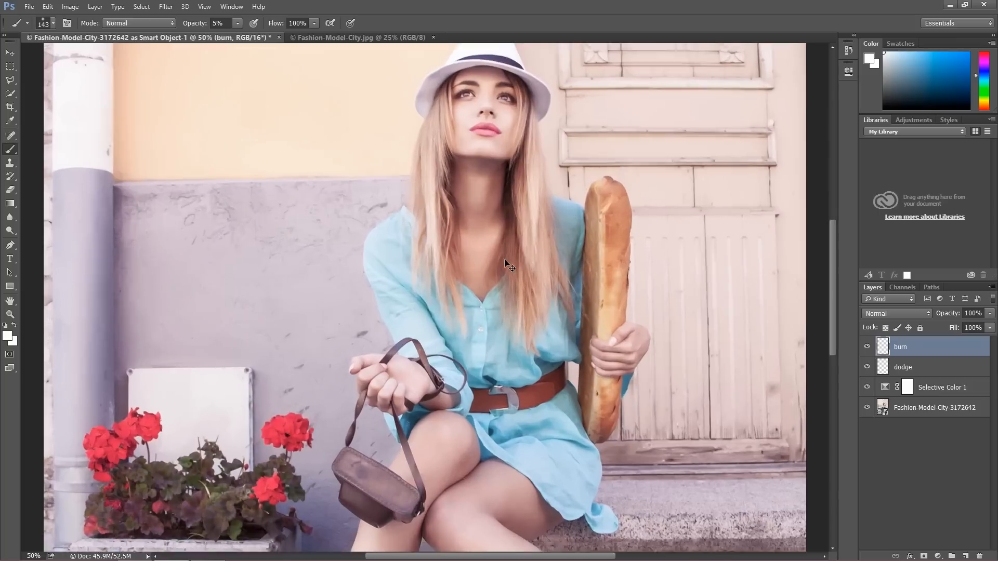
{"action": "scroll", "coordinate": [505, 257], "scroll_direction": "up", "scroll_amount": 4}
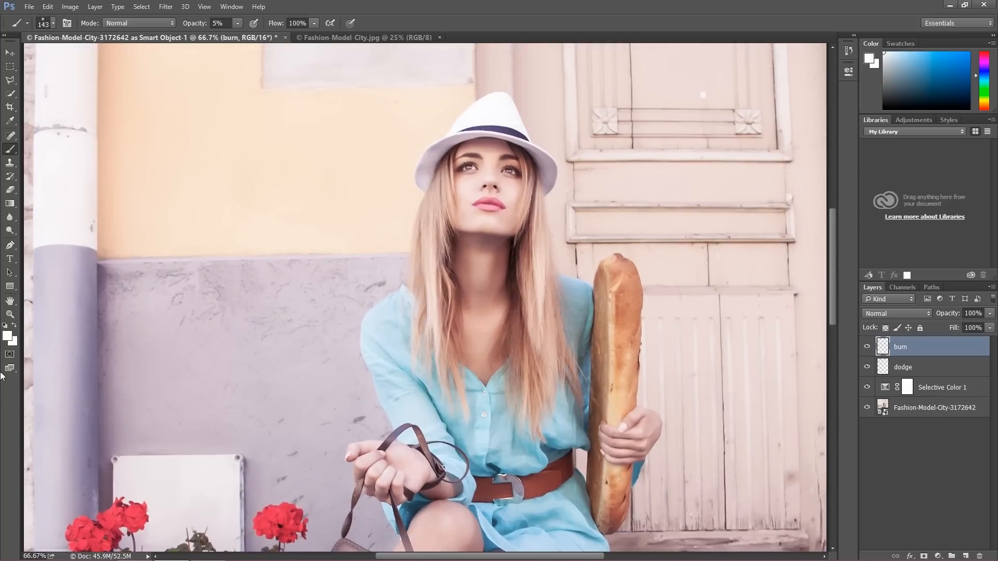
{"action": "left_click", "coordinate": [6, 336]}
{"action": "type", "text": "000000"}
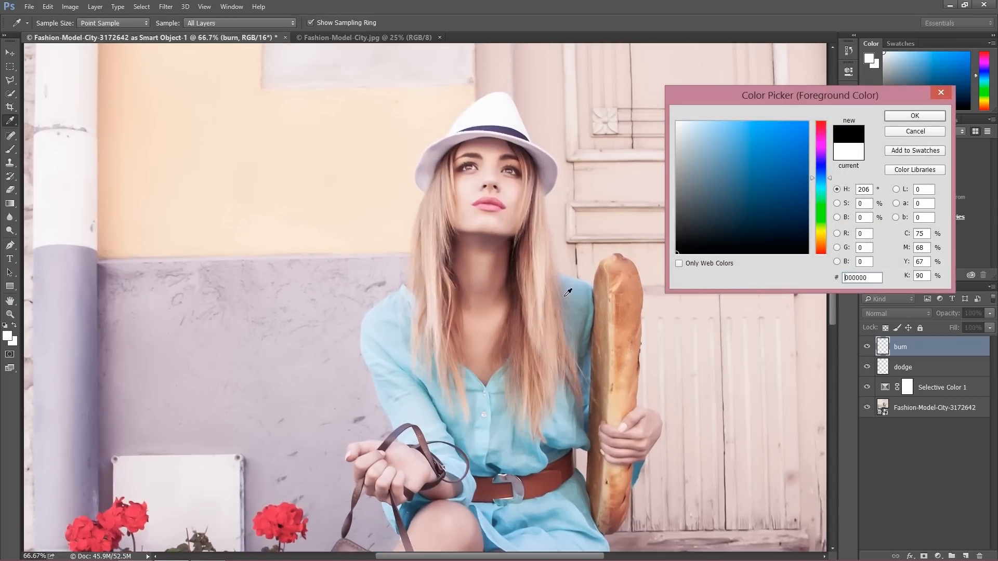
{"action": "left_click", "coordinate": [889, 116]}
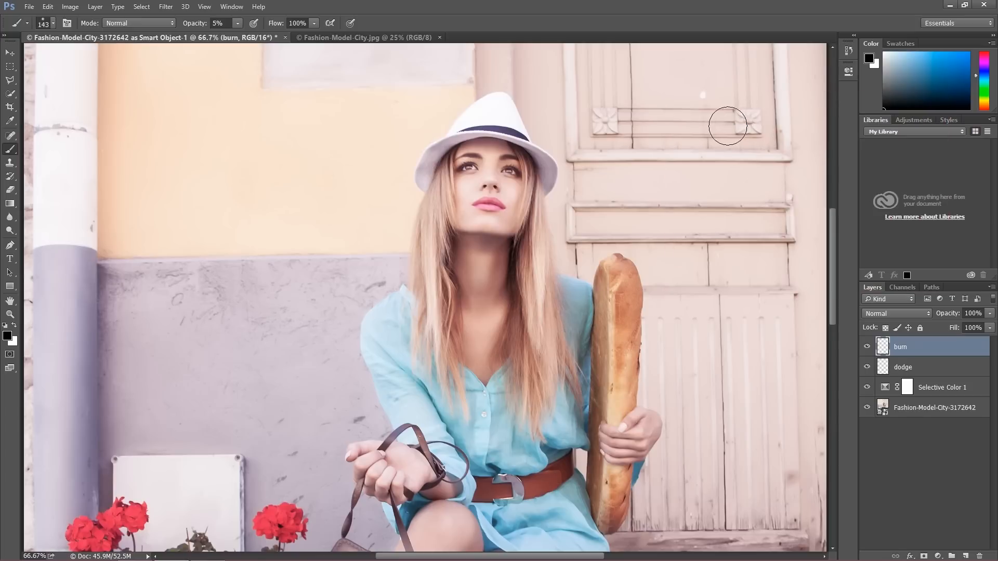
{"action": "left_click", "coordinate": [882, 313]}
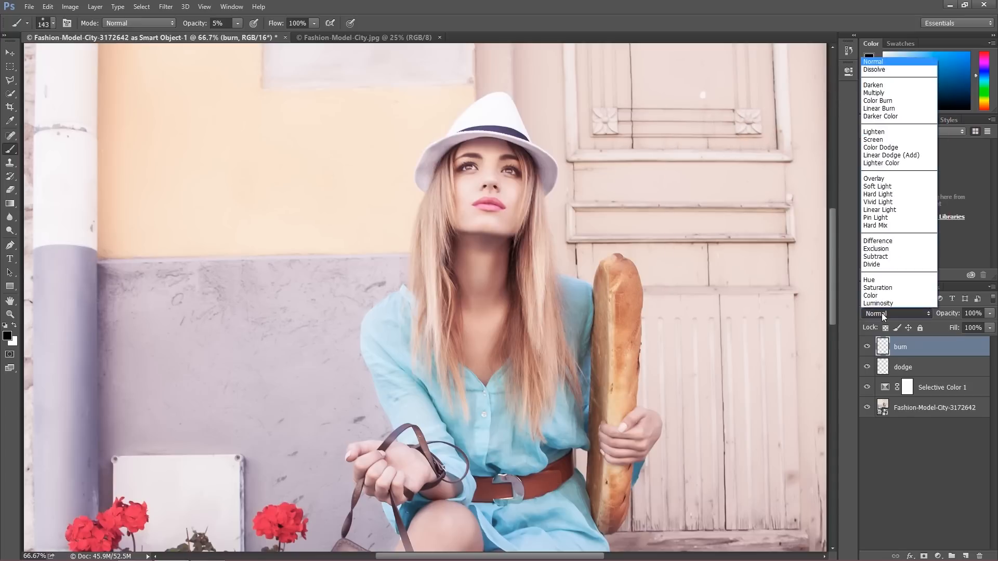
{"action": "left_click", "coordinate": [882, 181]}
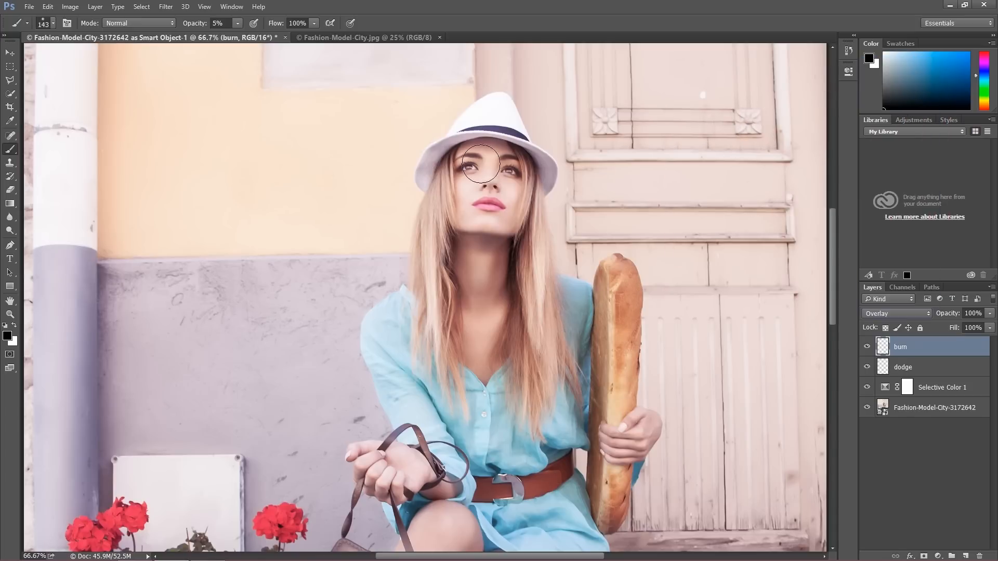
Change the burn layer's blend mode to Darker Color and reduce the brush size to 91.
{"action": "key", "text": "ctrl+plus"}
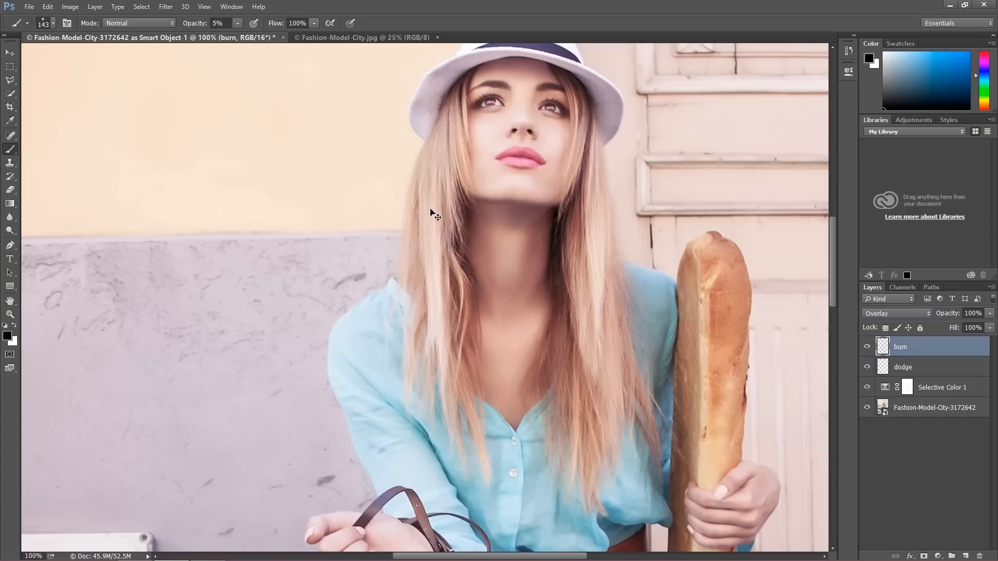
{"action": "key", "text": "d"}
{"action": "scroll", "coordinate": [701, 215], "scroll_direction": "up", "scroll_amount": 5}
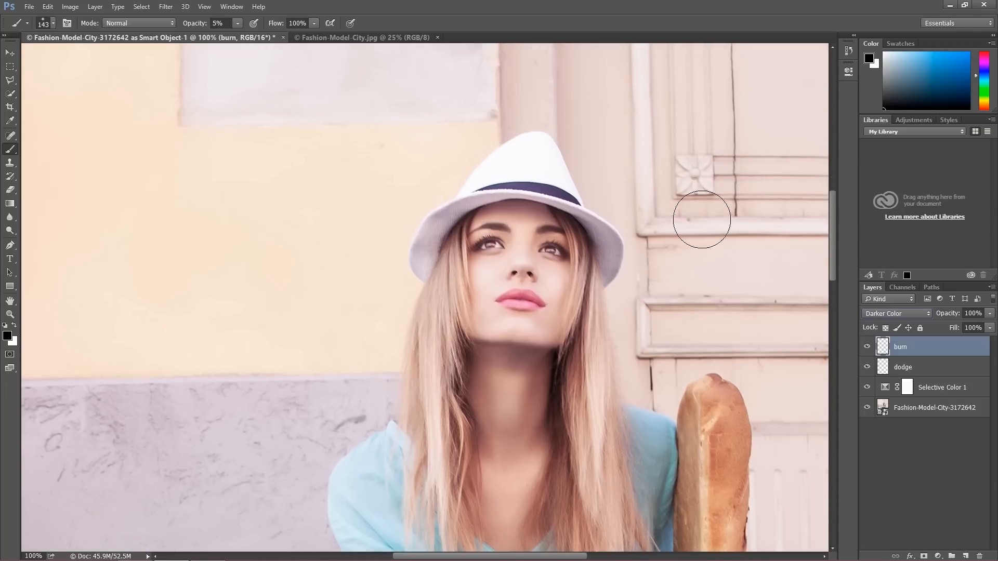
{"action": "left_click", "coordinate": [48, 27]}
{"action": "left_click", "coordinate": [91, 56]}
Burn the shadows along the hat brim and down the hair on both sides of the face and neck.
{"action": "mouse_move", "coordinate": [451, 206]}
{"action": "left_mouse_down"}
{"action": "mouse_move", "coordinate": [424, 258]}
{"action": "mouse_move", "coordinate": [441, 223]}
{"action": "left_mouse_up"}
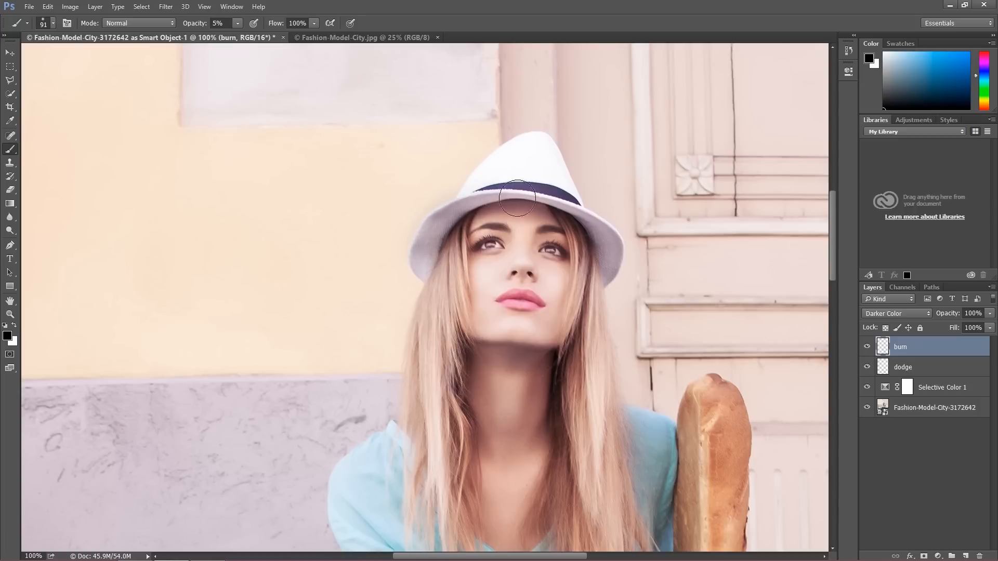
{"action": "left_click_drag", "start_coordinate": [599, 253], "coordinate": [617, 290]}
{"action": "scroll", "coordinate": [619, 293], "scroll_direction": "down", "scroll_amount": 1}
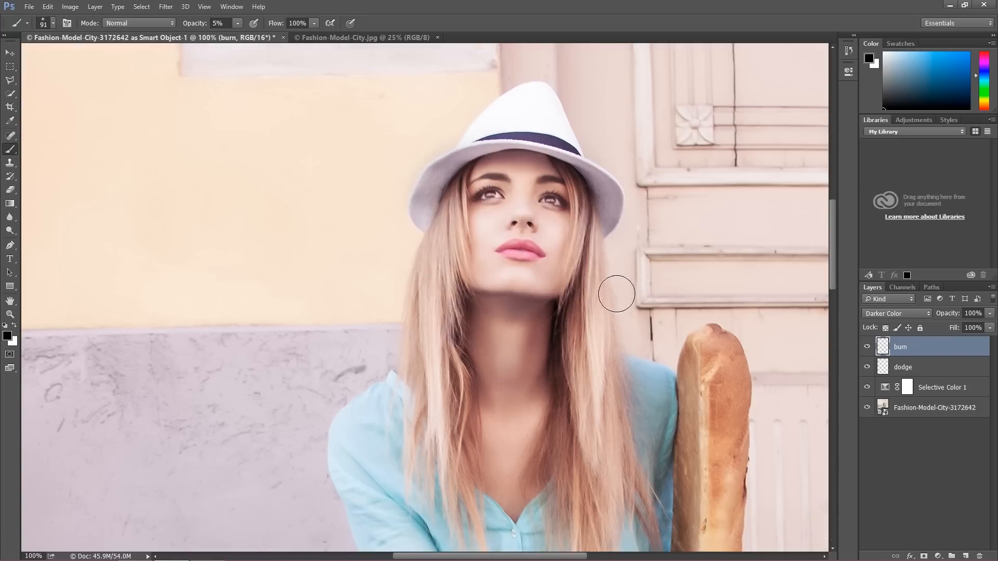
{"action": "mouse_move", "coordinate": [570, 323]}
{"action": "left_mouse_down"}
{"action": "mouse_move", "coordinate": [575, 501]}
{"action": "mouse_move", "coordinate": [593, 437]}
{"action": "left_mouse_up"}
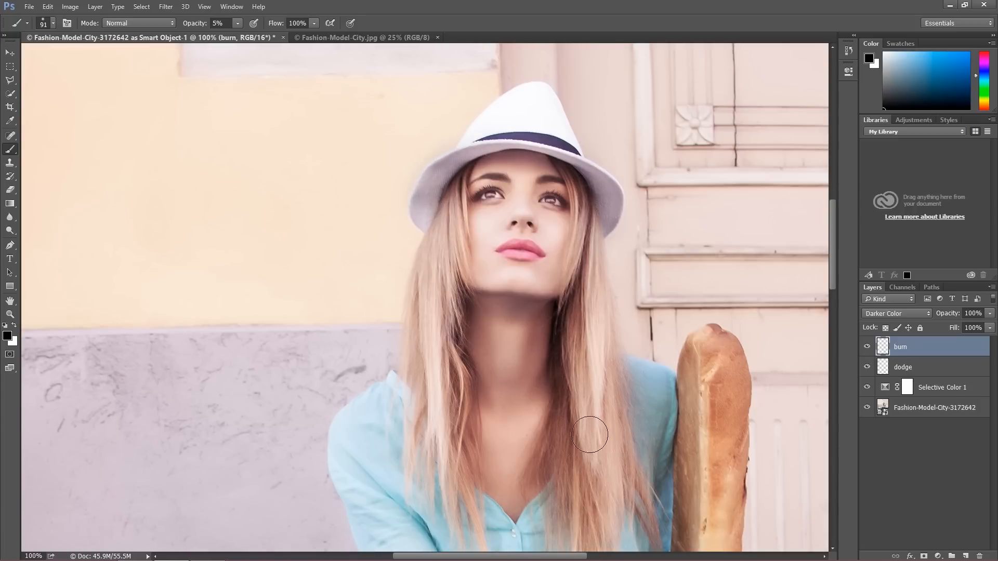
{"action": "scroll", "coordinate": [587, 364], "scroll_direction": "down", "scroll_amount": 2}
{"action": "left_click_drag", "start_coordinate": [584, 361], "coordinate": [577, 481]}
{"action": "mouse_move", "coordinate": [641, 290]}
{"action": "left_mouse_down"}
{"action": "mouse_move", "coordinate": [630, 366]}
{"action": "mouse_move", "coordinate": [660, 422]}
{"action": "left_mouse_up"}
{"action": "left_click_drag", "start_coordinate": [465, 285], "coordinate": [487, 432]}
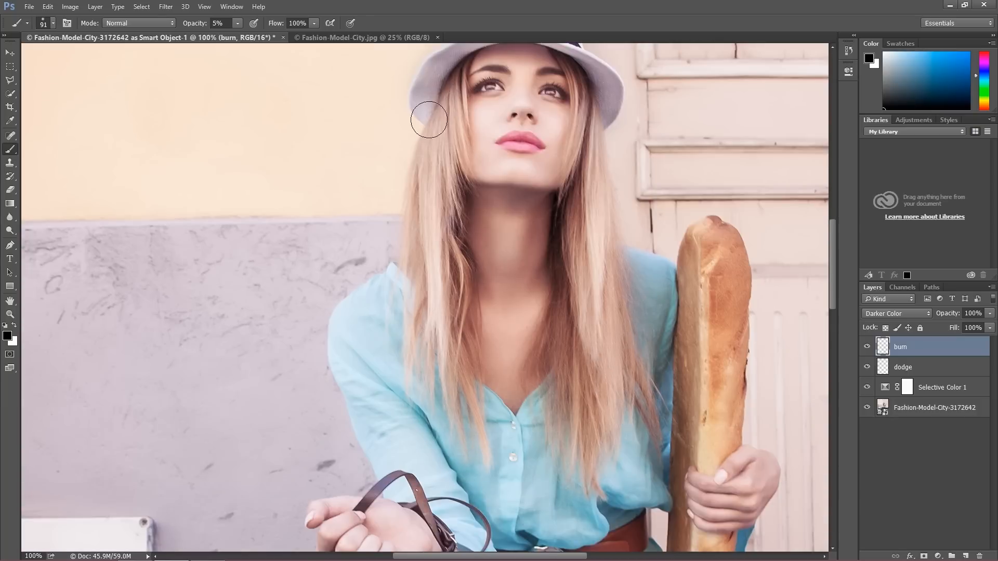
Darken the shaded outer edges of the hair, the shirt beside it and the edge of the baguette.
{"action": "scroll", "coordinate": [491, 283], "scroll_direction": "down", "scroll_amount": 2}
{"action": "scroll", "coordinate": [510, 269], "scroll_direction": "up", "scroll_amount": 2}
{"action": "scroll", "coordinate": [624, 260], "scroll_direction": "down", "scroll_amount": 1}
{"action": "scroll", "coordinate": [622, 265], "scroll_direction": "up", "scroll_amount": 2}
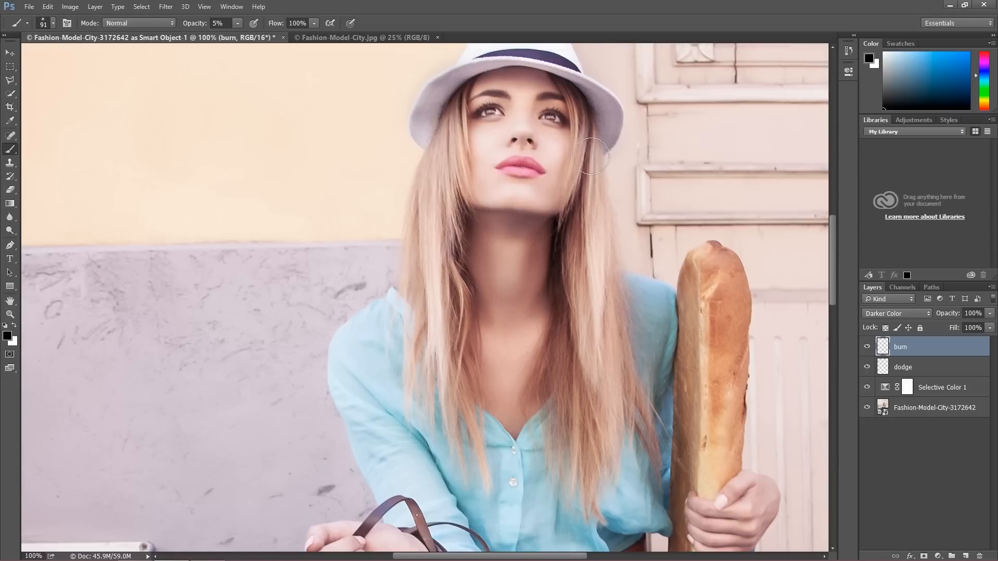
{"action": "scroll", "coordinate": [609, 281], "scroll_direction": "down", "scroll_amount": 4}
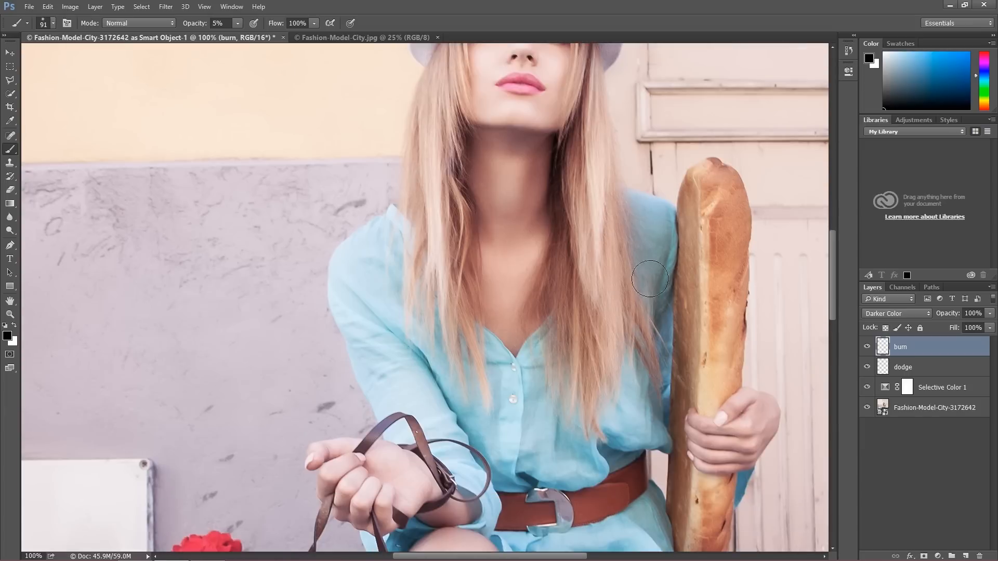
{"action": "scroll", "coordinate": [686, 400], "scroll_direction": "down", "scroll_amount": 3}
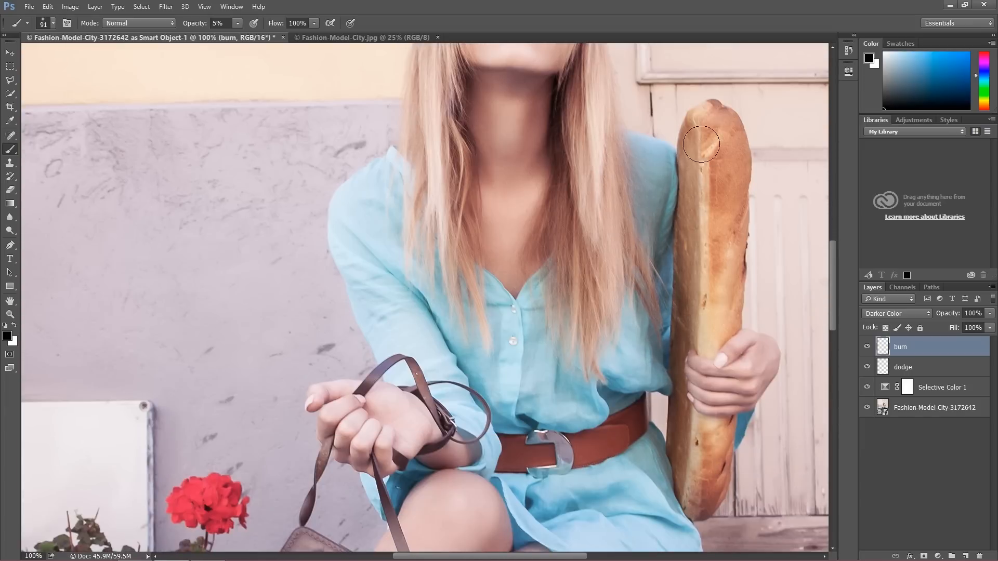
Darken the underside of the brown bag and the shadow folds of the sleeve above it.
{"action": "scroll", "coordinate": [617, 329], "scroll_direction": "down", "scroll_amount": 2}
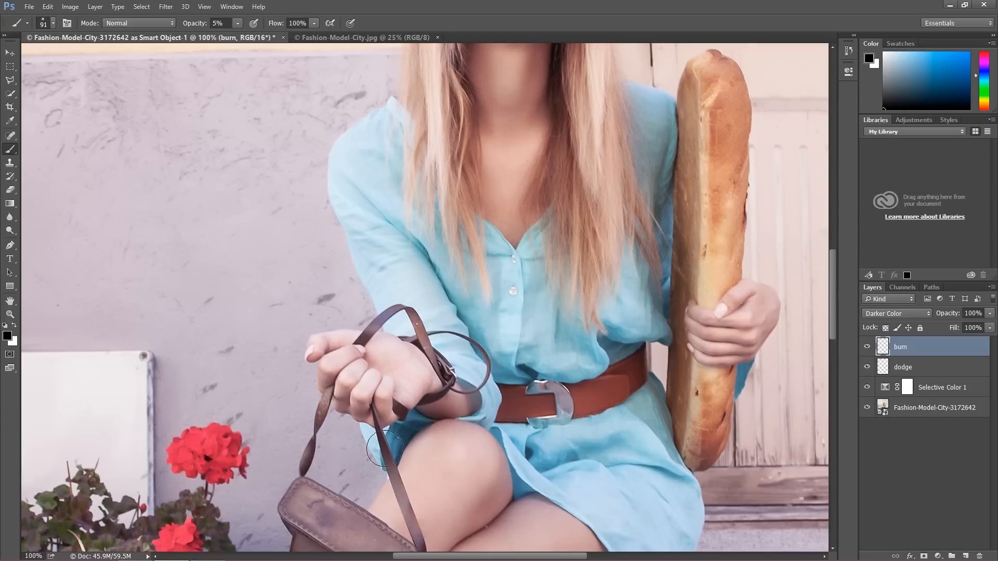
{"action": "scroll", "coordinate": [387, 468], "scroll_direction": "down", "scroll_amount": 3}
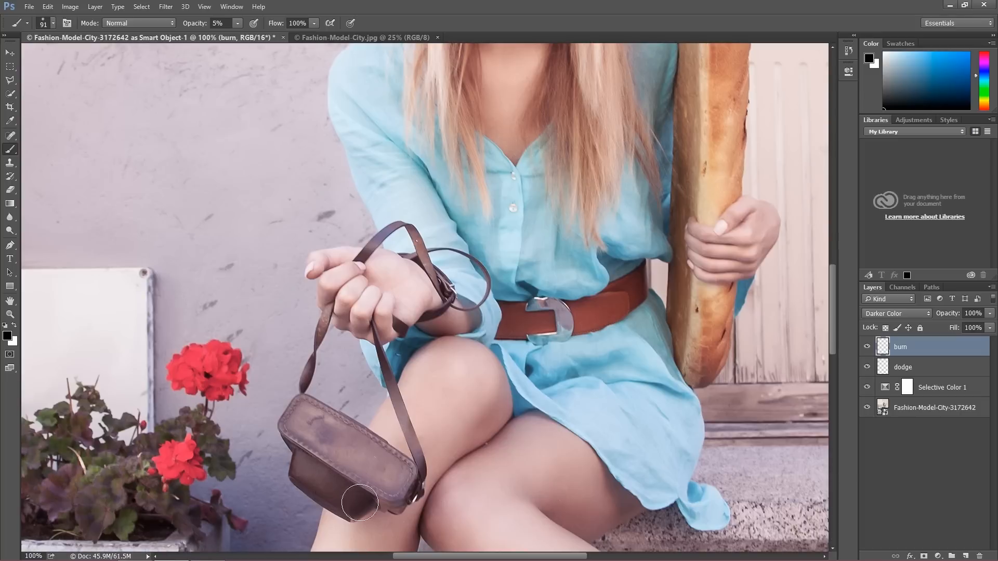
{"action": "scroll", "coordinate": [442, 372], "scroll_direction": "up", "scroll_amount": 2}
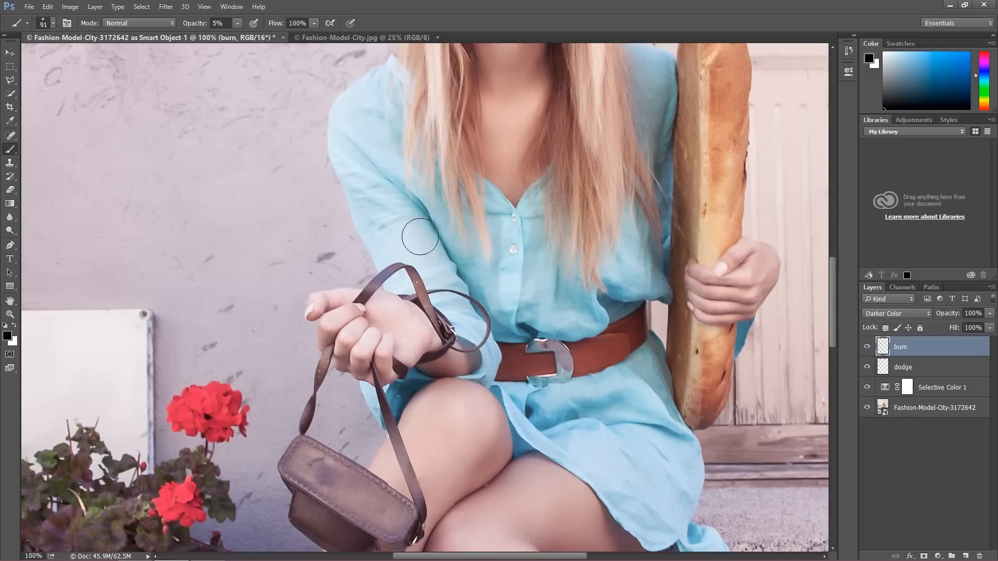
Burn the shadow where the crossed legs meet, from below the upper knee down to the bag.
{"action": "scroll", "coordinate": [518, 393], "scroll_direction": "down", "scroll_amount": 6}
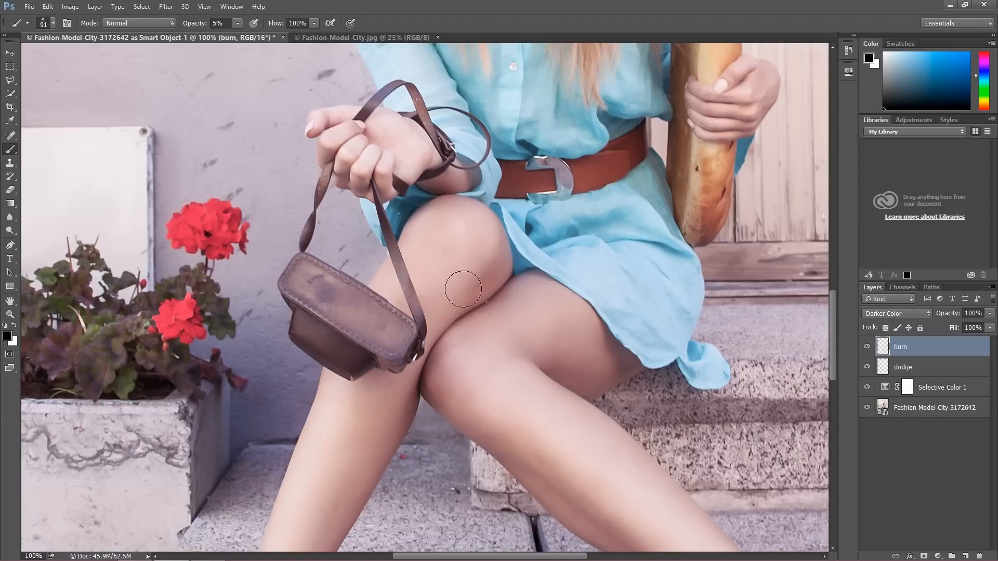
{"action": "scroll", "coordinate": [478, 281], "scroll_direction": "down", "scroll_amount": 2}
{"action": "left_click_drag", "start_coordinate": [501, 224], "coordinate": [449, 277]}
{"action": "left_click_drag", "start_coordinate": [510, 228], "coordinate": [463, 272]}
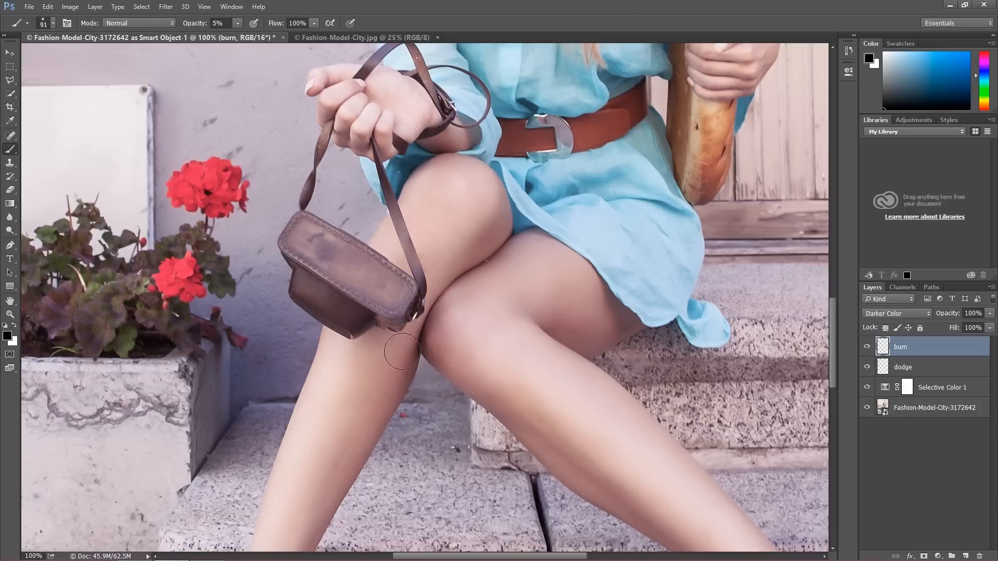
{"action": "scroll", "coordinate": [406, 343], "scroll_direction": "down", "scroll_amount": 3}
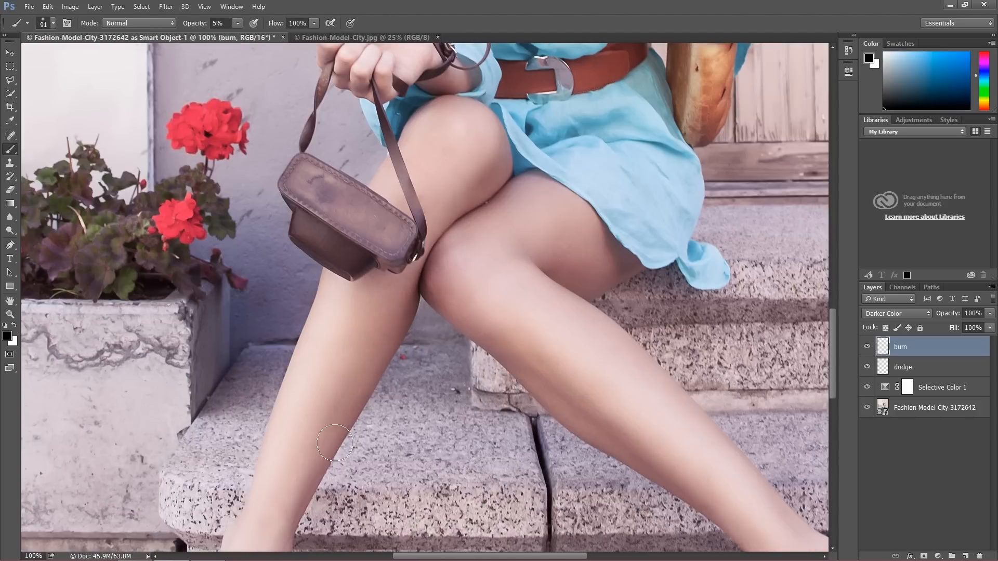
Darken the shaded edges of both shins down to the ankles and the thigh under the dress hem.
{"action": "scroll", "coordinate": [366, 337], "scroll_direction": "down", "scroll_amount": 5}
{"action": "mouse_move", "coordinate": [367, 292]}
{"action": "left_mouse_down"}
{"action": "mouse_move", "coordinate": [310, 371]}
{"action": "mouse_move", "coordinate": [253, 515]}
{"action": "left_mouse_up"}
{"action": "mouse_move", "coordinate": [479, 228]}
{"action": "left_mouse_down"}
{"action": "mouse_move", "coordinate": [452, 196]}
{"action": "mouse_move", "coordinate": [484, 245]}
{"action": "mouse_move", "coordinate": [658, 372]}
{"action": "mouse_move", "coordinate": [780, 497]}
{"action": "left_mouse_up"}
{"action": "scroll", "coordinate": [769, 468], "scroll_direction": "down", "scroll_amount": 3}
{"action": "scroll", "coordinate": [758, 447], "scroll_direction": "up", "scroll_amount": 1}
{"action": "mouse_move", "coordinate": [527, 158]}
{"action": "left_mouse_down"}
{"action": "mouse_move", "coordinate": [541, 137]}
{"action": "mouse_move", "coordinate": [647, 119]}
{"action": "mouse_move", "coordinate": [557, 140]}
{"action": "left_mouse_up"}
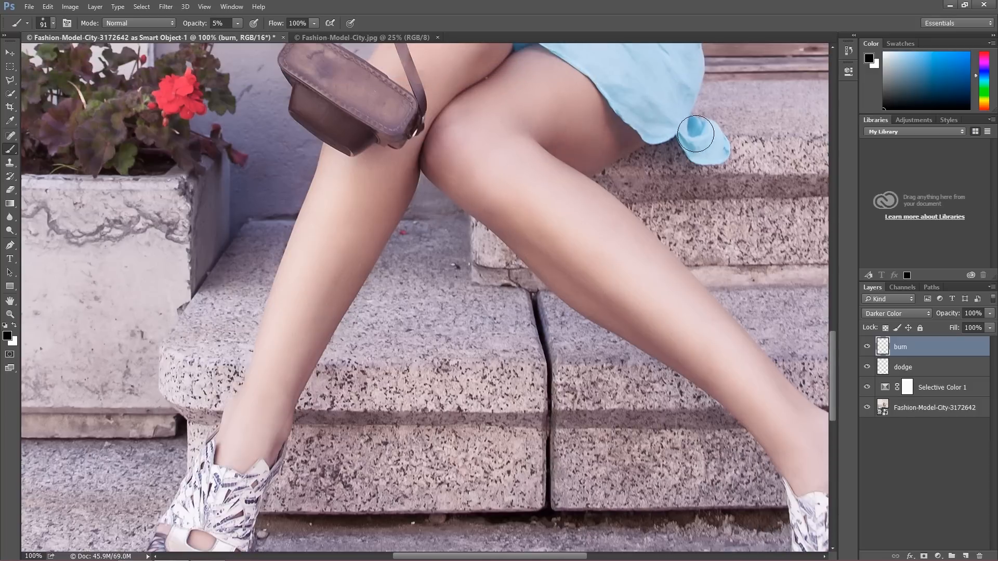
Burn the fold shadows of the blue dress from the hem past the belt up to the neckline.
{"action": "scroll", "coordinate": [694, 135], "scroll_direction": "up", "scroll_amount": 1}
{"action": "scroll", "coordinate": [680, 151], "scroll_direction": "up", "scroll_amount": 1}
{"action": "scroll", "coordinate": [680, 150], "scroll_direction": "up", "scroll_amount": 8}
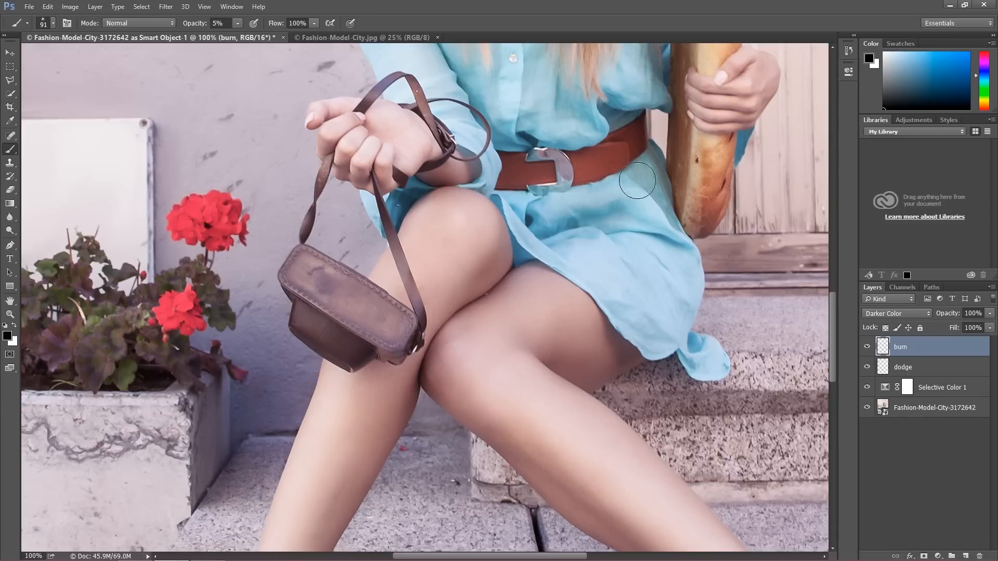
{"action": "scroll", "coordinate": [679, 263], "scroll_direction": "down", "scroll_amount": 2}
{"action": "scroll", "coordinate": [652, 261], "scroll_direction": "up", "scroll_amount": 3}
{"action": "scroll", "coordinate": [653, 262], "scroll_direction": "up", "scroll_amount": 2}
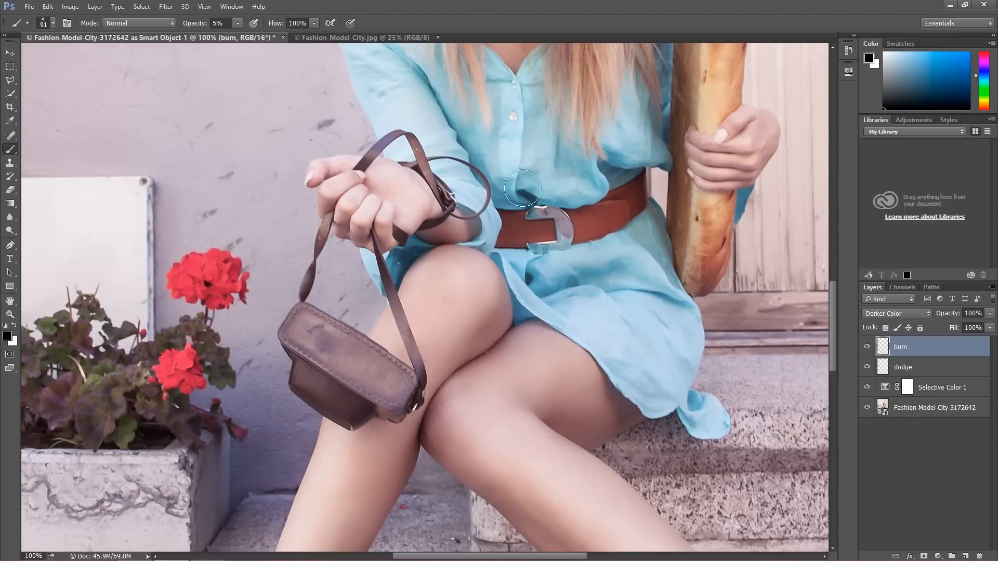
{"action": "scroll", "coordinate": [608, 219], "scroll_direction": "up", "scroll_amount": 2}
{"action": "scroll", "coordinate": [593, 223], "scroll_direction": "up", "scroll_amount": 4}
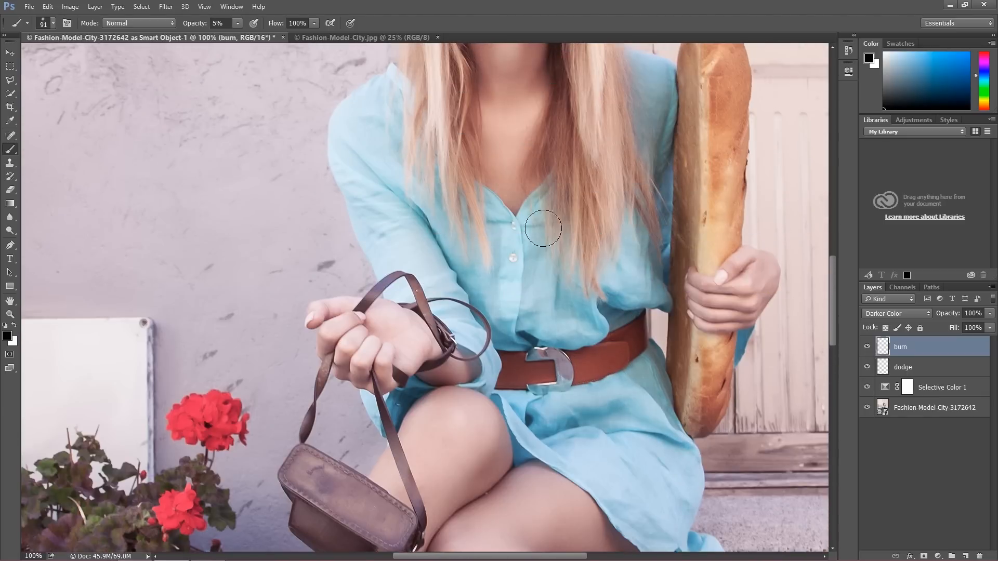
Enlarge the brush to 190 and darken the door behind the model.
{"action": "key", "text": "ctrl+minus"}
{"action": "key", "text": "ctrl+minus"}
{"action": "key", "text": "ctrl+minus"}
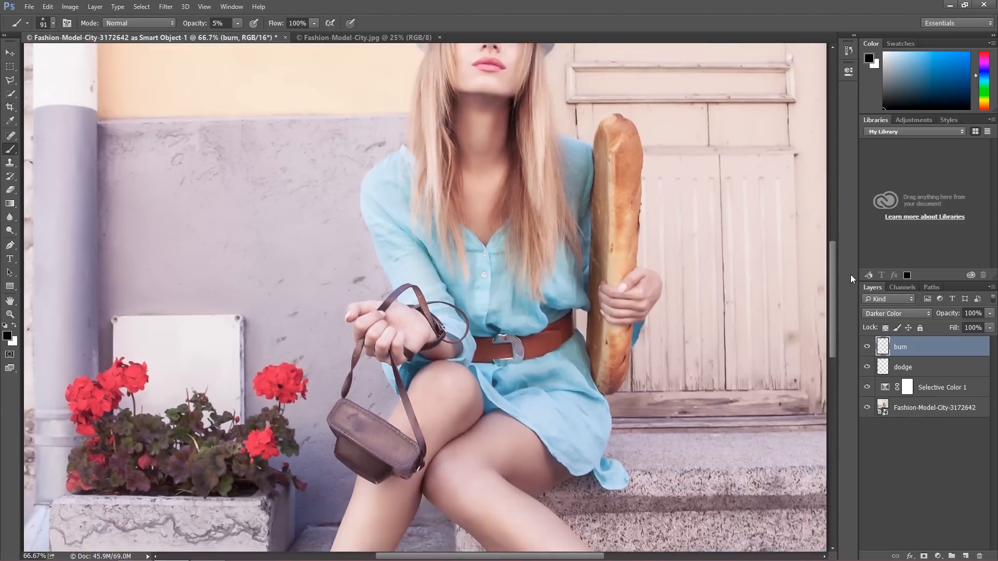
{"action": "key", "text": "ctrl+minus"}
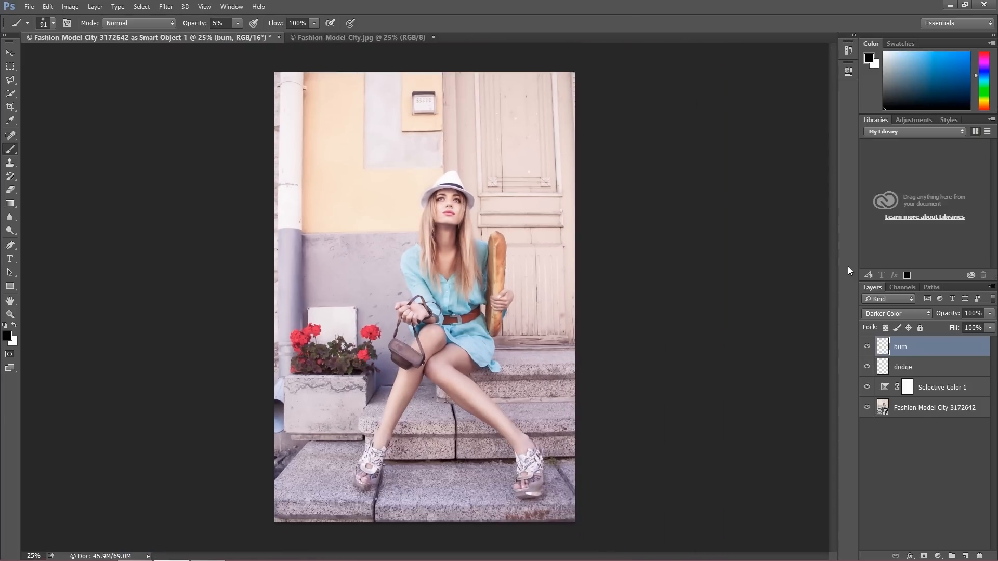
{"action": "left_click", "coordinate": [51, 25]}
{"action": "left_click_drag", "start_coordinate": [102, 56], "coordinate": [109, 57]}
{"action": "left_click", "coordinate": [485, 84]}
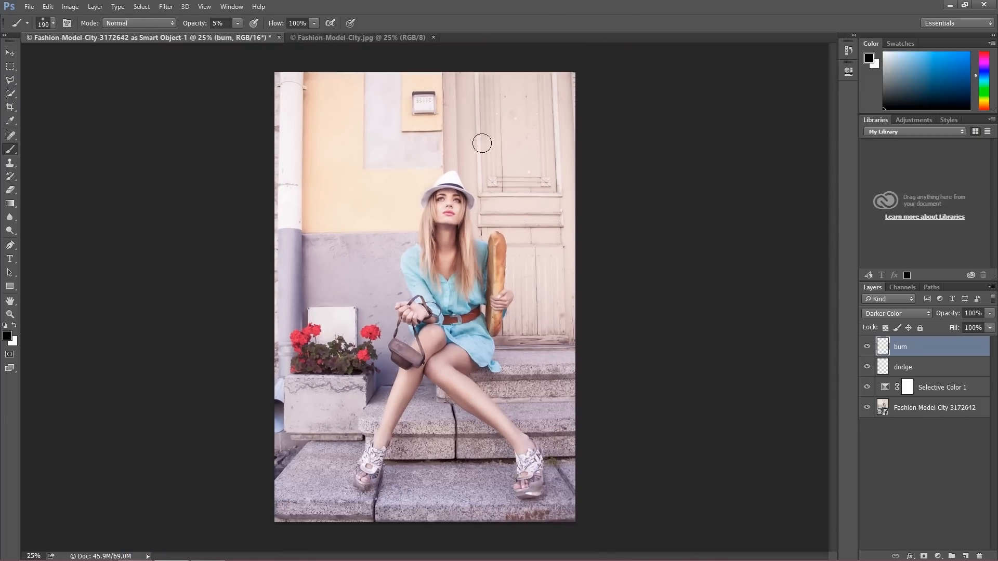
{"action": "left_click_drag", "start_coordinate": [540, 103], "coordinate": [546, 163]}
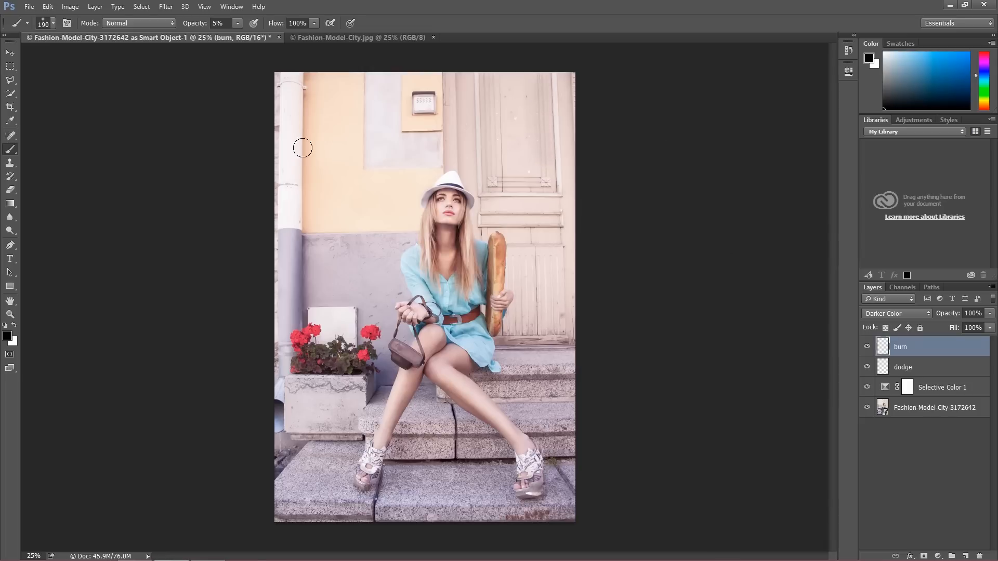
Burn the wall edge along the drainpipe, the red flowers and the corner of the flowerpot.
{"action": "left_click_drag", "start_coordinate": [311, 76], "coordinate": [303, 228]}
{"action": "left_click_drag", "start_coordinate": [303, 328], "coordinate": [303, 343]}
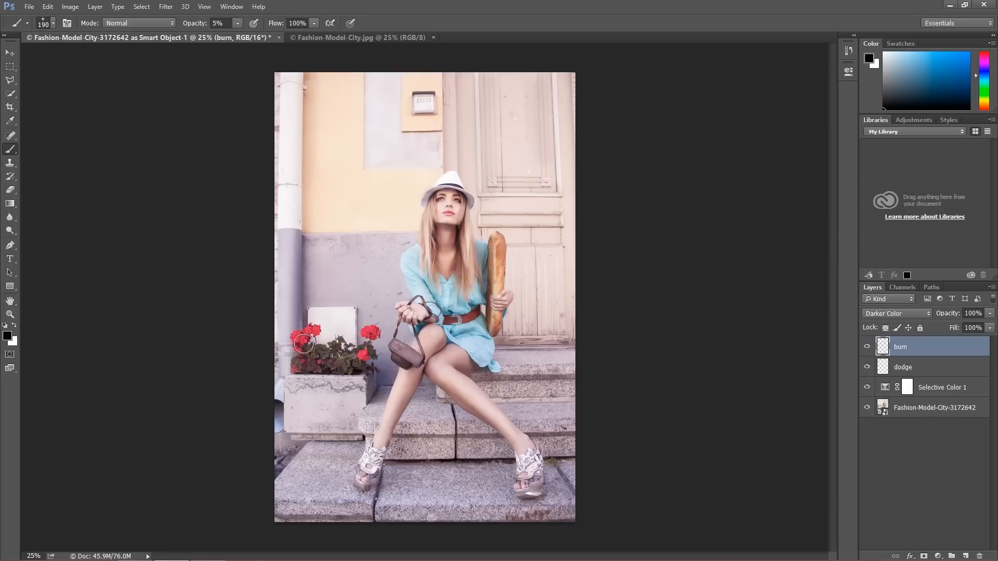
{"action": "left_click_drag", "start_coordinate": [375, 373], "coordinate": [368, 401]}
Group the burn and dodge layers and name the group dodge & burn.
{"action": "left_click", "coordinate": [914, 365], "text": "shift"}
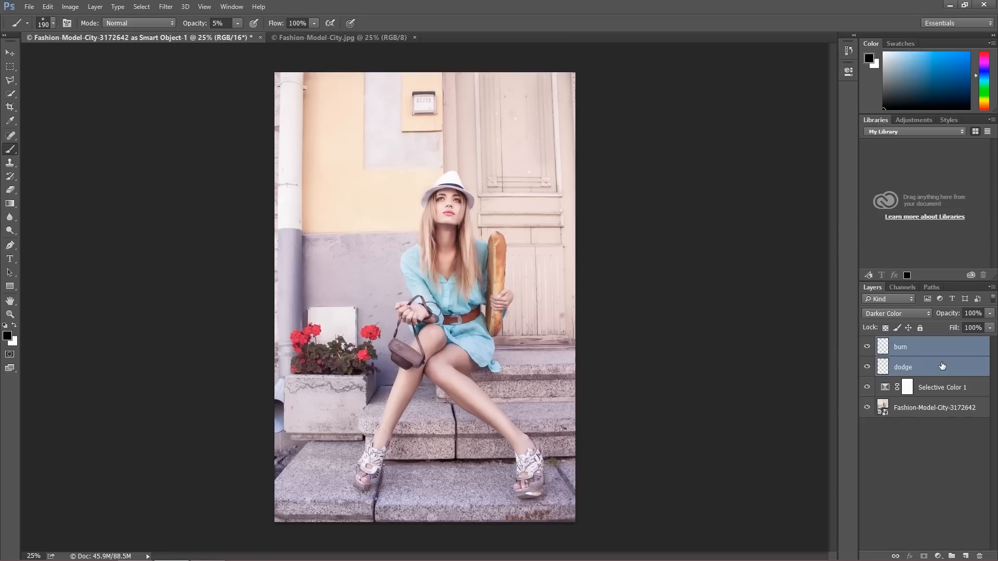
{"action": "key", "text": "ctrl+g"}
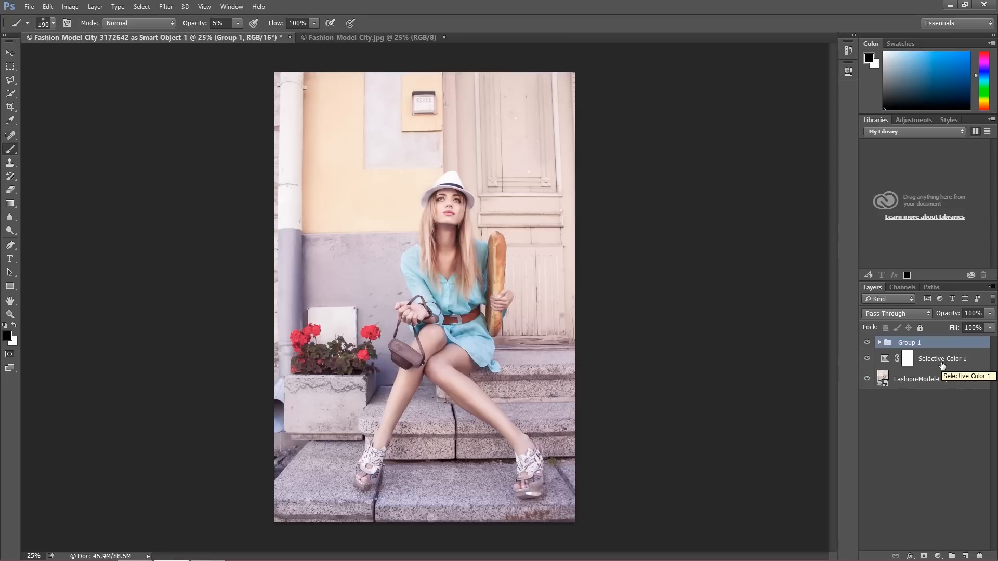
{"action": "double_click", "coordinate": [909, 343]}
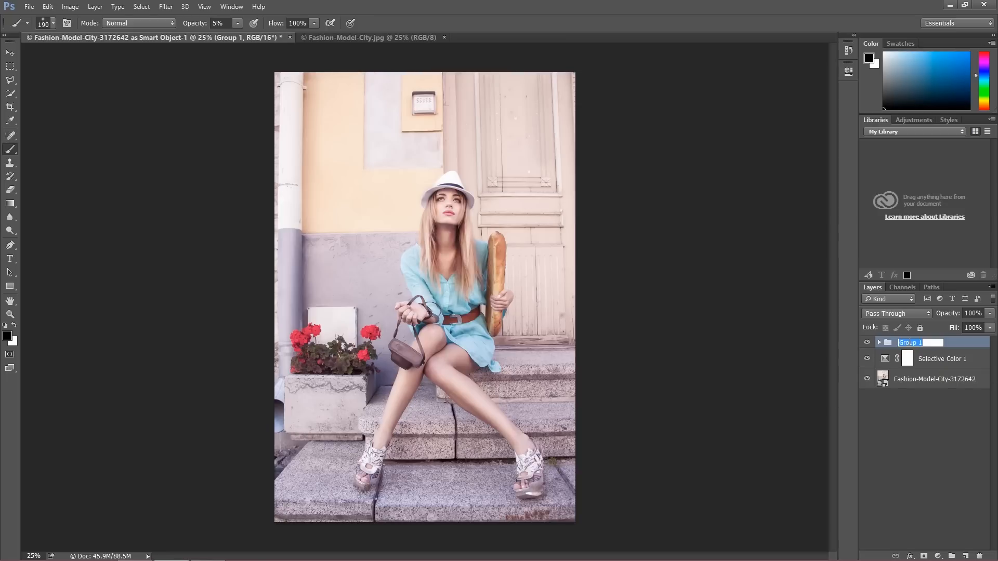
{"action": "type", "text": "dodge & burn"}
{"action": "key", "text": "Return"}
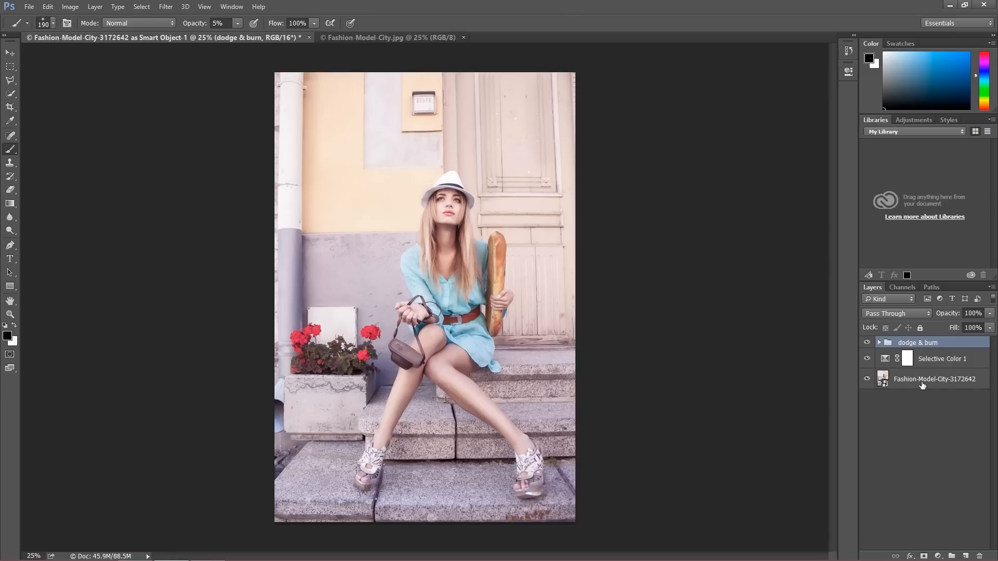
Compare the photo with and without the dodge & burn group, examining the model closely from hat to shoes.
{"action": "left_click", "coordinate": [864, 344]}
{"action": "left_click", "coordinate": [864, 344]}
{"action": "left_click", "coordinate": [864, 344]}
{"action": "key", "text": "ctrl+plus"}
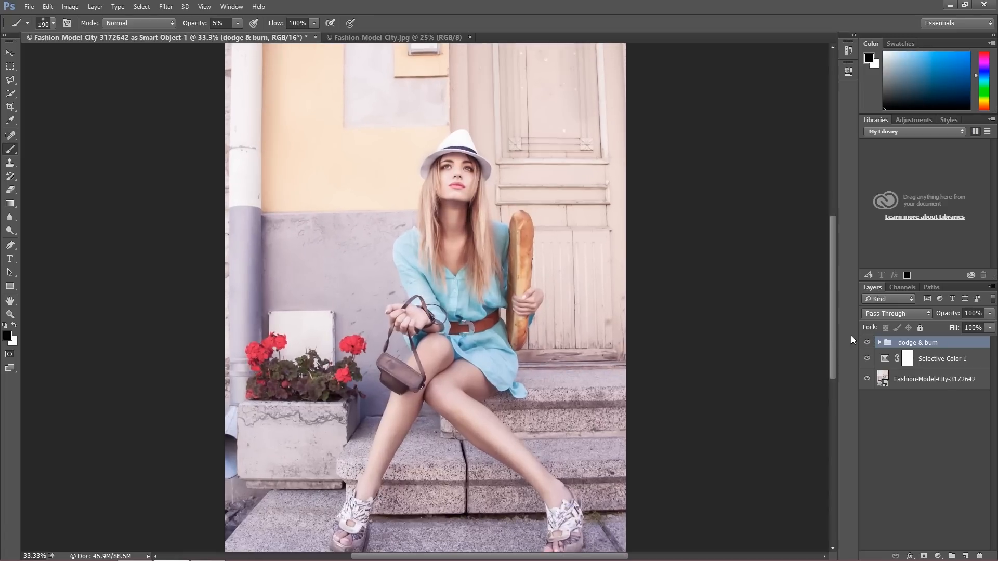
{"action": "left_click_drag", "start_coordinate": [836, 339], "coordinate": [836, 354]}
{"action": "left_click", "coordinate": [867, 343]}
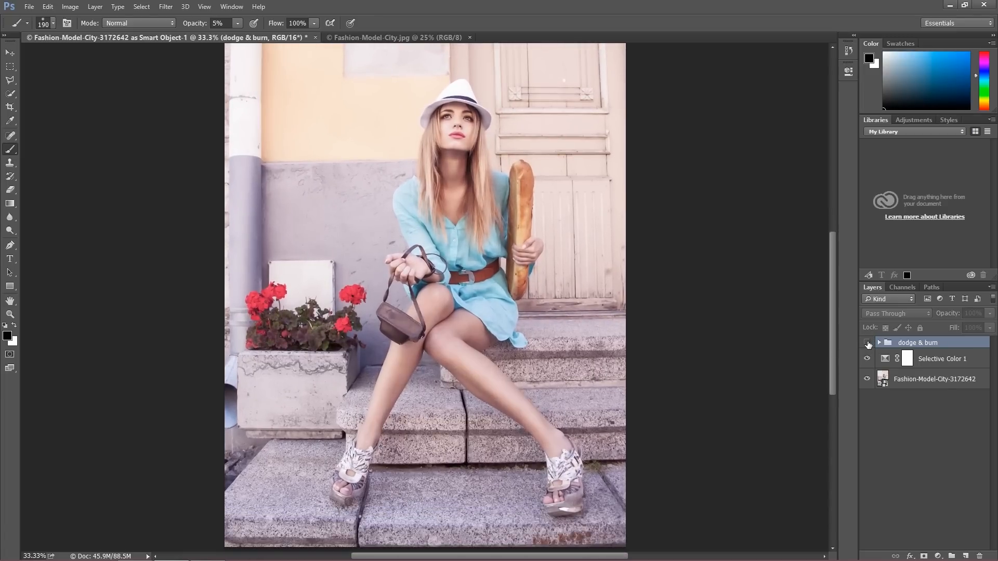
{"action": "left_click", "coordinate": [866, 343]}
{"action": "left_click", "coordinate": [867, 344]}
{"action": "left_click", "coordinate": [866, 344]}
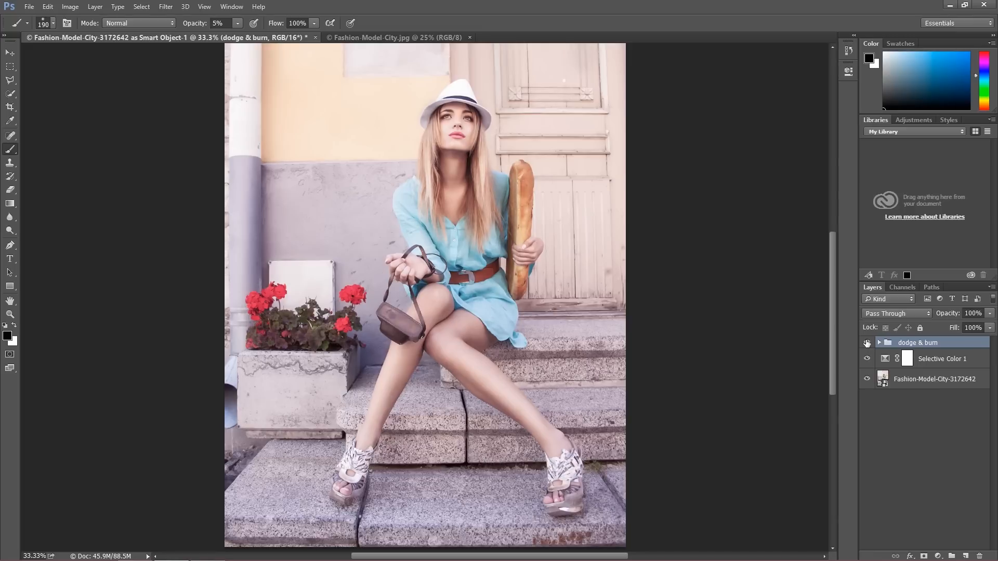
{"action": "key", "text": "ctrl+plus"}
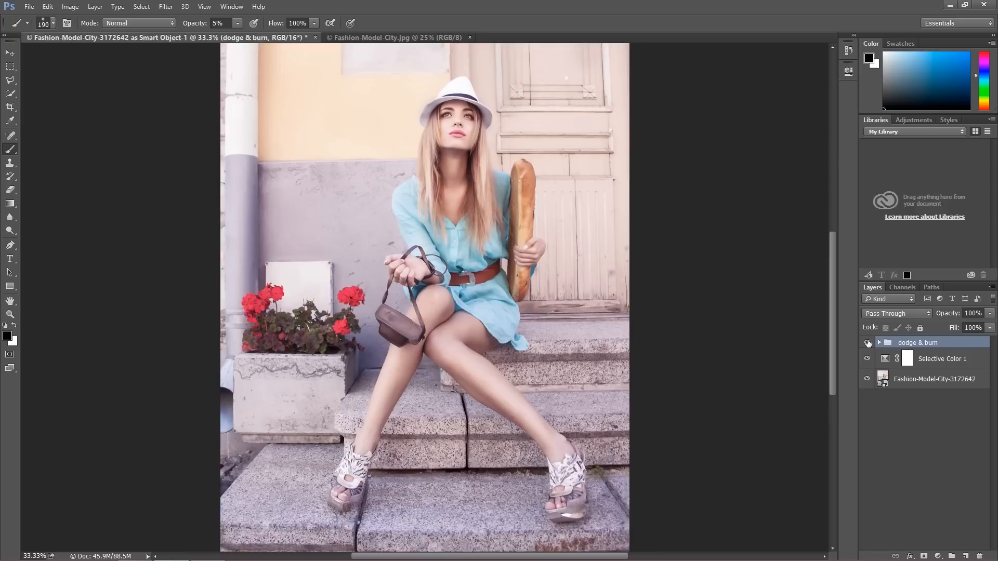
{"action": "scroll", "coordinate": [791, 331], "scroll_direction": "up", "scroll_amount": 2}
{"action": "scroll", "coordinate": [791, 331], "scroll_direction": "up", "scroll_amount": 1}
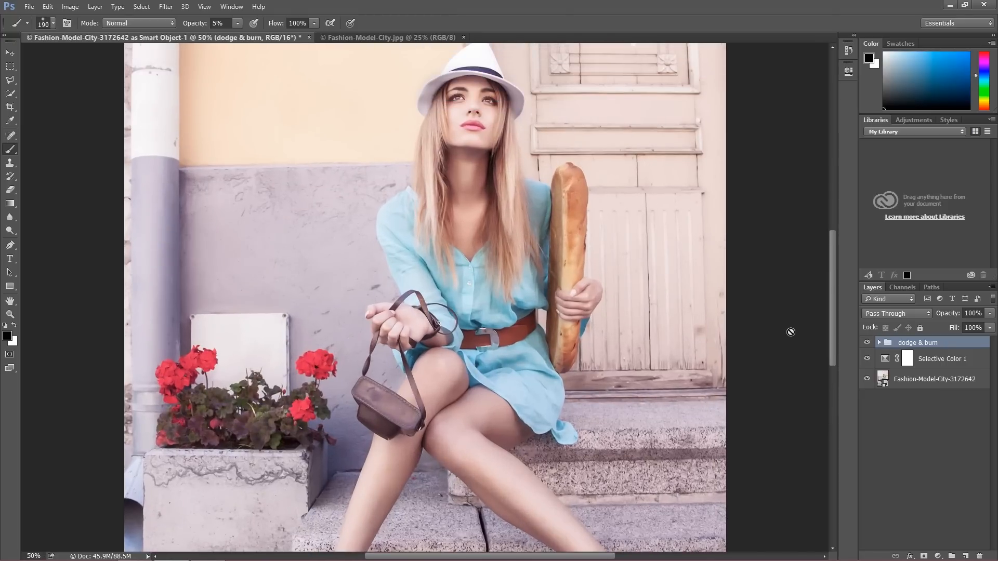
{"action": "scroll", "coordinate": [788, 332], "scroll_direction": "up", "scroll_amount": 2}
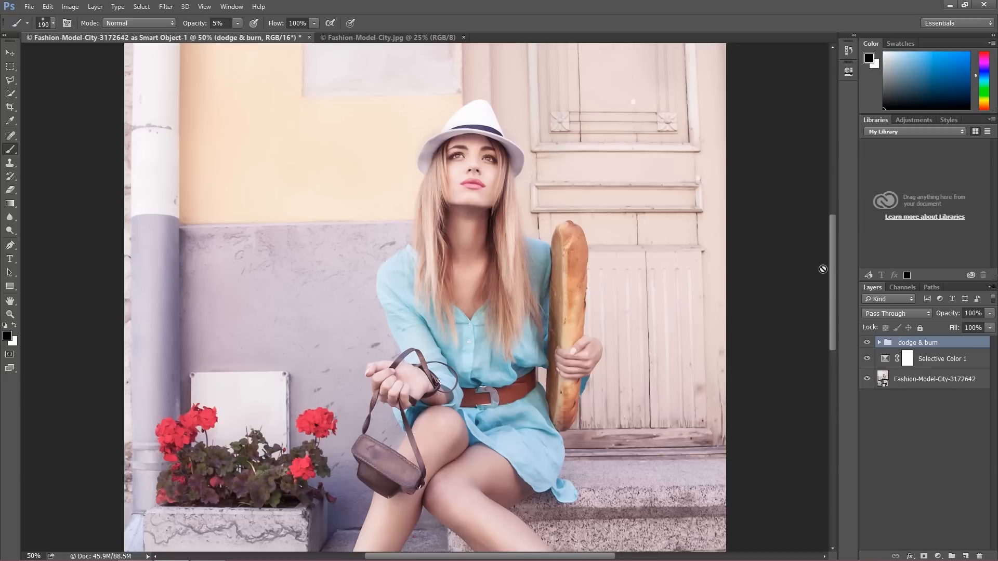
{"action": "left_click_drag", "start_coordinate": [832, 276], "coordinate": [831, 343]}
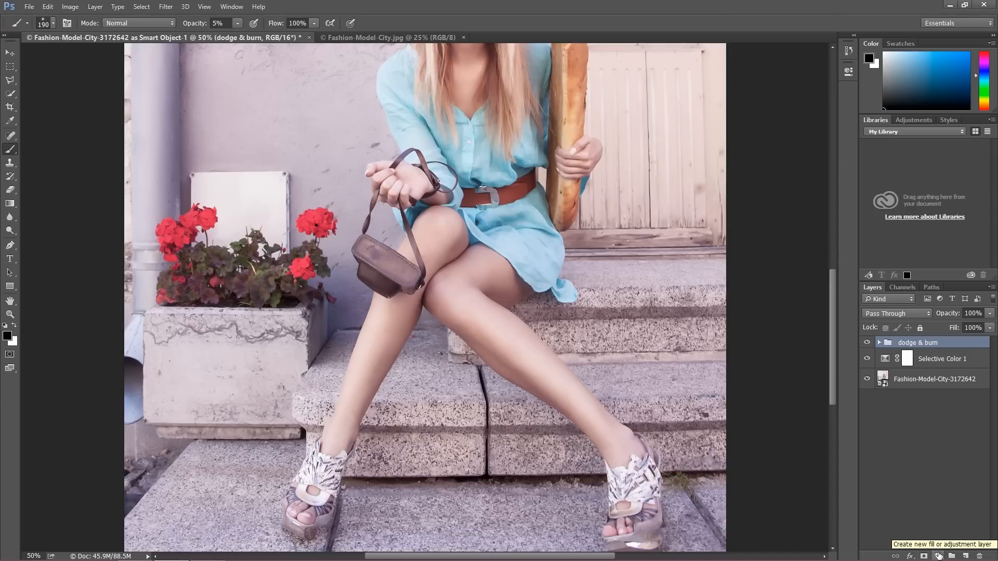
Add a Gradient Map adjustment layer above the dodge & burn group.
{"action": "key", "text": "ctrl+minus"}
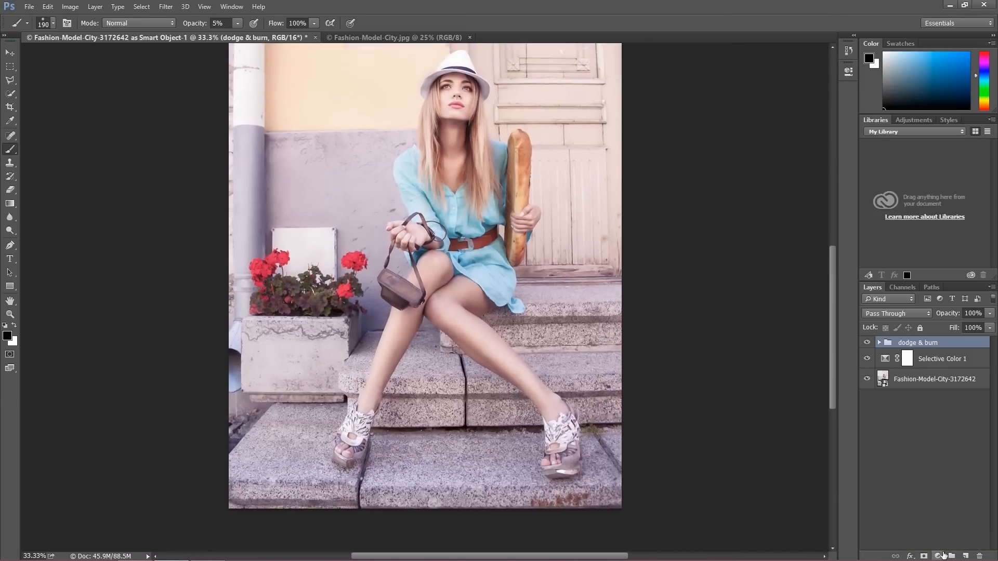
{"action": "key", "text": "ctrl+minus"}
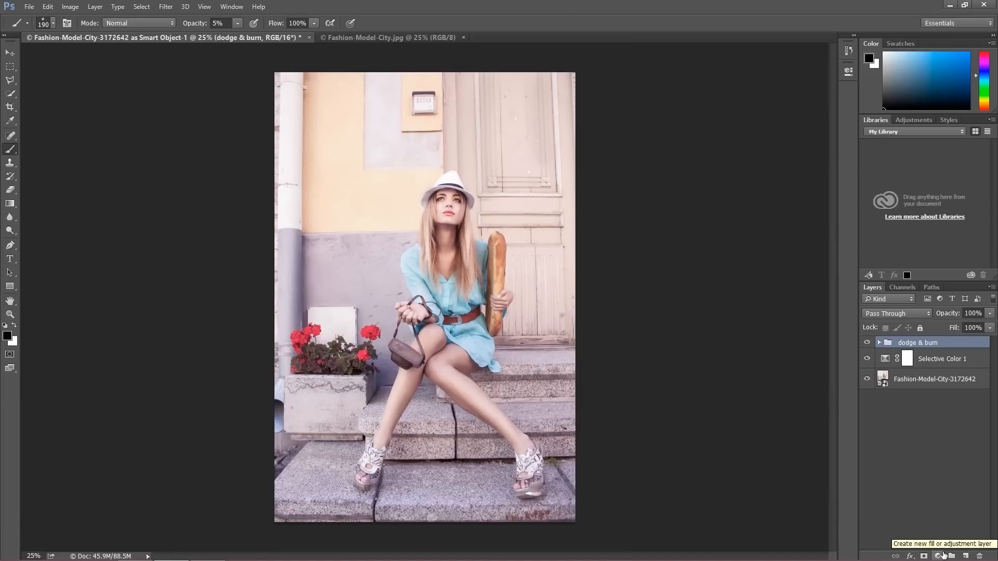
{"action": "left_click", "coordinate": [940, 556]}
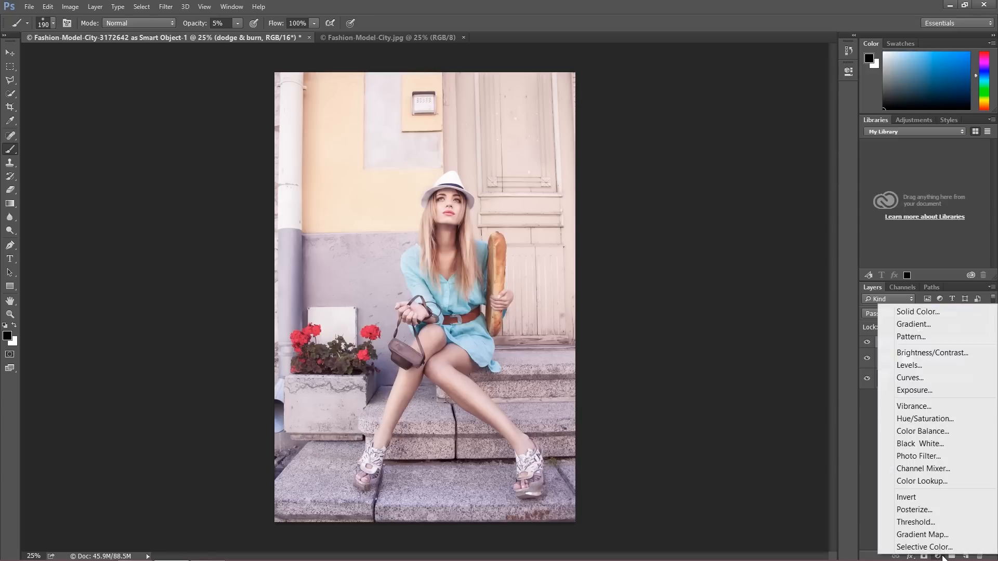
{"action": "left_click", "coordinate": [922, 535]}
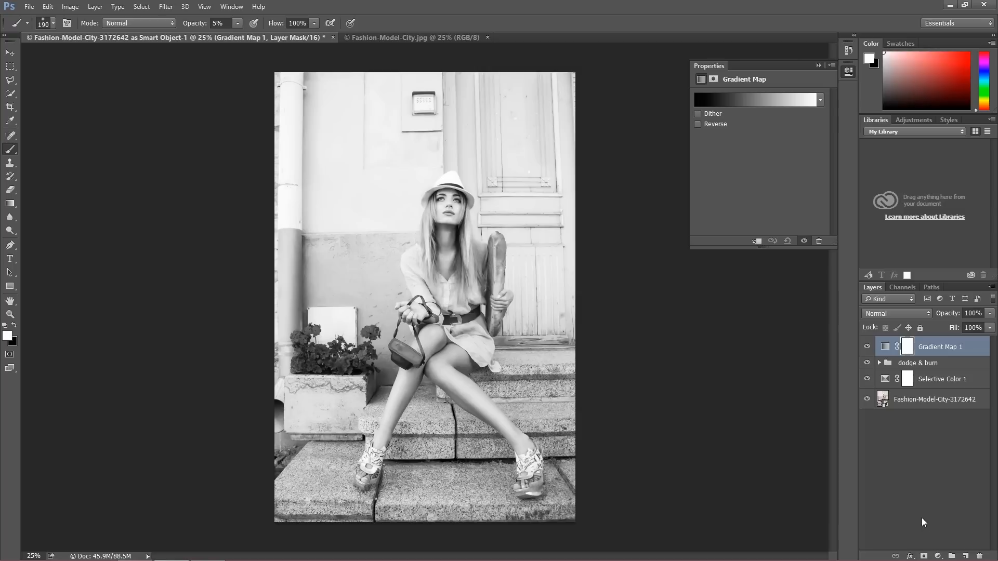
Set the dark colour stop of the gradient map to navy blue 21344b.
{"action": "left_click", "coordinate": [717, 101]}
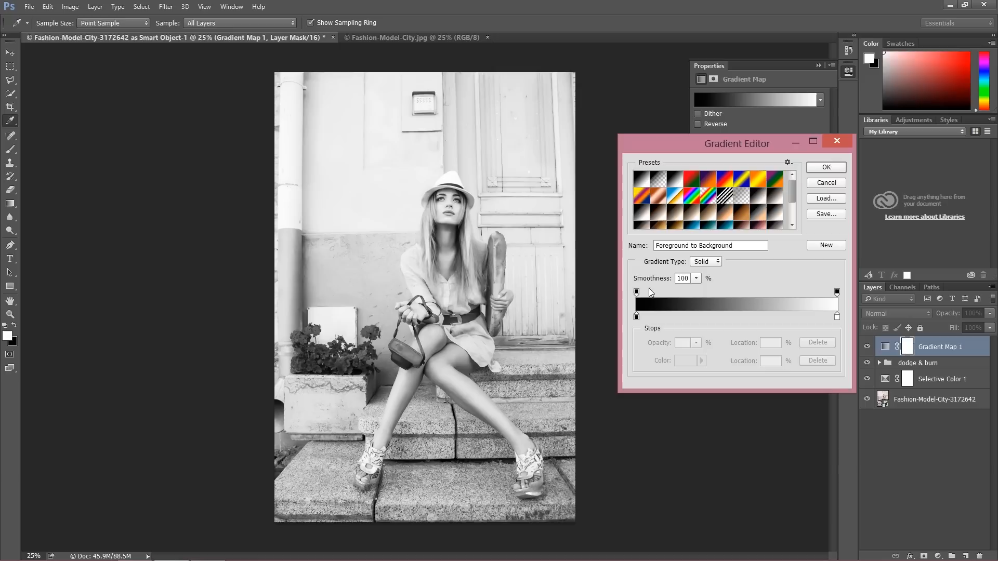
{"action": "left_click", "coordinate": [636, 316]}
{"action": "left_click", "coordinate": [681, 362]}
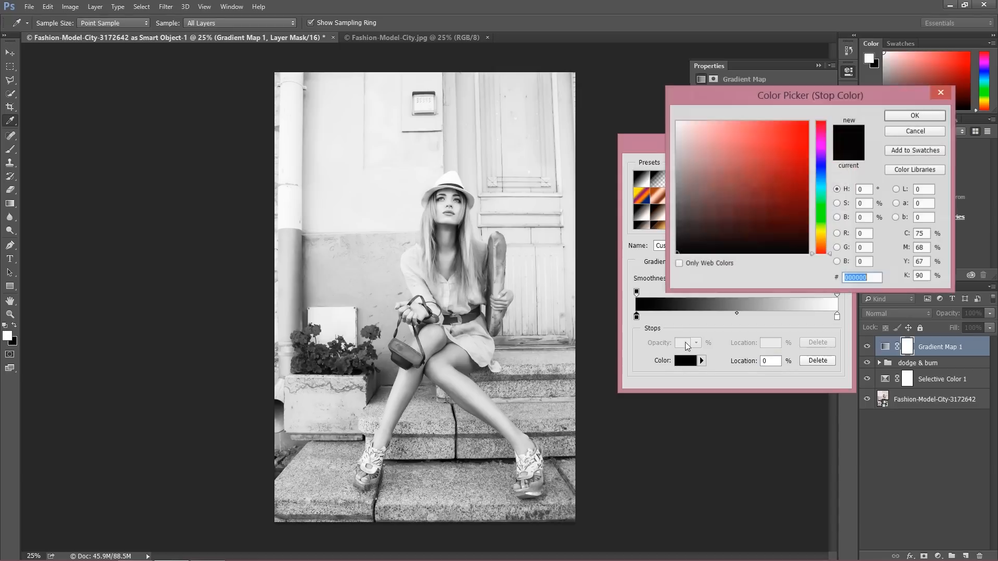
{"action": "left_click", "coordinate": [703, 206]}
{"action": "left_click_drag", "start_coordinate": [831, 235], "coordinate": [815, 178]}
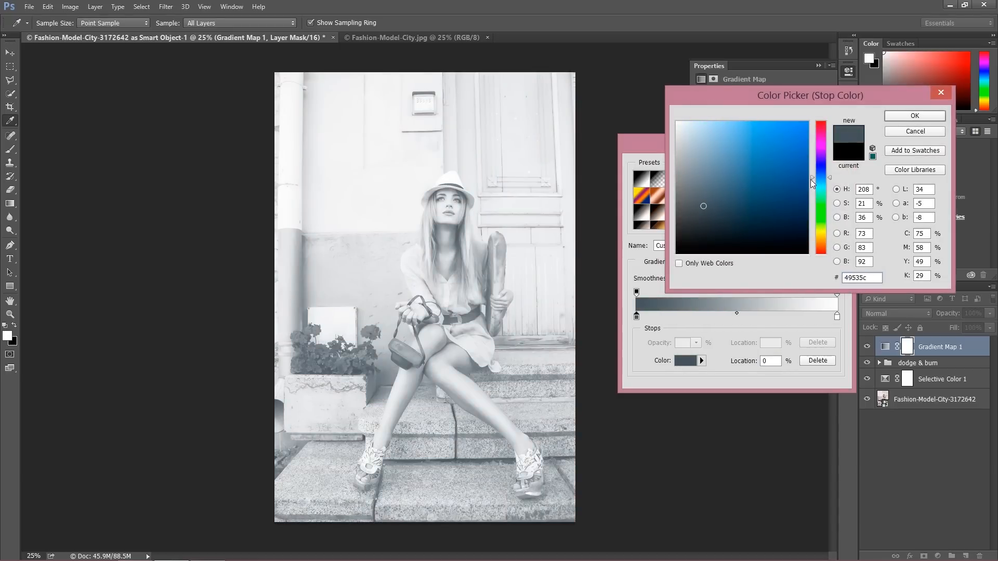
{"action": "left_click", "coordinate": [726, 213]}
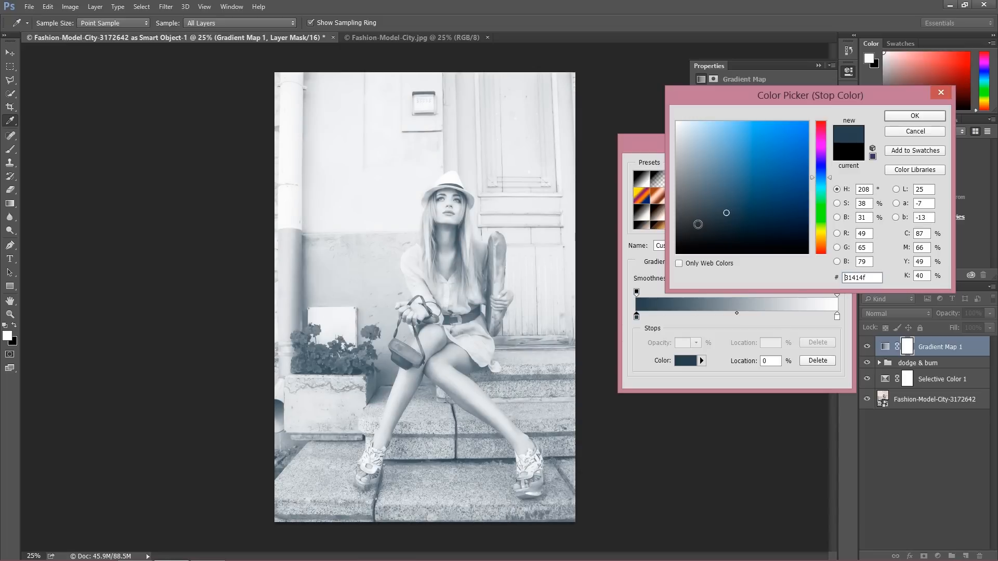
{"action": "left_click_drag", "start_coordinate": [733, 208], "coordinate": [741, 208]}
{"action": "left_click_drag", "start_coordinate": [819, 176], "coordinate": [821, 176]}
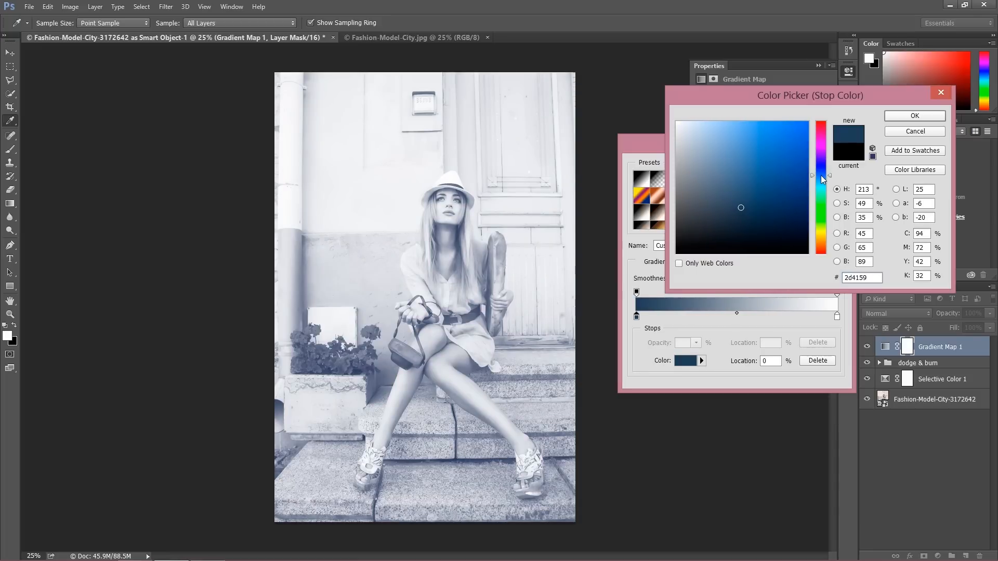
{"action": "left_click", "coordinate": [750, 215]}
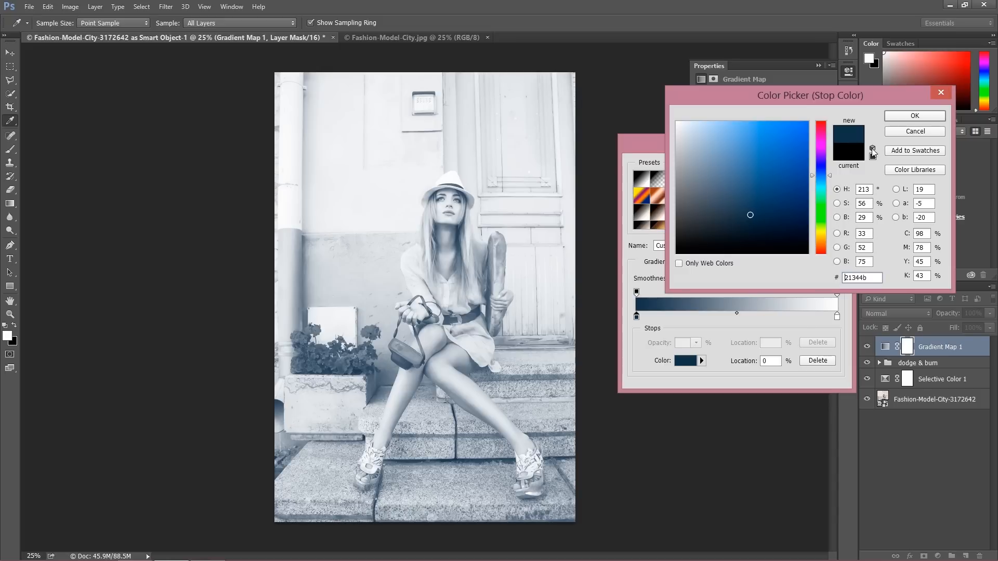
{"action": "left_click", "coordinate": [913, 116]}
Set the gradient map's light colour stop to a muted beige with a hue of 45° and apply the gradient.
{"action": "left_click", "coordinate": [837, 317]}
{"action": "left_click", "coordinate": [685, 361]}
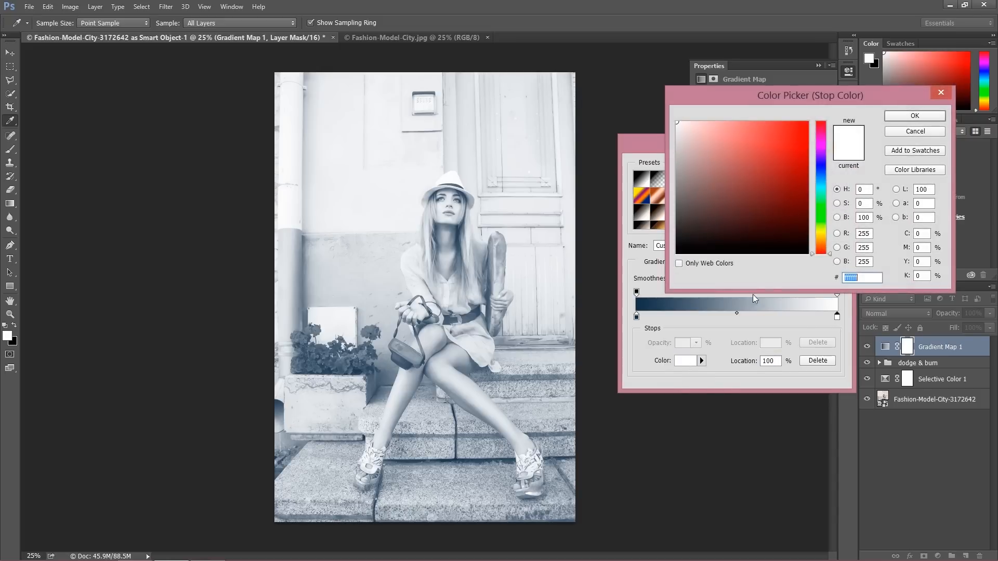
{"action": "left_click", "coordinate": [823, 236]}
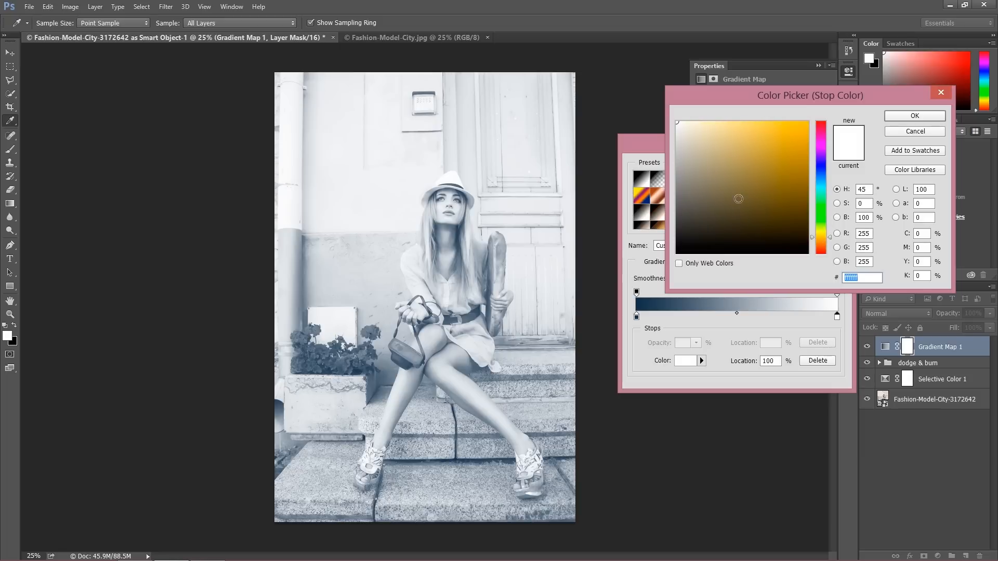
{"action": "left_click", "coordinate": [736, 169]}
{"action": "left_click", "coordinate": [715, 147]}
{"action": "left_click", "coordinate": [709, 133]}
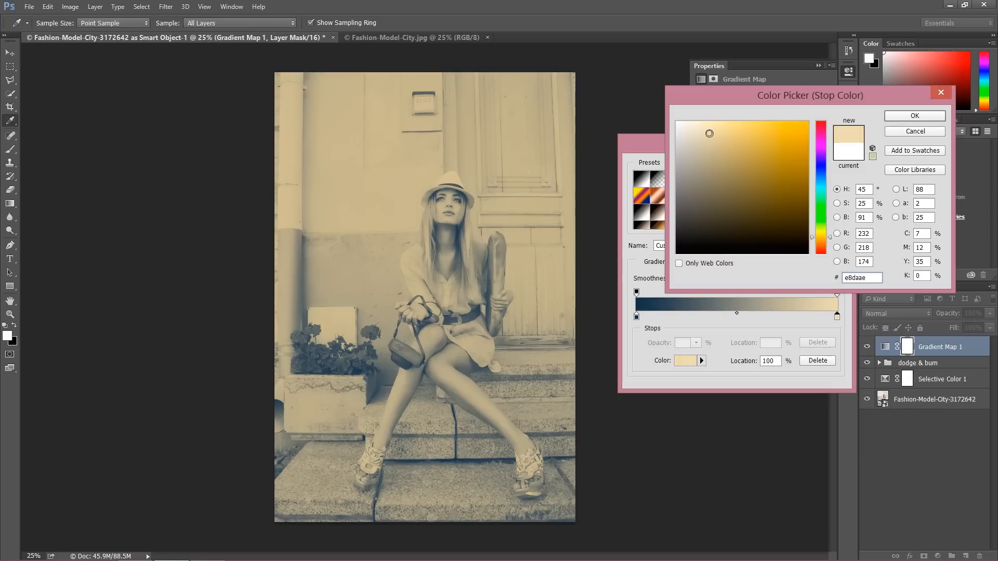
{"action": "left_click", "coordinate": [708, 151]}
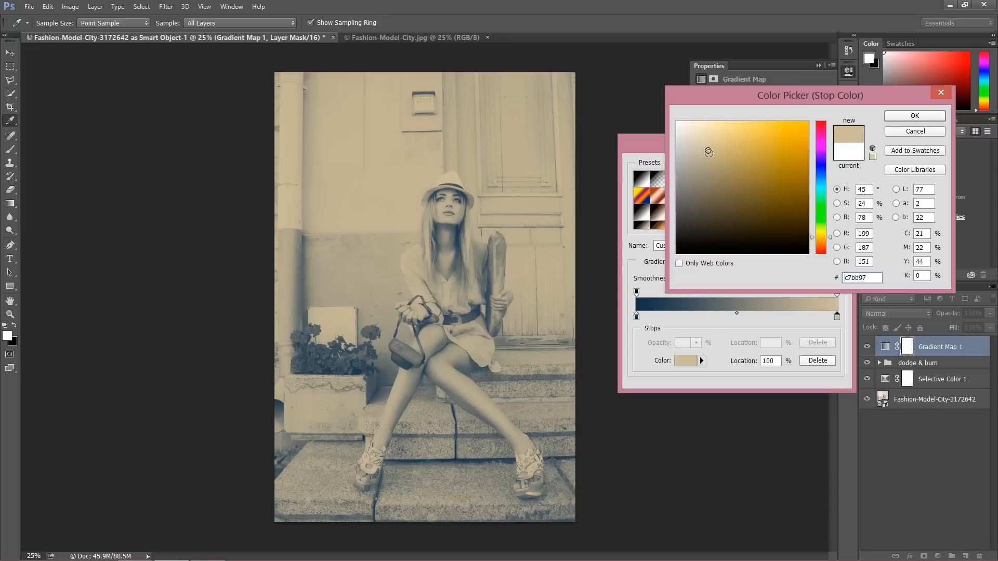
{"action": "left_click", "coordinate": [701, 167]}
{"action": "left_click", "coordinate": [703, 169]}
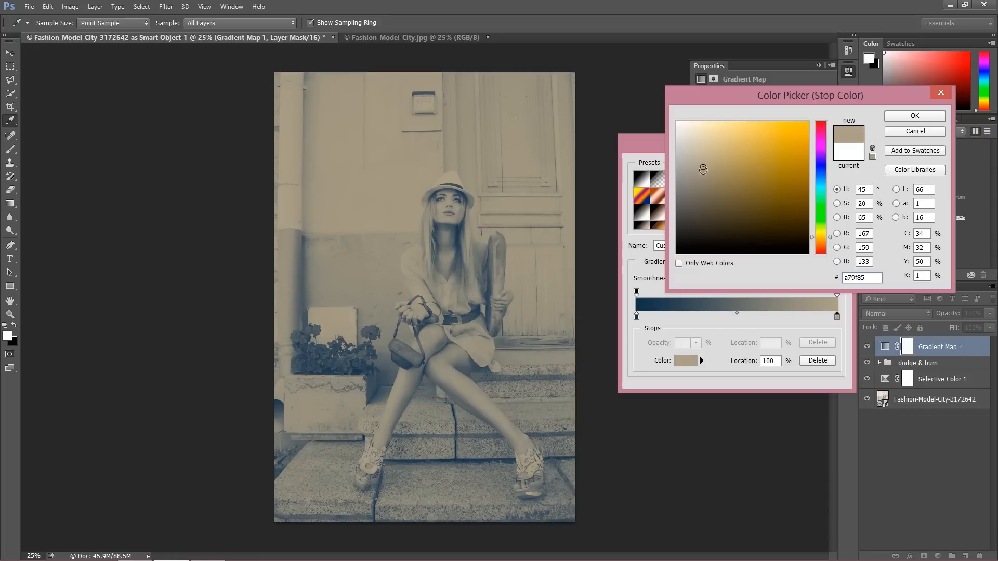
{"action": "mouse_move", "coordinate": [703, 170]}
{"action": "left_mouse_down"}
{"action": "mouse_move", "coordinate": [712, 170]}
{"action": "mouse_move", "coordinate": [703, 164]}
{"action": "left_mouse_up"}
{"action": "left_click", "coordinate": [892, 120]}
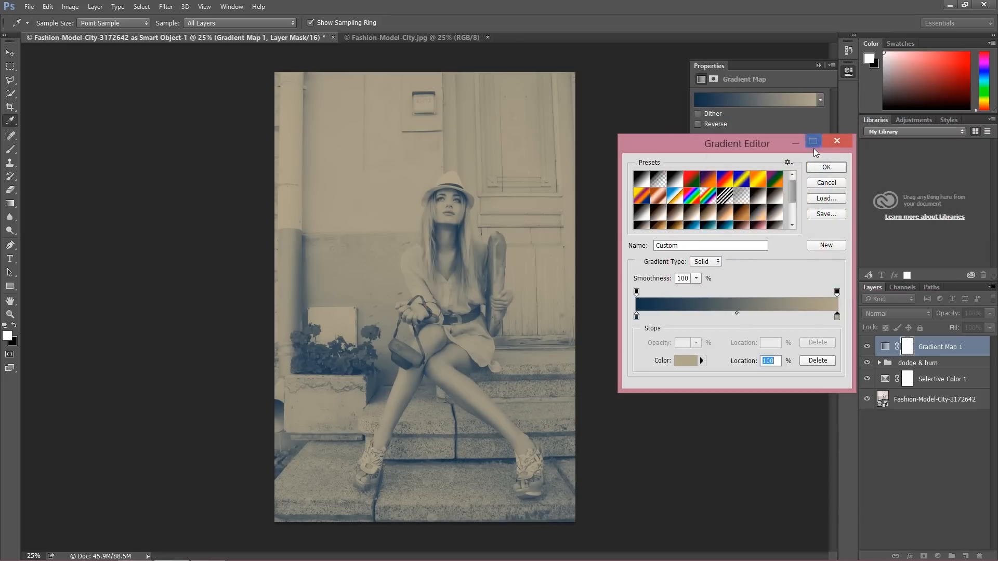
{"action": "left_click", "coordinate": [822, 164]}
{"action": "key", "text": "b"}
{"action": "left_click", "coordinate": [818, 66]}
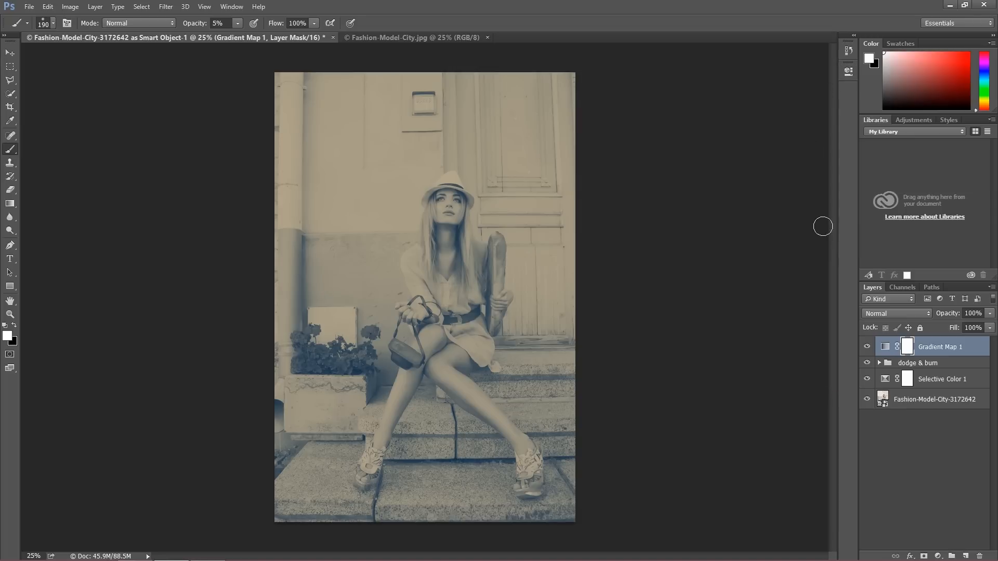
Set the Gradient Map layer's opacity to 30% and compare the photo with and without it.
{"action": "left_click", "coordinate": [968, 313]}
{"action": "type", "text": "30"}
{"action": "key", "text": "Return"}
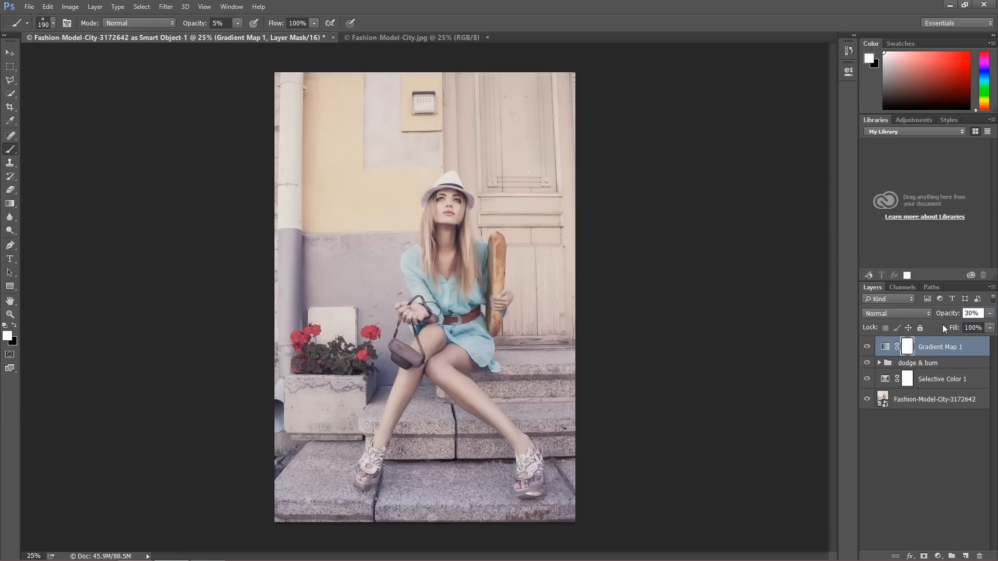
{"action": "left_click", "coordinate": [866, 347]}
{"action": "left_click", "coordinate": [866, 348]}
{"action": "left_click", "coordinate": [867, 348]}
{"action": "left_click", "coordinate": [866, 348]}
{"action": "left_click", "coordinate": [866, 349]}
{"action": "left_click", "coordinate": [867, 348]}
Switch the Gradient Map layer's blend mode to Color and check its before-and-after effect on the photo.
{"action": "left_click", "coordinate": [880, 313]}
{"action": "left_click", "coordinate": [878, 295]}
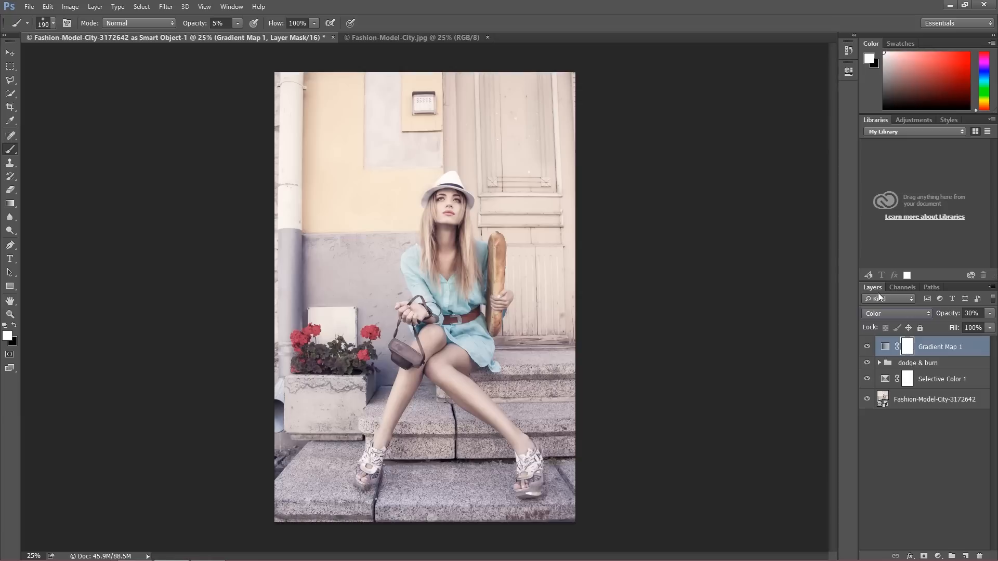
{"action": "left_click", "coordinate": [868, 347]}
{"action": "left_click", "coordinate": [867, 347]}
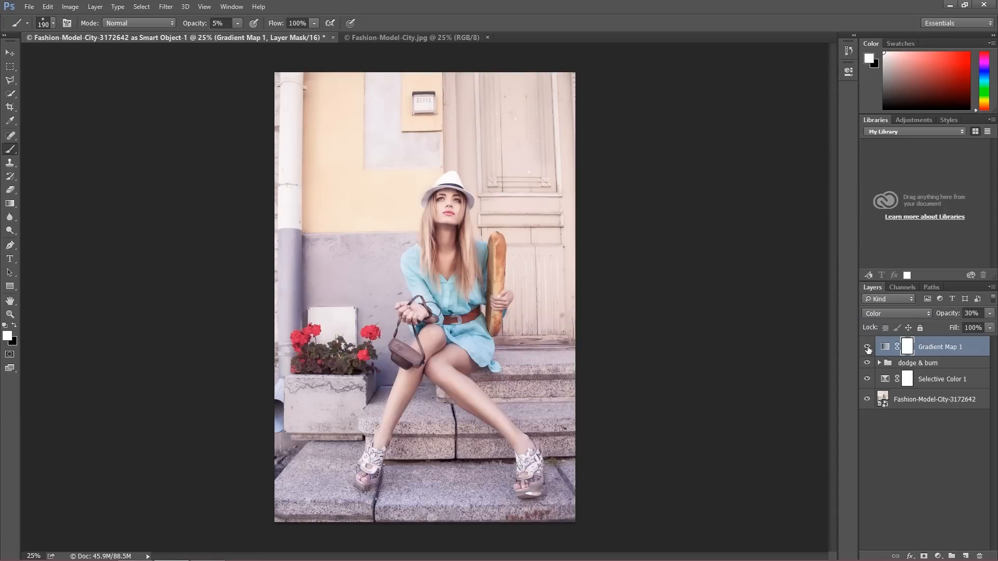
{"action": "left_click", "coordinate": [893, 315]}
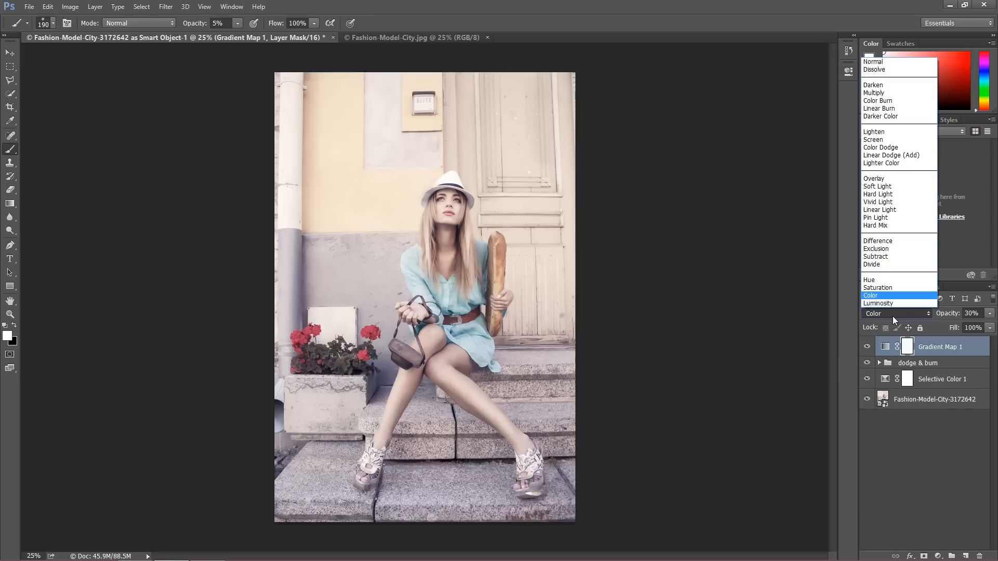
{"action": "left_click", "coordinate": [892, 316]}
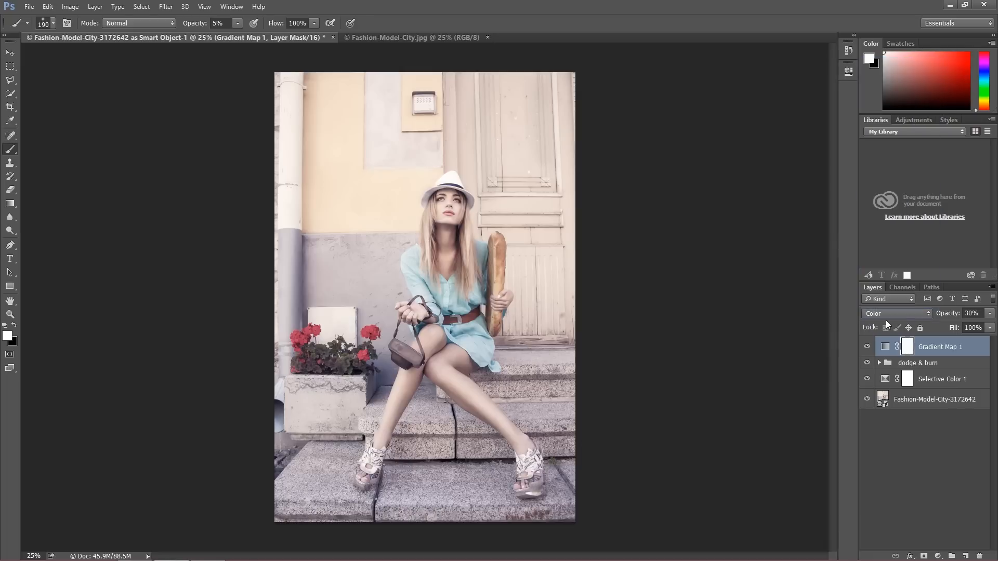
{"action": "left_click", "coordinate": [868, 347]}
{"action": "left_click", "coordinate": [867, 348]}
Add a Curves layer with a gentle S-curve, slightly lowering the shadows and raising the highlights, and compare before and after.
{"action": "left_click", "coordinate": [938, 555]}
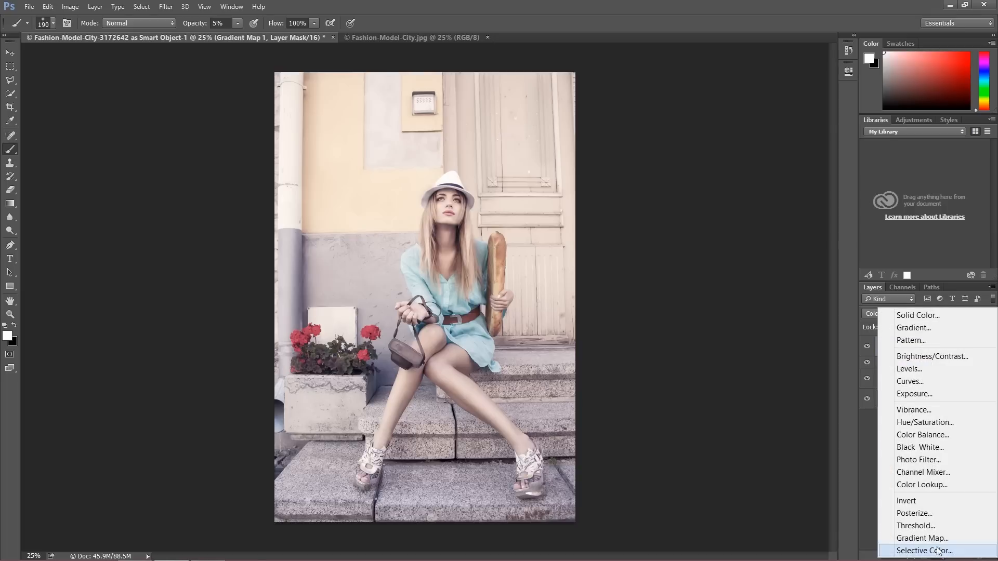
{"action": "left_click", "coordinate": [910, 381]}
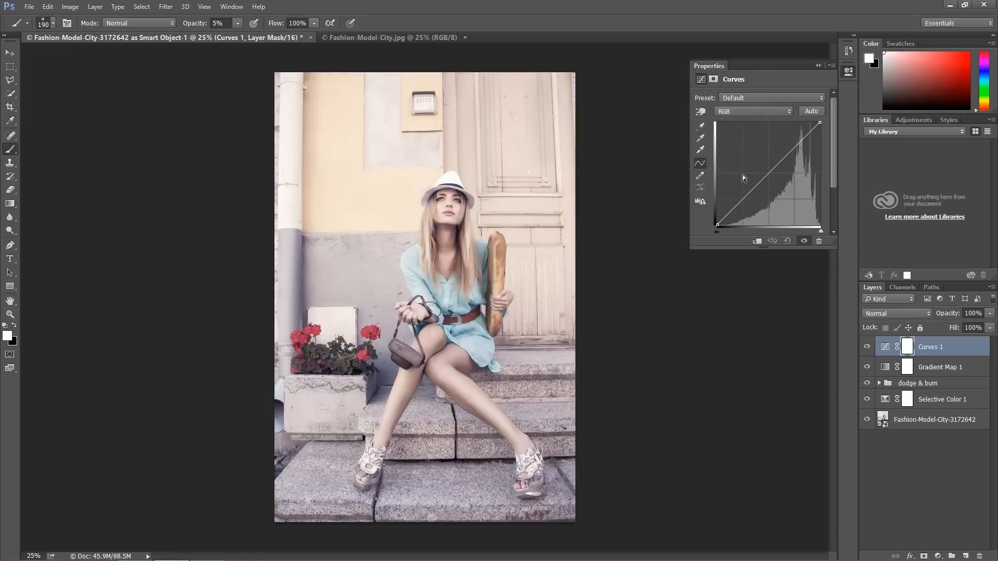
{"action": "left_click", "coordinate": [739, 204]}
{"action": "left_click_drag", "start_coordinate": [739, 204], "coordinate": [739, 206]}
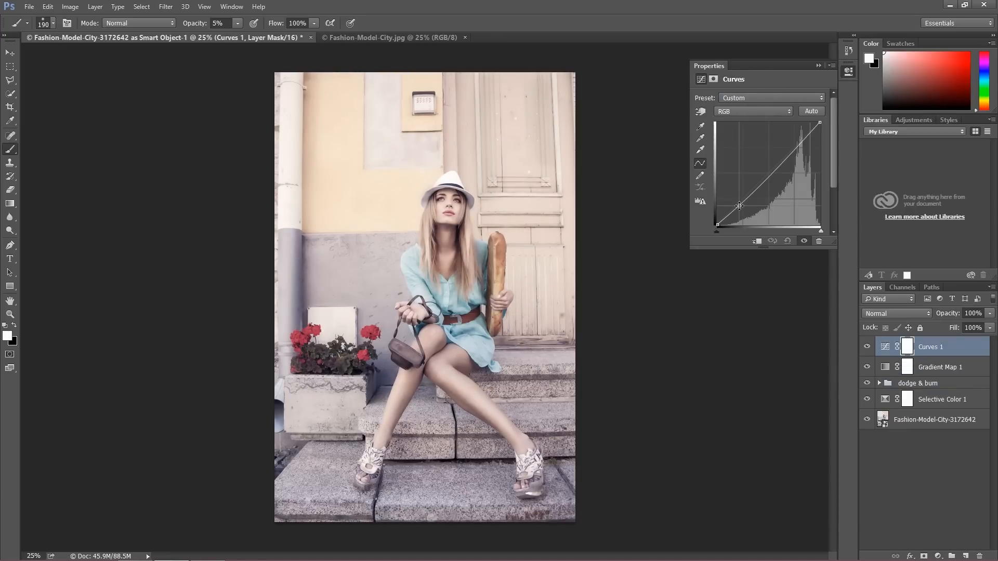
{"action": "left_click_drag", "start_coordinate": [794, 151], "coordinate": [796, 143]}
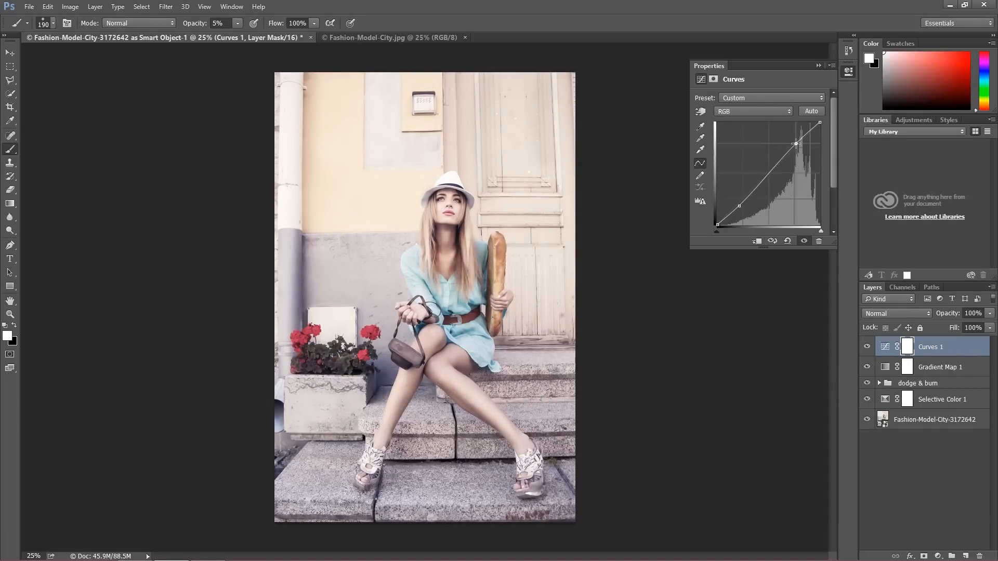
{"action": "left_click", "coordinate": [866, 347]}
{"action": "left_click", "coordinate": [867, 347]}
{"action": "left_click", "coordinate": [867, 347]}
{"action": "left_click", "coordinate": [867, 347]}
{"action": "left_click", "coordinate": [867, 347]}
{"action": "left_click", "coordinate": [867, 346]}
{"action": "left_click", "coordinate": [818, 66]}
Reduce the Curves layer's opacity to 50% and check its effect on the model up close.
{"action": "left_click", "coordinate": [960, 314]}
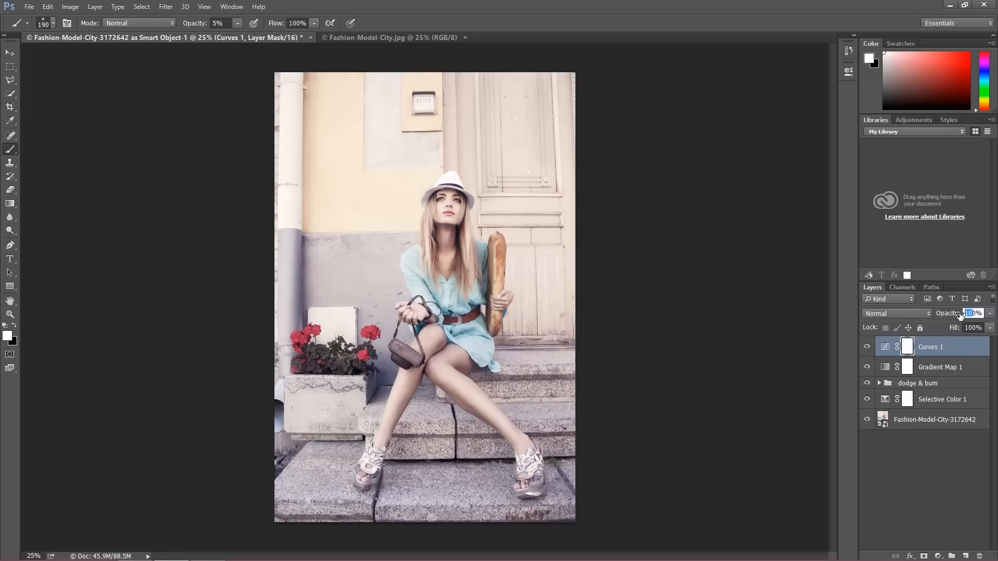
{"action": "type", "text": "50"}
{"action": "key", "text": "Return"}
{"action": "left_click", "coordinate": [867, 347]}
{"action": "key", "text": "ctrl+plus"}
{"action": "key", "text": "ctrl+plus"}
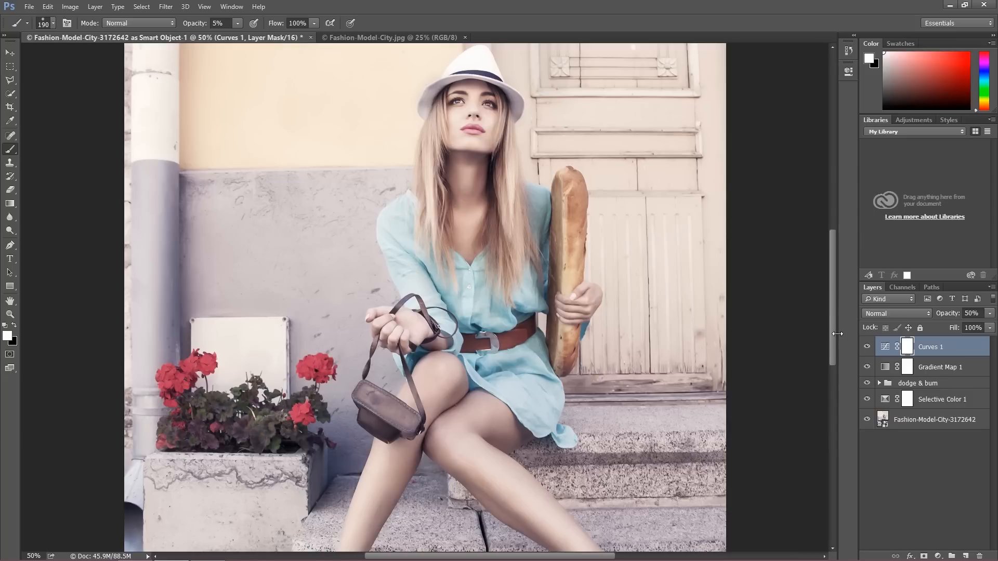
Stamp all visible layers into a new top layer named Sharpen and convert it to a smart object.
{"action": "left_click_drag", "start_coordinate": [831, 322], "coordinate": [830, 296]}
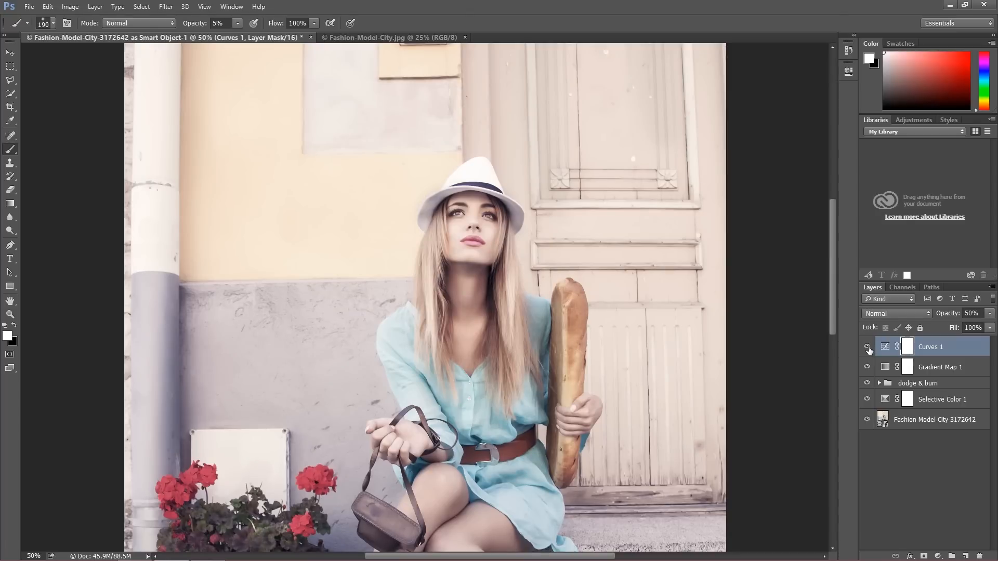
{"action": "key", "text": "ctrl+plus"}
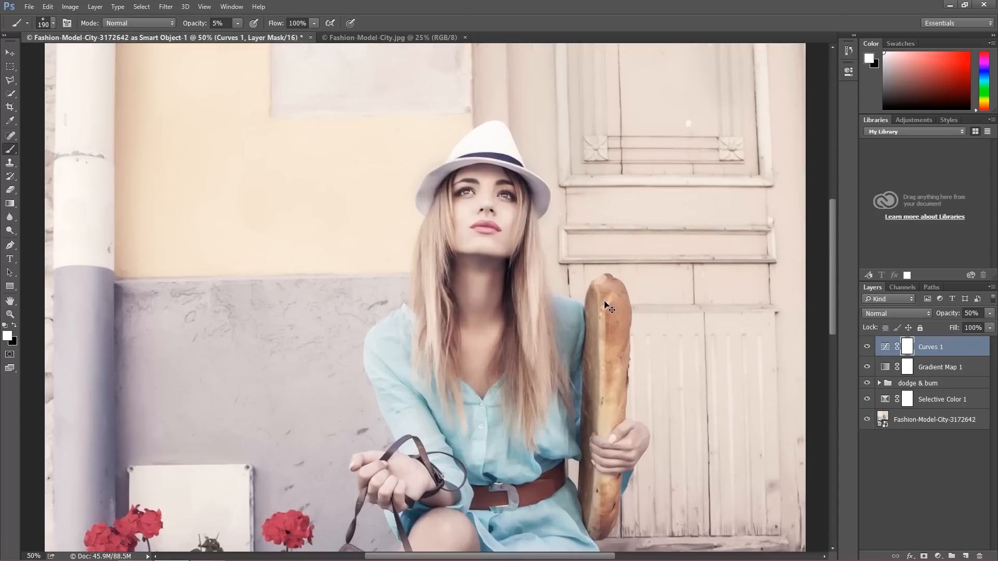
{"action": "key", "text": "ctrl+plus"}
{"action": "key", "text": "ctrl+plus"}
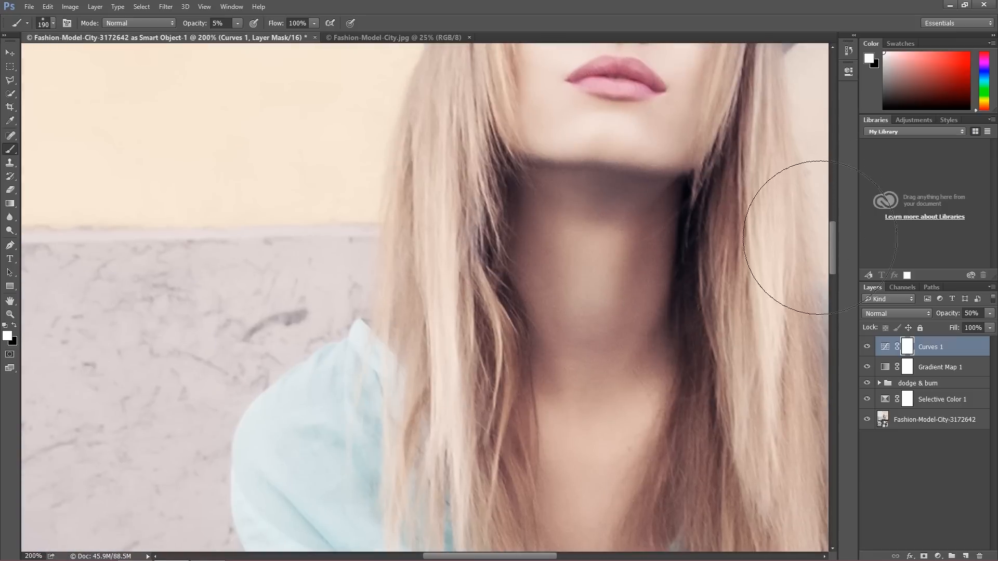
{"action": "mouse_move", "coordinate": [834, 250]}
{"action": "left_mouse_down"}
{"action": "mouse_move", "coordinate": [834, 221]}
{"action": "mouse_move", "coordinate": [835, 228]}
{"action": "left_mouse_up"}
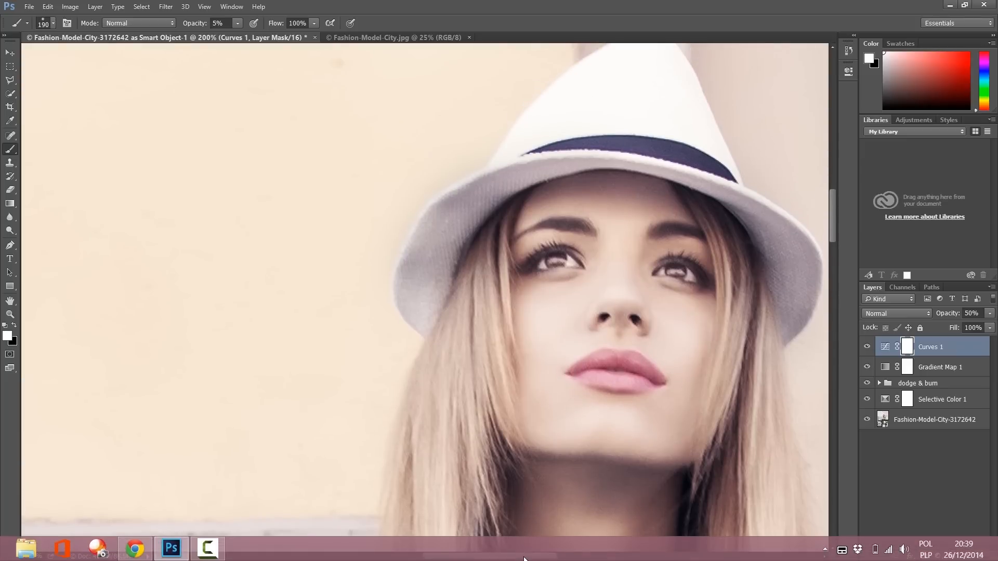
{"action": "left_click_drag", "start_coordinate": [505, 557], "coordinate": [523, 559]}
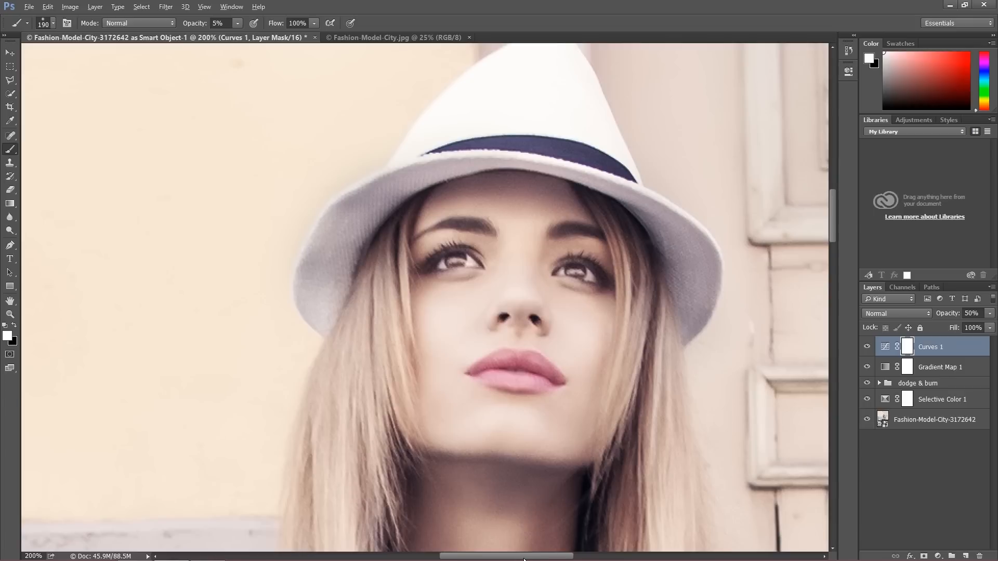
{"action": "key", "text": "ctrl+alt+shift+e"}
{"action": "key", "text": "x"}
{"action": "scroll", "coordinate": [524, 556], "scroll_direction": "left", "scroll_amount": 1}
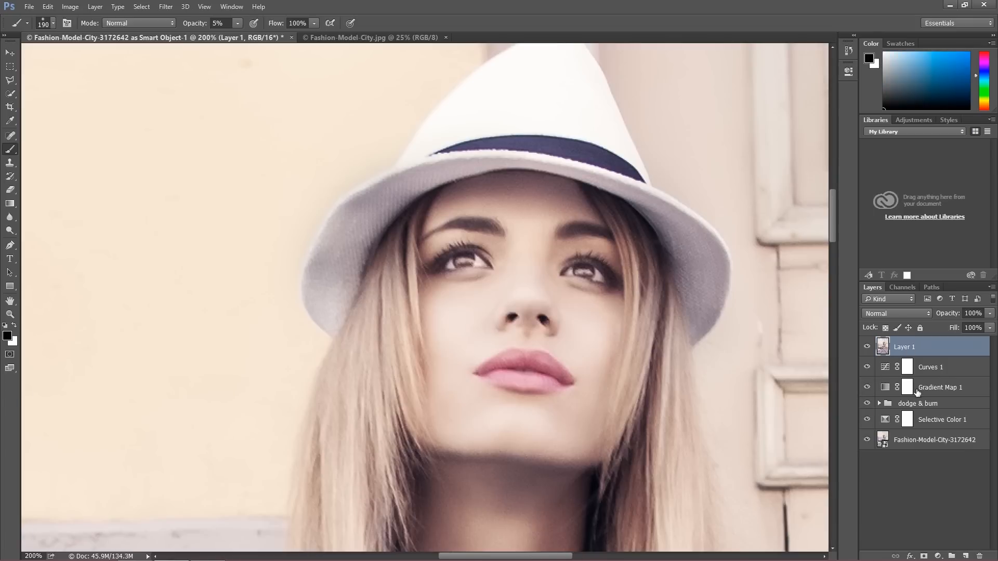
{"action": "double_click", "coordinate": [903, 347]}
{"action": "type", "text": "Sharpen"}
{"action": "key", "text": "Return"}
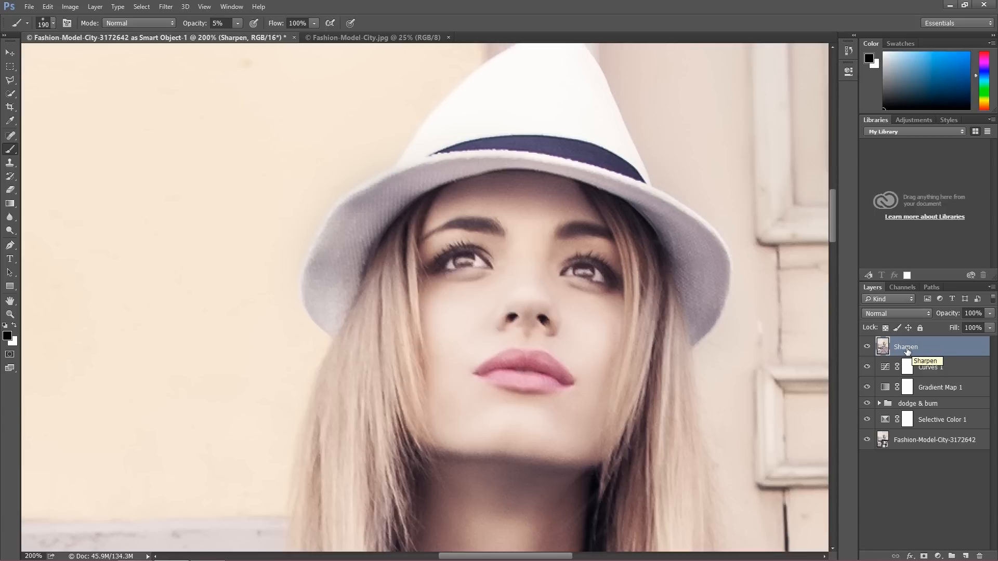
{"action": "right_click", "coordinate": [902, 345]}
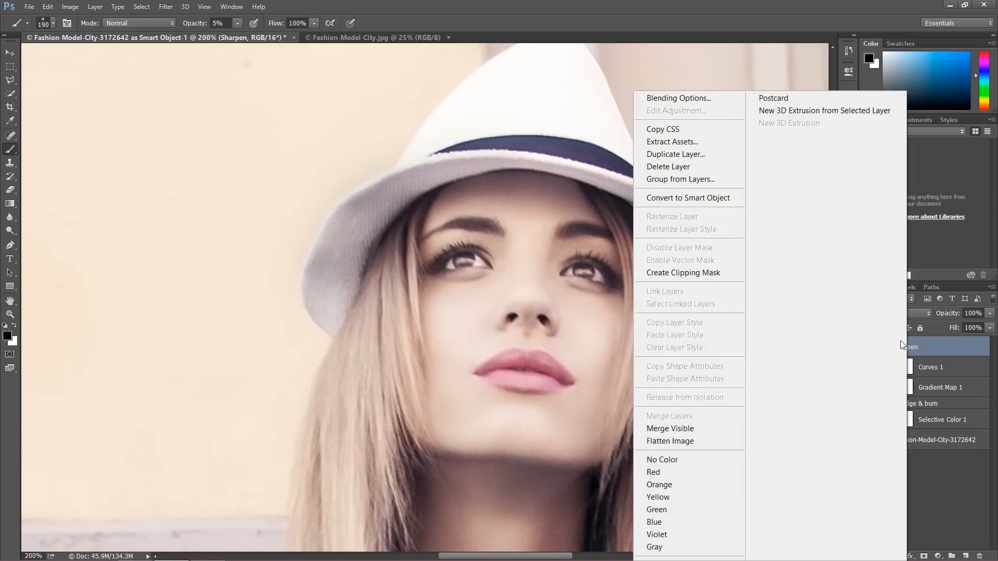
{"action": "left_click", "coordinate": [699, 198]}
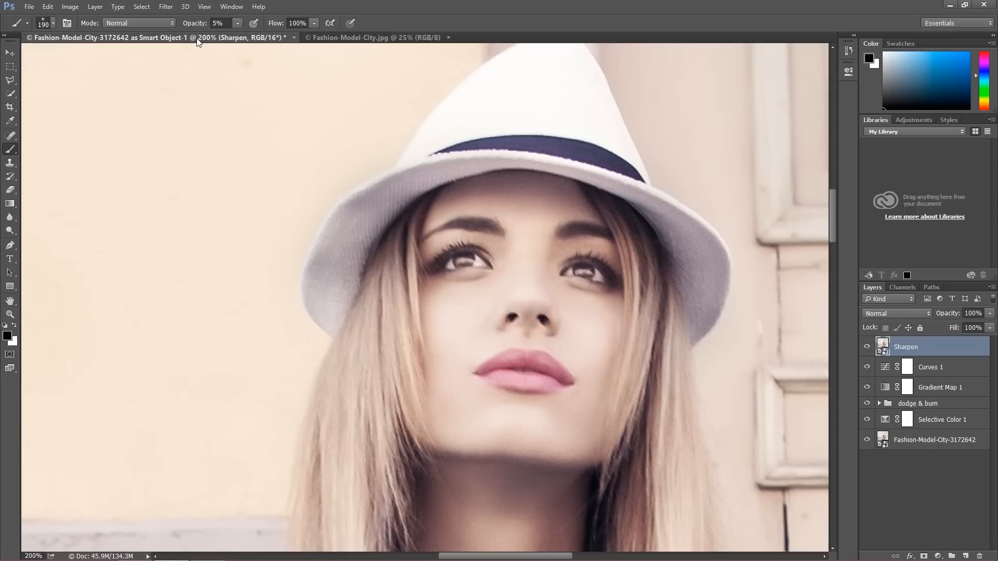
Apply Smart Sharpen to the Sharpen layer at amount 102%, radius 2.2 px, noise reduction 32% and Lens Blur removal, comparing the preview on and off.
{"action": "left_click", "coordinate": [165, 7]}
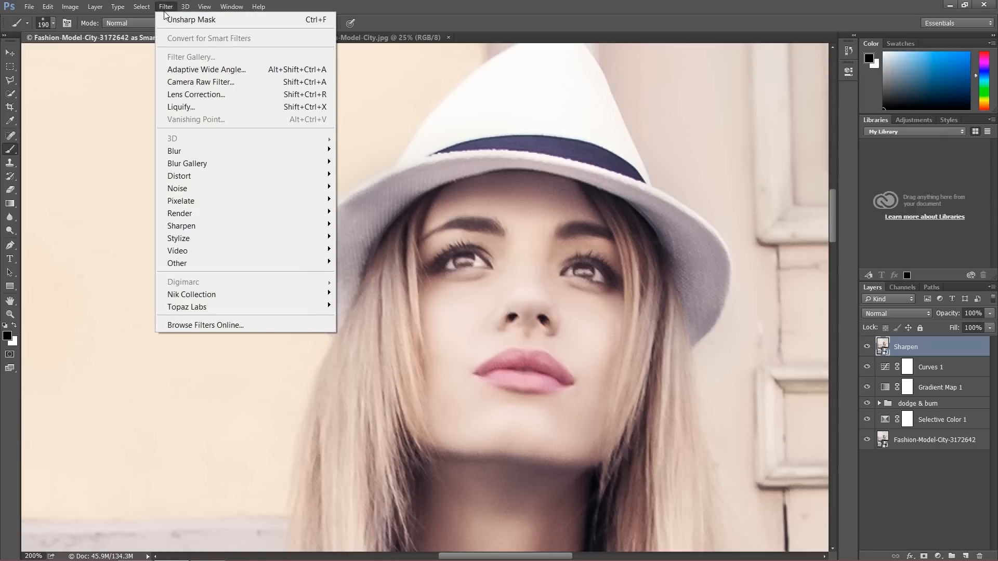
{"action": "mouse_move", "coordinate": [243, 224]}
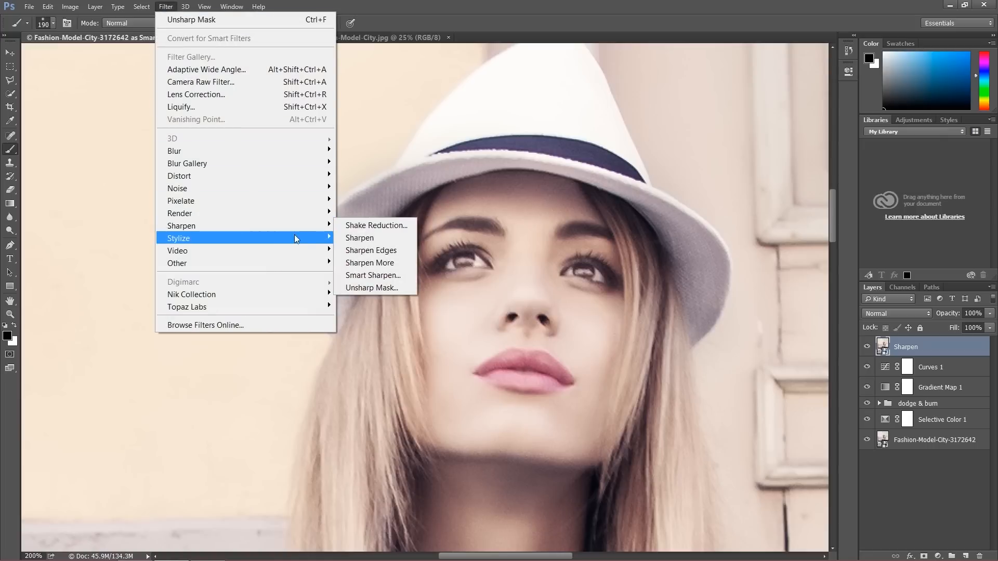
{"action": "left_click", "coordinate": [396, 281]}
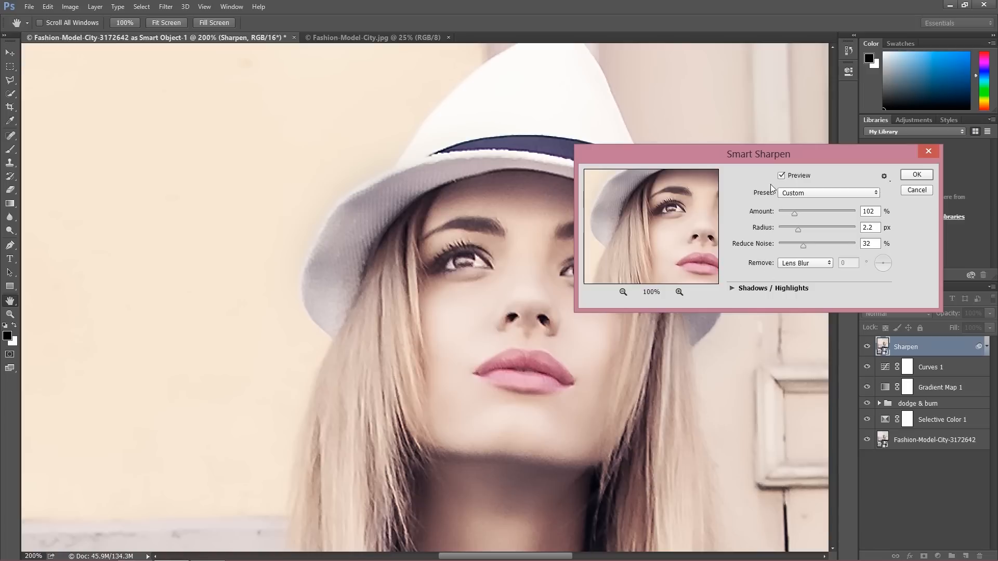
{"action": "left_click", "coordinate": [781, 176]}
{"action": "left_click", "coordinate": [782, 175]}
{"action": "left_click", "coordinate": [782, 175]}
{"action": "left_click", "coordinate": [781, 175]}
{"action": "left_click", "coordinate": [782, 175]}
{"action": "left_click", "coordinate": [781, 175]}
{"action": "left_click", "coordinate": [781, 175]}
{"action": "left_click_drag", "start_coordinate": [751, 164], "coordinate": [839, 160]}
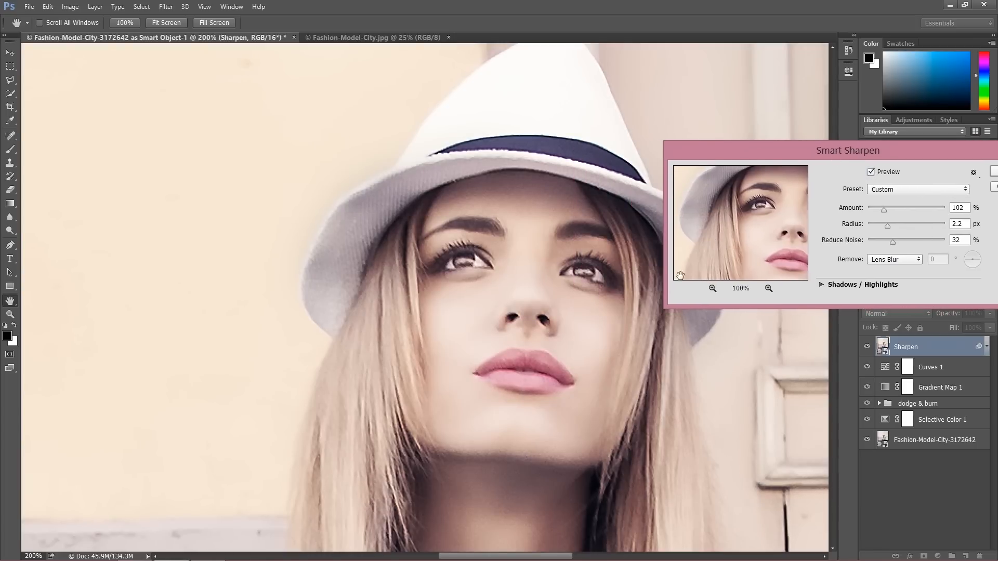
{"action": "left_click_drag", "start_coordinate": [895, 152], "coordinate": [816, 75]}
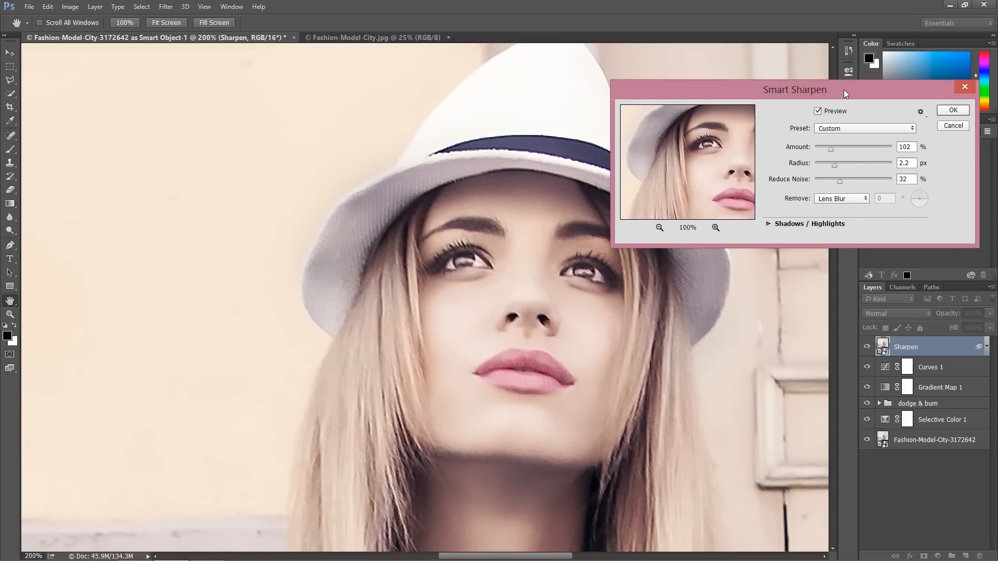
{"action": "left_click", "coordinate": [818, 111]}
{"action": "left_click", "coordinate": [818, 111]}
{"action": "left_click", "coordinate": [951, 110]}
{"action": "key", "text": "b"}
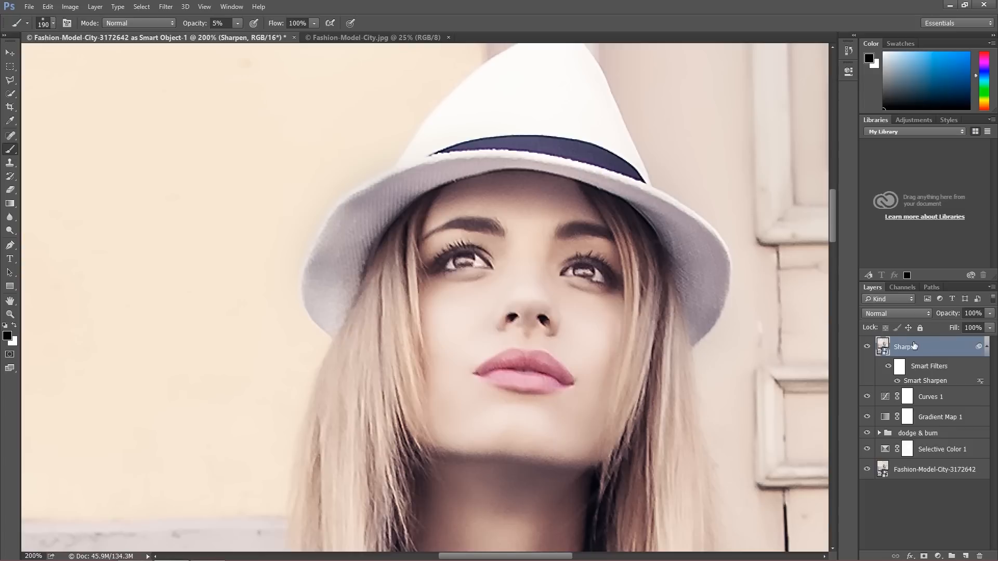
Reduce the Sharpen layer's opacity to 70% and look over the whole photo.
{"action": "key", "text": "ctrl+minus"}
{"action": "key", "text": "ctrl+minus"}
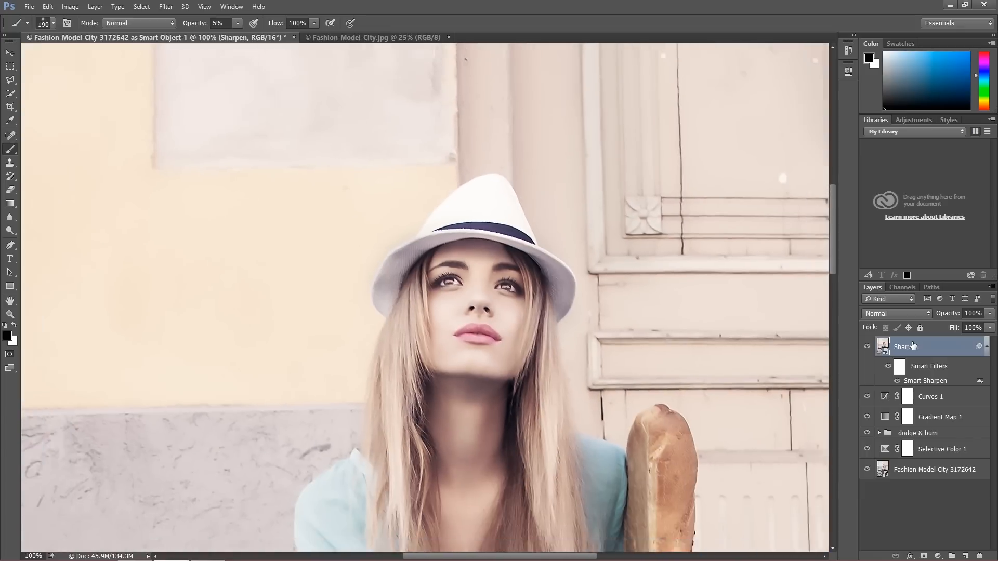
{"action": "key", "text": "ctrl+minus"}
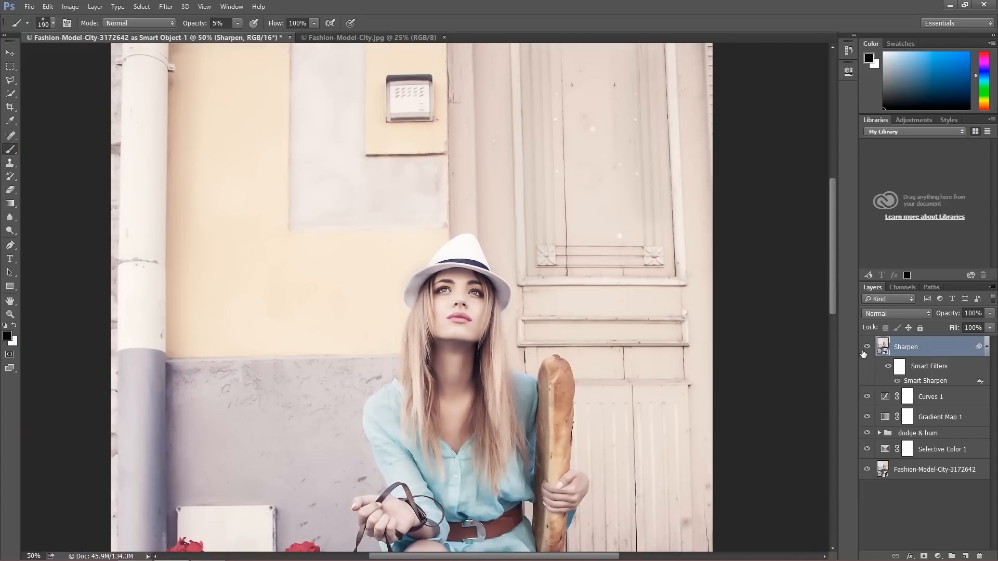
{"action": "left_click", "coordinate": [951, 314]}
{"action": "type", "text": "7"}
{"action": "scroll", "coordinate": [457, 384], "scroll_direction": "down", "scroll_amount": 5}
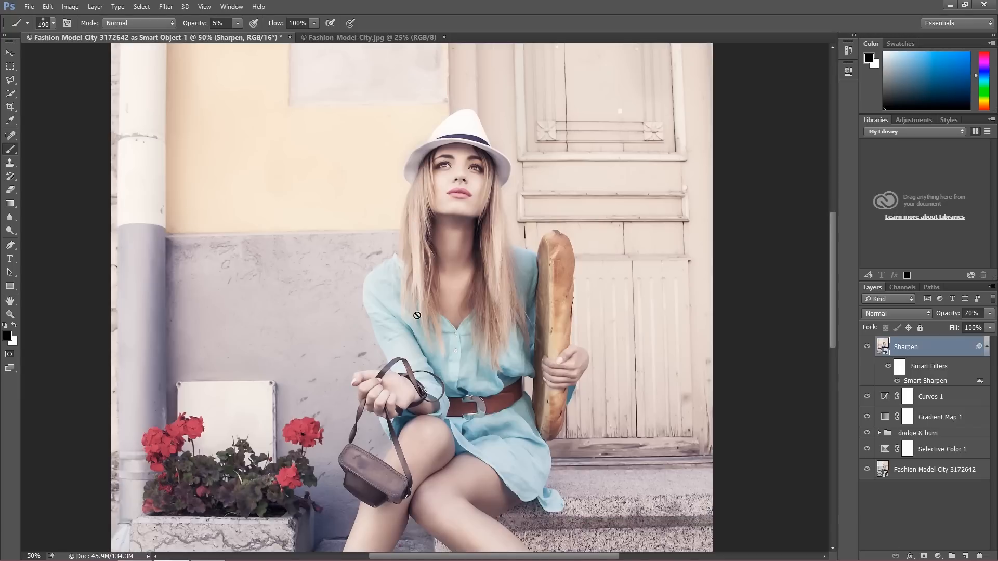
{"action": "scroll", "coordinate": [416, 316], "scroll_direction": "down", "scroll_amount": 2}
{"action": "scroll", "coordinate": [422, 327], "scroll_direction": "up", "scroll_amount": 2}
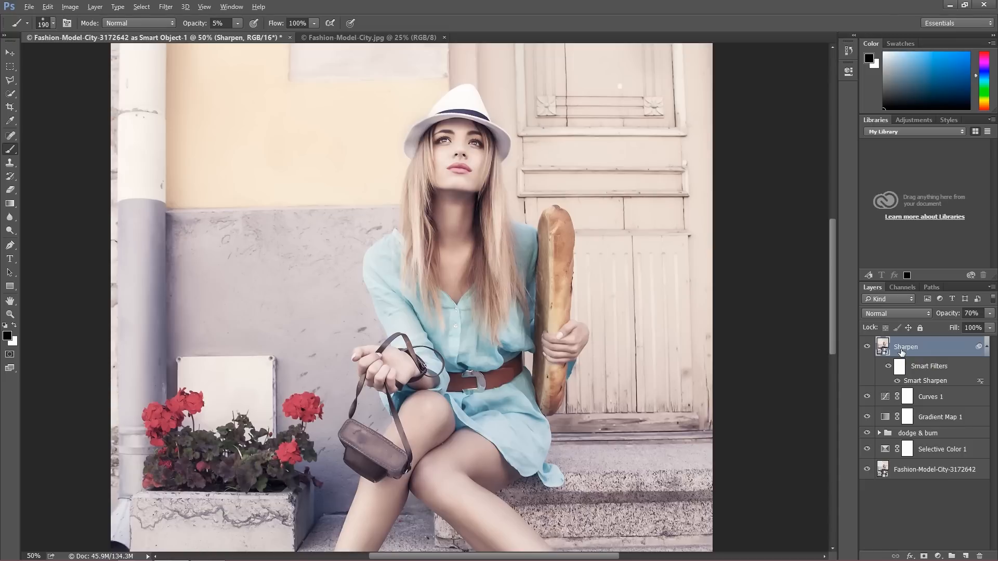
Stamp all visible layers into another new top layer and name it Sharpen mask.
{"action": "key", "text": "ctrl+shift+alt+e"}
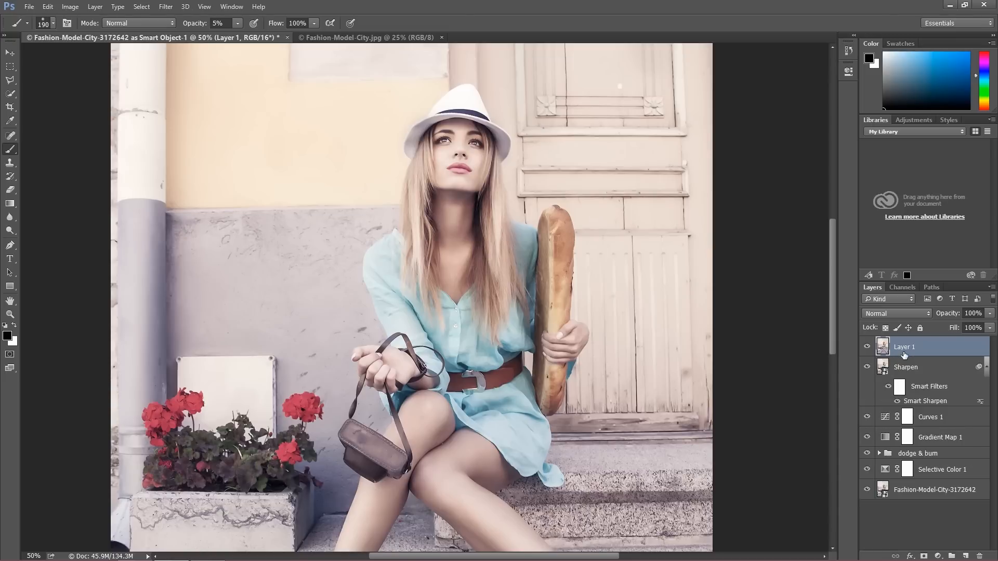
{"action": "double_click", "coordinate": [905, 347]}
{"action": "type", "text": "Sharpen "}
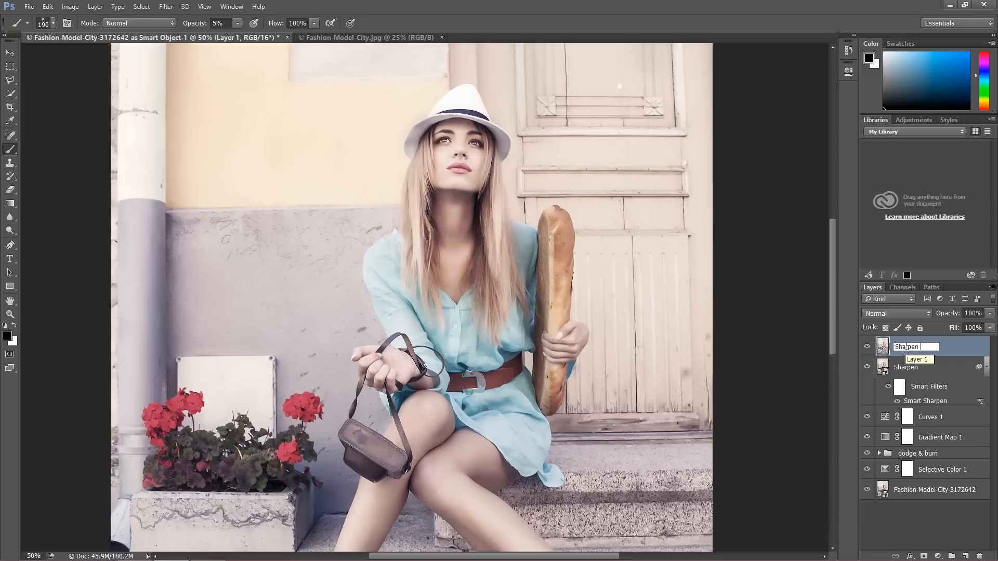
{"action": "type", "text": "u"}
{"action": "type", "text": "m"}
{"action": "type", "text": "ask"}
{"action": "key", "text": "Return"}
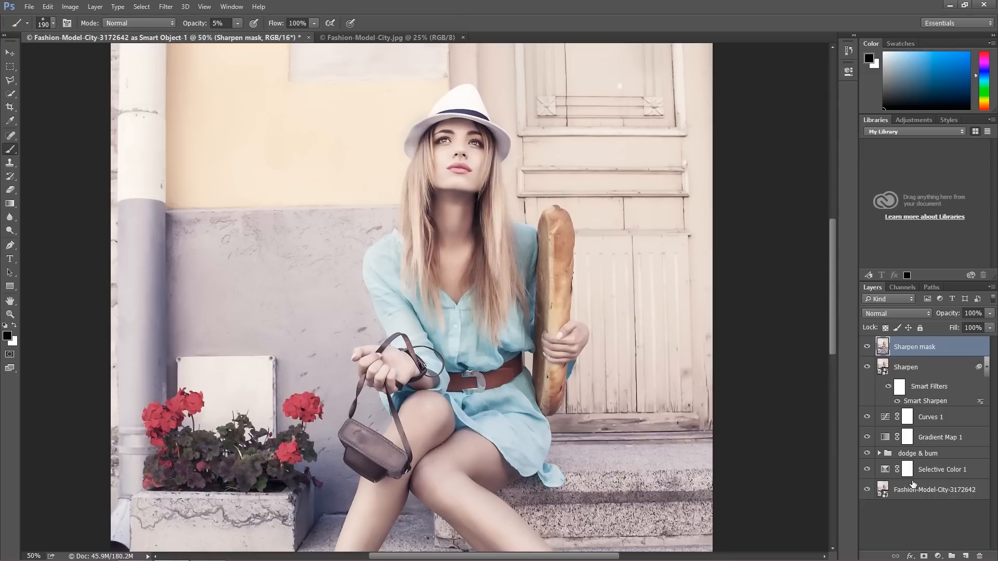
Apply Unsharp Mask to the Sharpen mask layer with a reduced amount, a 4.5-pixel radius and a raised threshold, judging the result on the model's face.
{"action": "left_click", "coordinate": [165, 8]}
{"action": "mouse_move", "coordinate": [204, 226]}
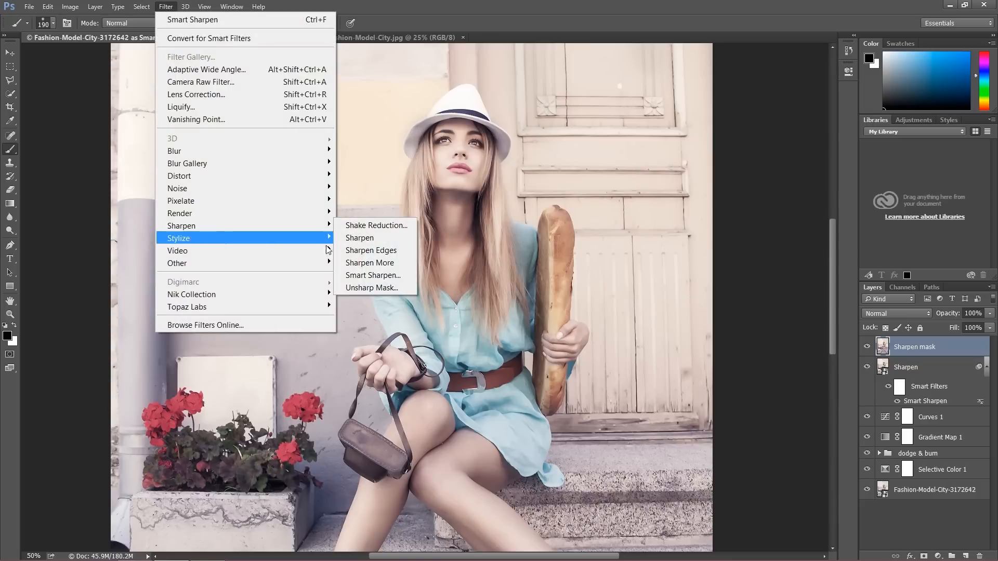
{"action": "left_click", "coordinate": [366, 287]}
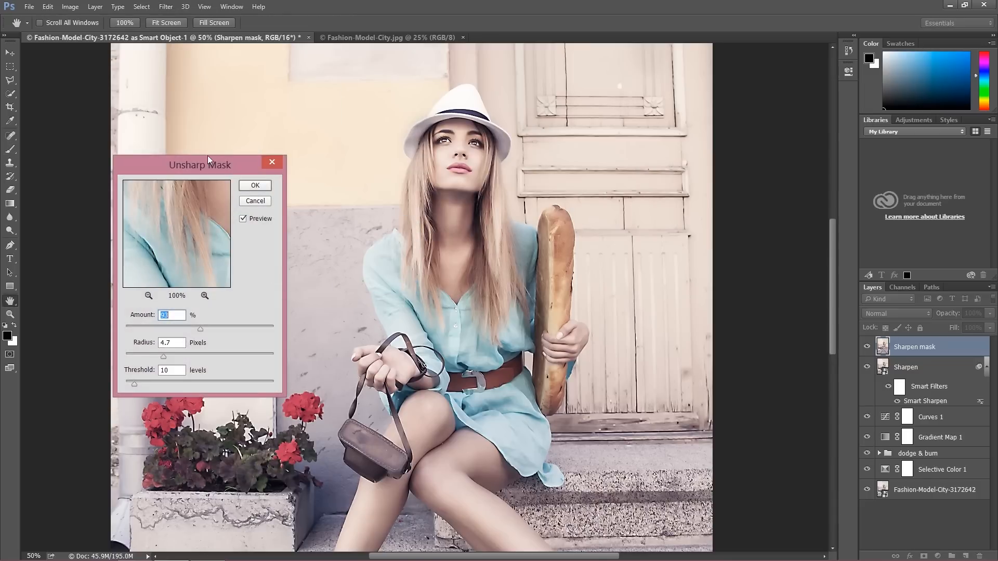
{"action": "left_click_drag", "start_coordinate": [214, 166], "coordinate": [712, 176]}
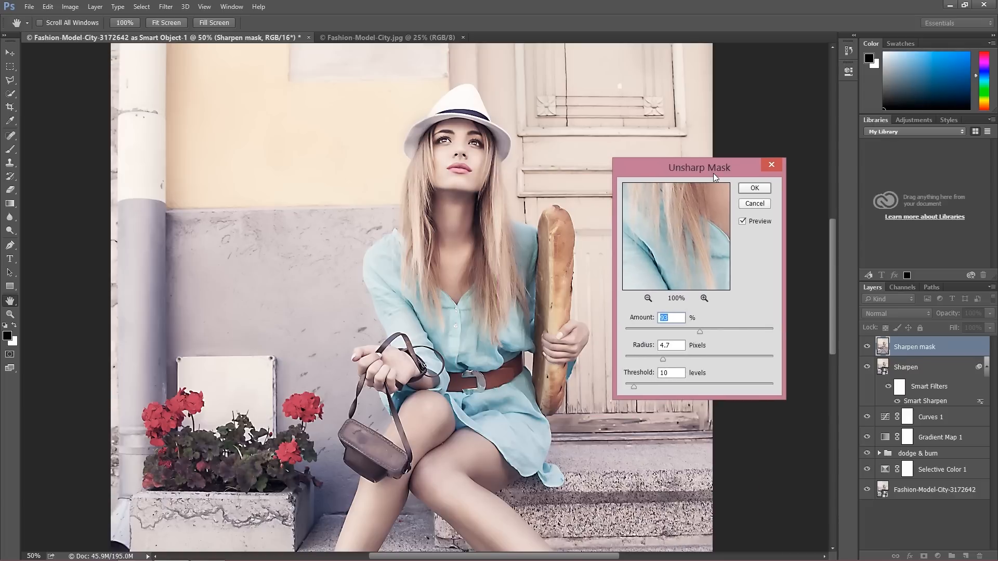
{"action": "key", "text": "ctrl+plus"}
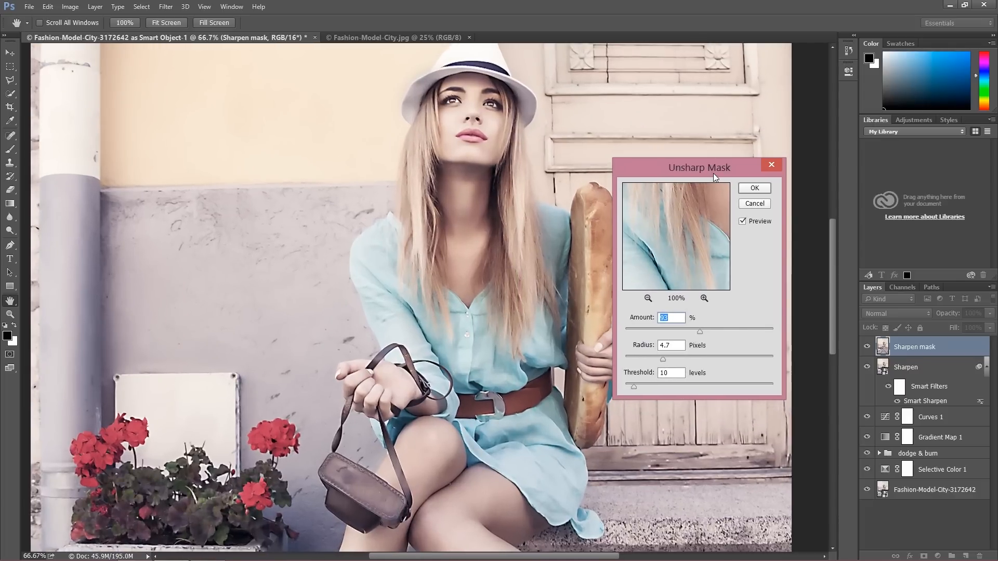
{"action": "key", "text": "ctrl+plus"}
{"action": "left_click_drag", "start_coordinate": [834, 248], "coordinate": [837, 203]}
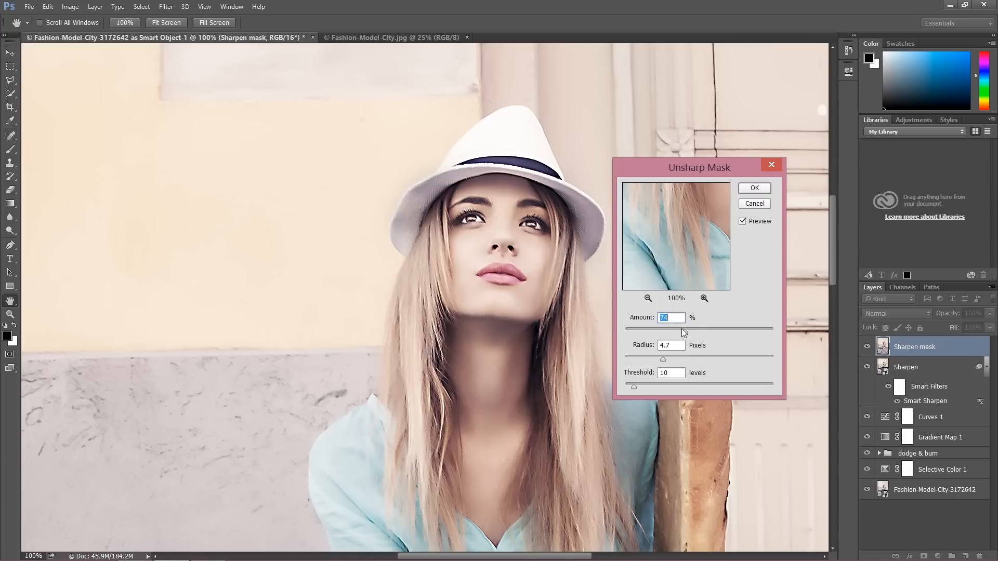
{"action": "left_click_drag", "start_coordinate": [679, 329], "coordinate": [679, 330]}
{"action": "left_click_drag", "start_coordinate": [663, 363], "coordinate": [671, 389]}
{"action": "left_click", "coordinate": [640, 387]}
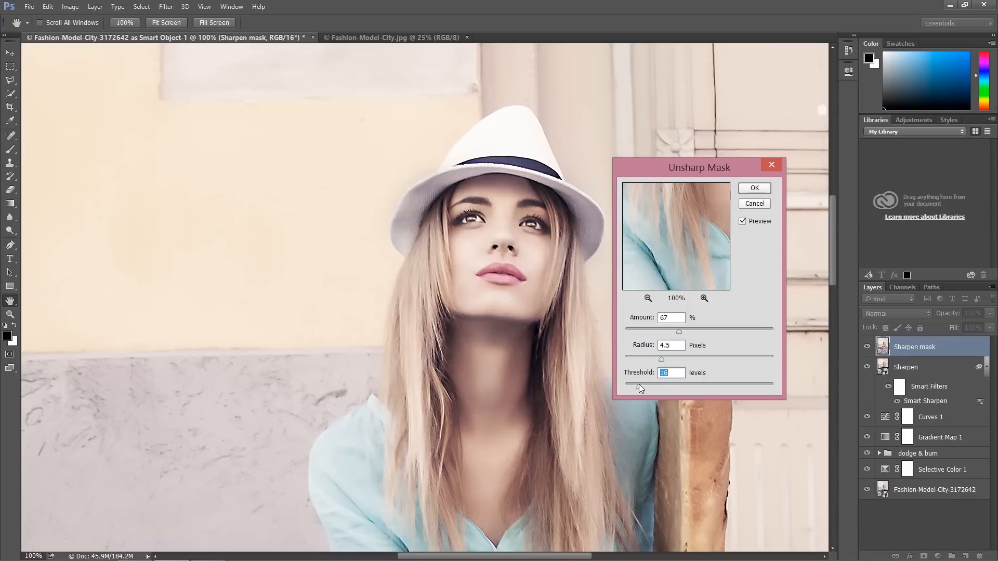
{"action": "left_click_drag", "start_coordinate": [644, 387], "coordinate": [645, 387]}
{"action": "left_click", "coordinate": [685, 331]}
{"action": "left_click", "coordinate": [643, 387]}
{"action": "left_click", "coordinate": [753, 189]}
Compare the photo with and without the Sharpen mask layer.
{"action": "left_click", "coordinate": [866, 349]}
{"action": "left_click", "coordinate": [866, 349]}
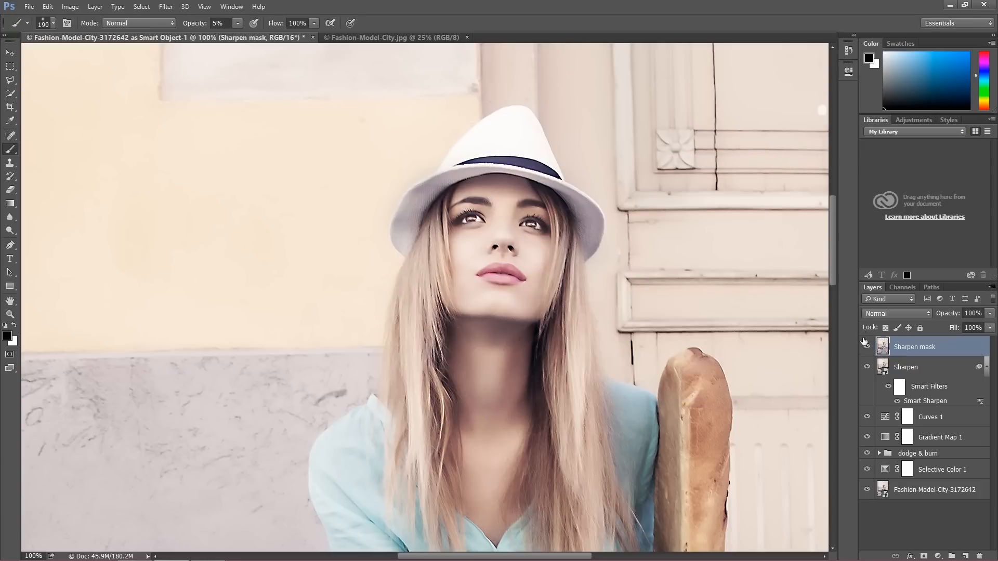
{"action": "left_click", "coordinate": [867, 348]}
{"action": "left_click", "coordinate": [867, 348]}
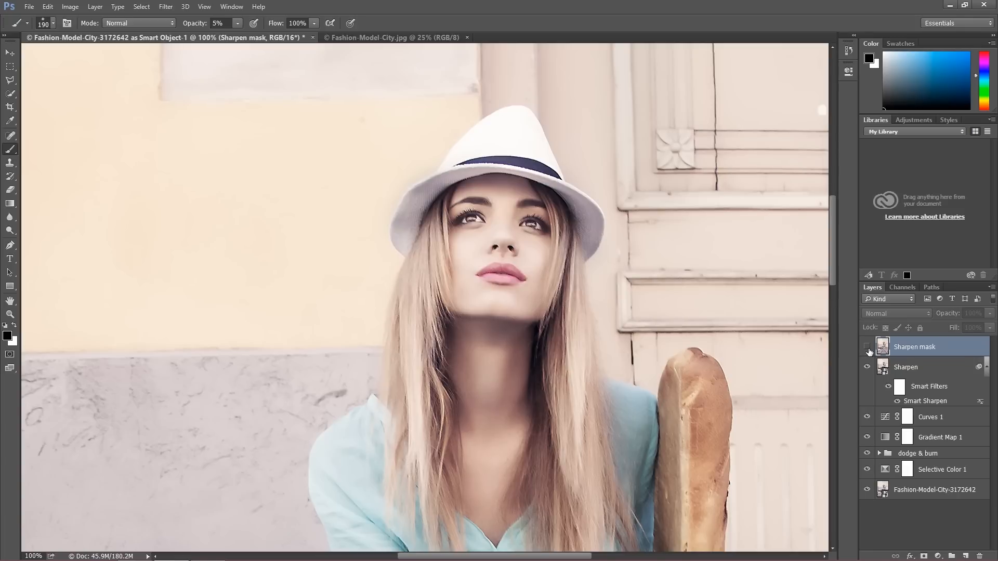
{"action": "left_click", "coordinate": [867, 349]}
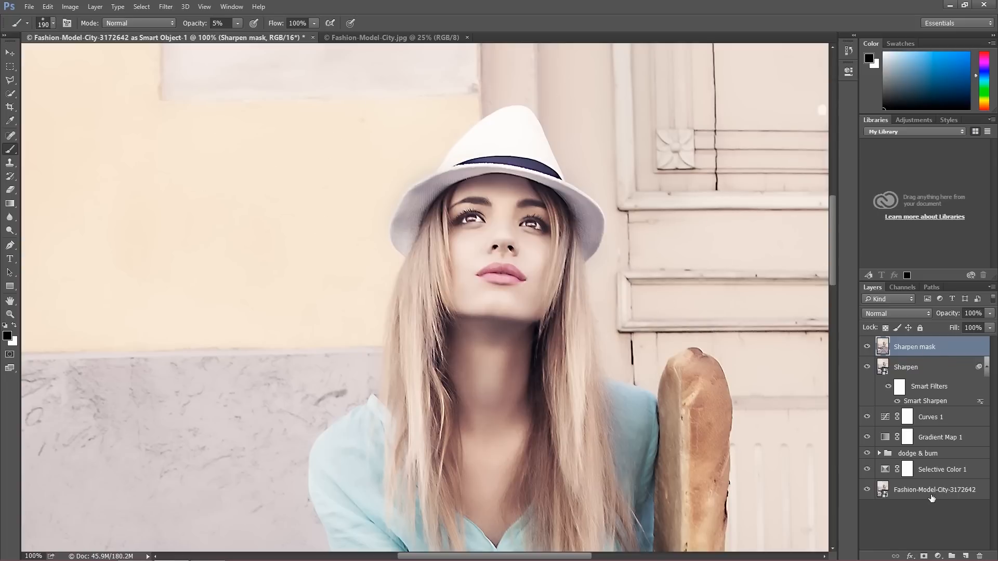
Add a layer mask to the Sharpen mask layer, invert it to black, and keep white as the foreground color.
{"action": "left_click", "coordinate": [925, 556]}
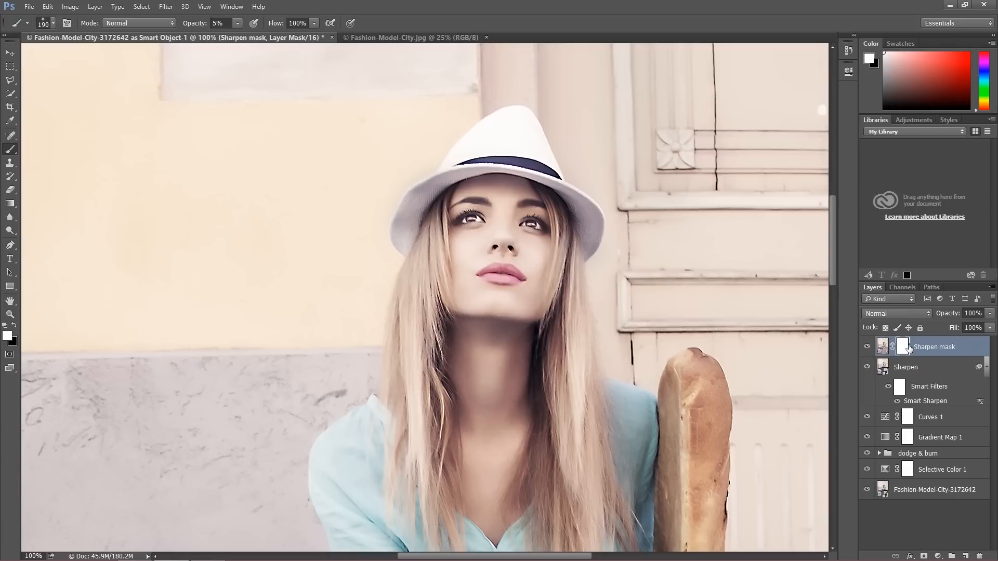
{"action": "key", "text": "ctrl+i"}
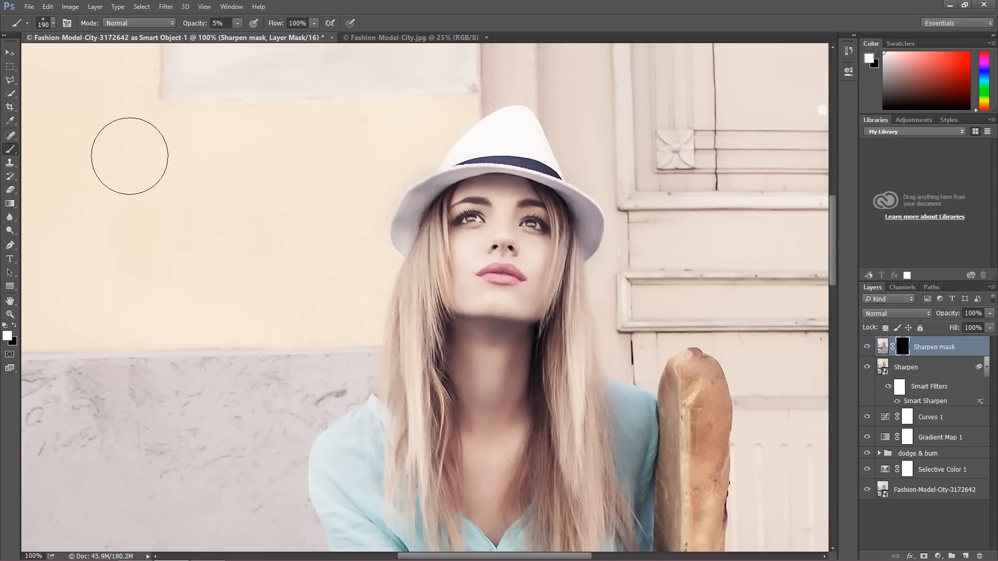
{"action": "left_click", "coordinate": [8, 336]}
{"action": "left_click", "coordinate": [944, 121]}
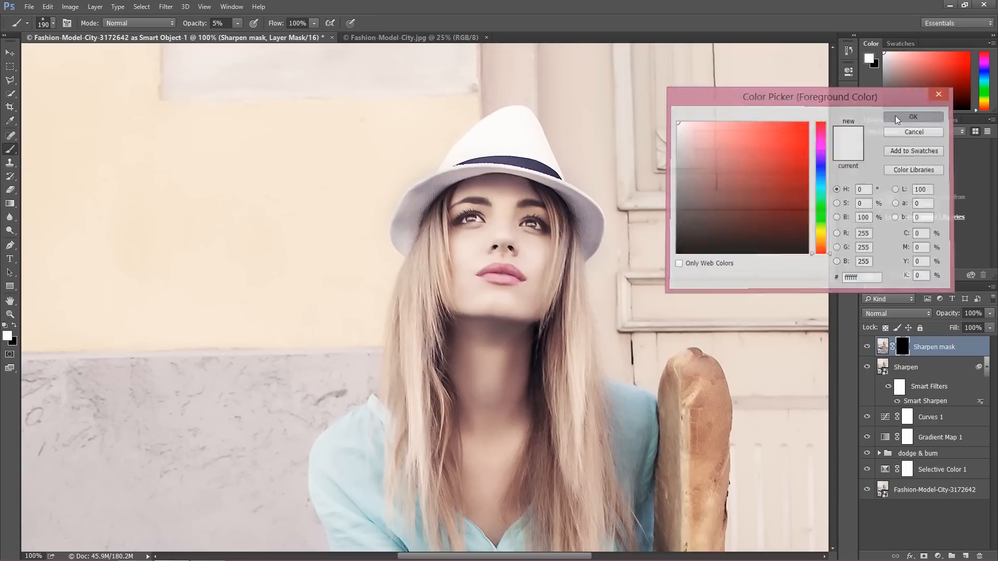
Paint the sharpening into the model's hair left of her face with a soft 91 px white brush, raising its opacity to 100%.
{"action": "right_click", "coordinate": [10, 149]}
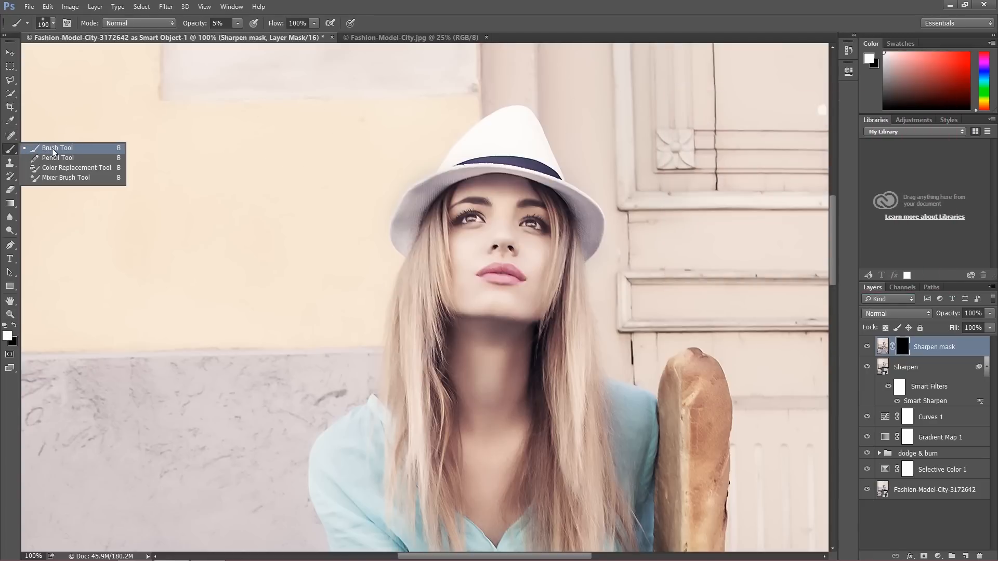
{"action": "left_click", "coordinate": [50, 23]}
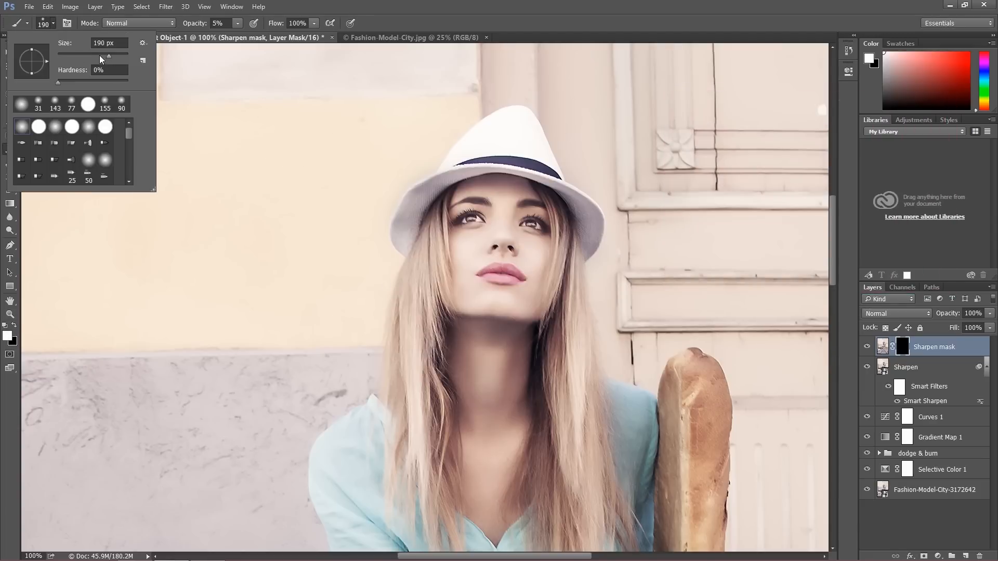
{"action": "left_click_drag", "start_coordinate": [101, 59], "coordinate": [92, 59]}
{"action": "left_click", "coordinate": [430, 249]}
{"action": "mouse_move", "coordinate": [429, 250]}
{"action": "left_mouse_down"}
{"action": "mouse_move", "coordinate": [445, 444]}
{"action": "mouse_move", "coordinate": [444, 453]}
{"action": "mouse_move", "coordinate": [440, 411]}
{"action": "mouse_move", "coordinate": [434, 510]}
{"action": "mouse_move", "coordinate": [436, 500]}
{"action": "left_mouse_up"}
{"action": "mouse_move", "coordinate": [237, 23]}
{"action": "left_mouse_down"}
{"action": "mouse_move", "coordinate": [245, 33]}
{"action": "mouse_move", "coordinate": [334, 38]}
{"action": "left_mouse_up"}
{"action": "mouse_move", "coordinate": [425, 410]}
{"action": "left_mouse_down"}
{"action": "mouse_move", "coordinate": [438, 509]}
{"action": "mouse_move", "coordinate": [429, 233]}
{"action": "mouse_move", "coordinate": [404, 295]}
{"action": "mouse_move", "coordinate": [424, 474]}
{"action": "left_mouse_up"}
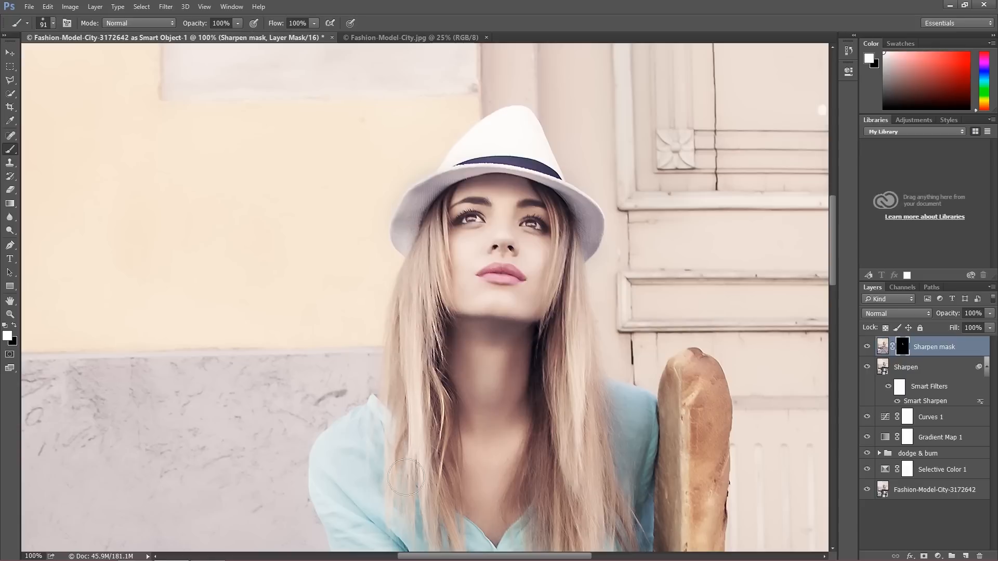
Paint white on the mask over both eyes and the rest of the model's hair down to the ends.
{"action": "left_click", "coordinate": [473, 216]}
{"action": "left_click_drag", "start_coordinate": [534, 223], "coordinate": [537, 219]}
{"action": "mouse_move", "coordinate": [570, 215]}
{"action": "left_mouse_down"}
{"action": "mouse_move", "coordinate": [578, 231]}
{"action": "mouse_move", "coordinate": [552, 428]}
{"action": "mouse_move", "coordinate": [556, 499]}
{"action": "left_mouse_up"}
{"action": "scroll", "coordinate": [581, 426], "scroll_direction": "down", "scroll_amount": 3}
{"action": "mouse_move", "coordinate": [590, 252]}
{"action": "left_mouse_down"}
{"action": "mouse_move", "coordinate": [596, 384]}
{"action": "mouse_move", "coordinate": [624, 499]}
{"action": "left_mouse_up"}
{"action": "scroll", "coordinate": [588, 431], "scroll_direction": "down", "scroll_amount": 2}
{"action": "scroll", "coordinate": [591, 412], "scroll_direction": "down", "scroll_amount": 1}
{"action": "mouse_move", "coordinate": [576, 314]}
{"action": "left_mouse_down"}
{"action": "mouse_move", "coordinate": [589, 386]}
{"action": "mouse_move", "coordinate": [567, 498]}
{"action": "mouse_move", "coordinate": [559, 324]}
{"action": "mouse_move", "coordinate": [519, 408]}
{"action": "mouse_move", "coordinate": [480, 423]}
{"action": "mouse_move", "coordinate": [464, 446]}
{"action": "mouse_move", "coordinate": [450, 341]}
{"action": "mouse_move", "coordinate": [460, 475]}
{"action": "mouse_move", "coordinate": [405, 389]}
{"action": "left_mouse_up"}
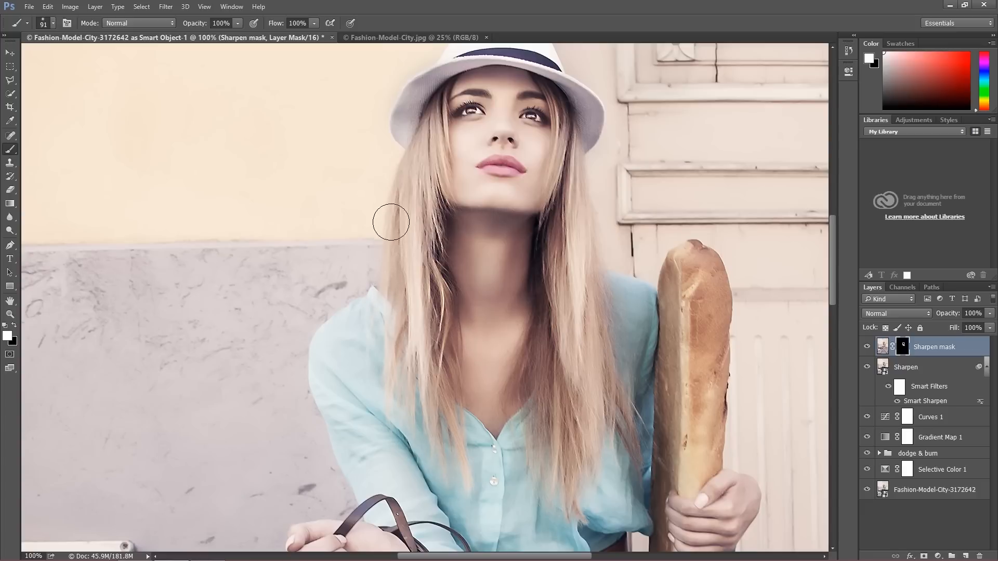
{"action": "left_click_drag", "start_coordinate": [586, 203], "coordinate": [585, 241]}
{"action": "scroll", "coordinate": [621, 295], "scroll_direction": "up", "scroll_amount": 3}
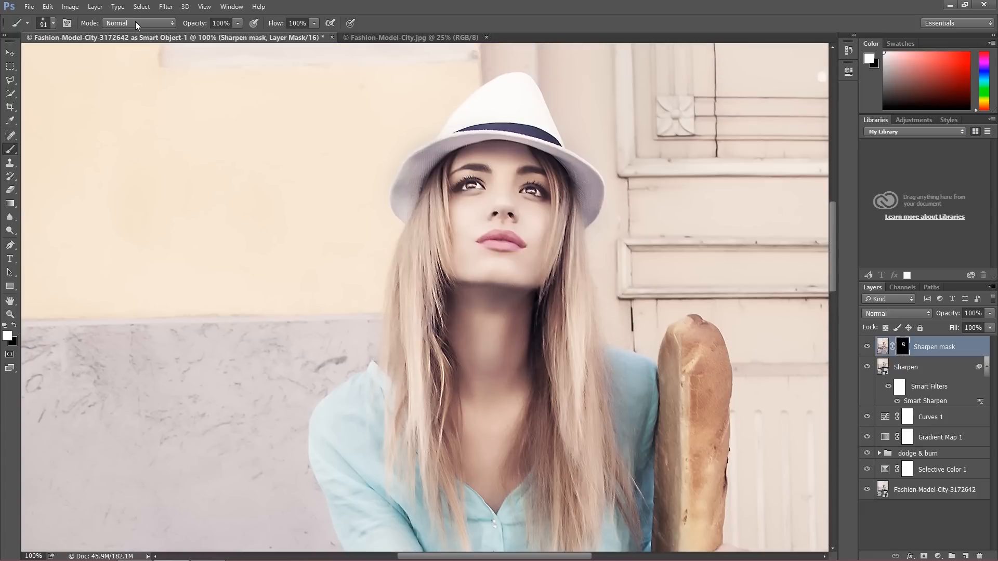
Set the brush size to 32 px for the fine details around the model's eyes and eyebrows.
{"action": "key", "text": "ctrl+plus"}
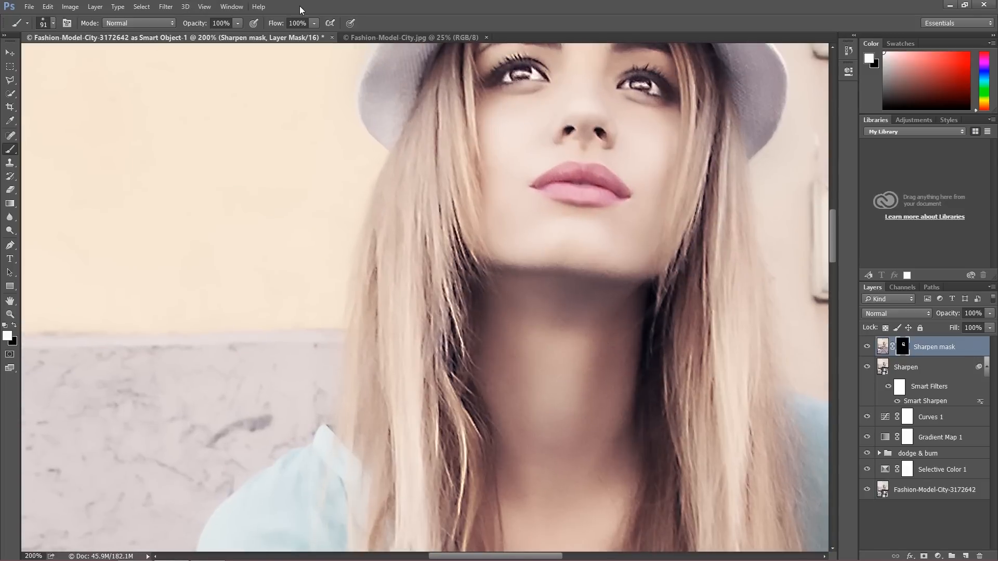
{"action": "scroll", "coordinate": [431, 62], "scroll_direction": "up", "scroll_amount": 2}
{"action": "scroll", "coordinate": [430, 62], "scroll_direction": "up", "scroll_amount": 1}
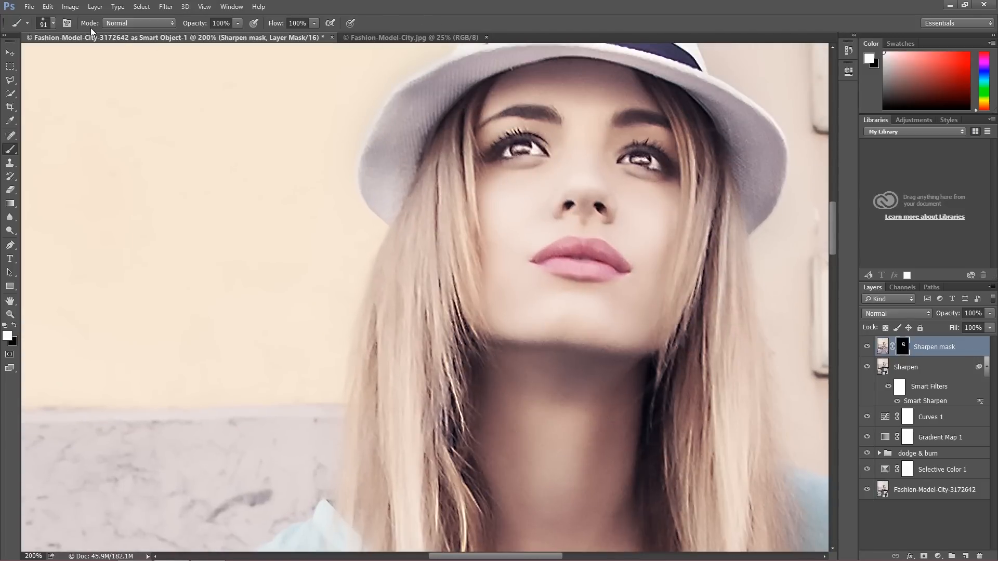
{"action": "left_click", "coordinate": [53, 23]}
{"action": "left_click_drag", "start_coordinate": [82, 55], "coordinate": [76, 55]}
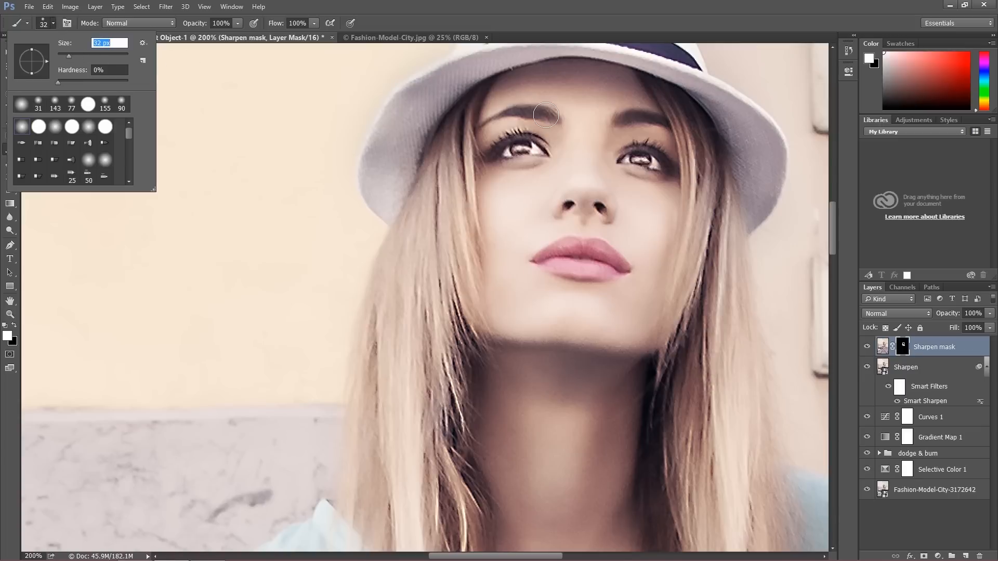
{"action": "key", "text": "Return"}
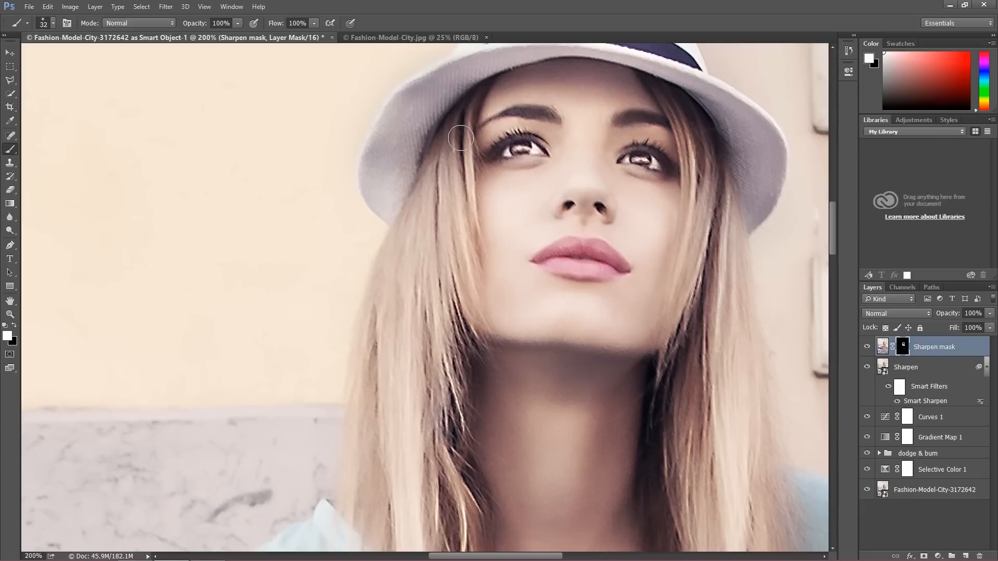
Compare the whole photo with and without the Sharpen mask layer.
{"action": "key", "text": "ctrl+minus"}
{"action": "key", "text": "ctrl+minus"}
{"action": "key", "text": "ctrl+minus"}
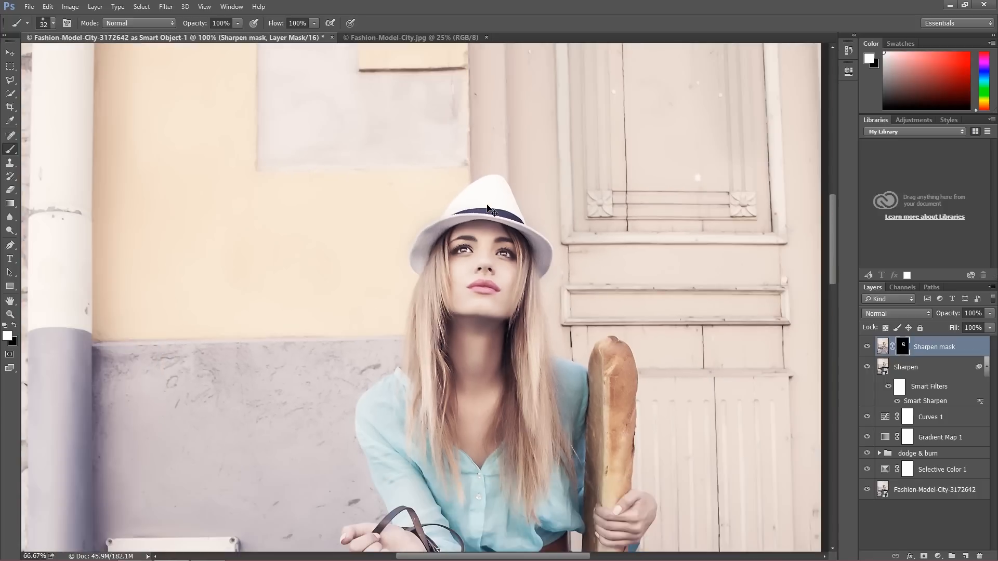
{"action": "key", "text": "ctrl+minus"}
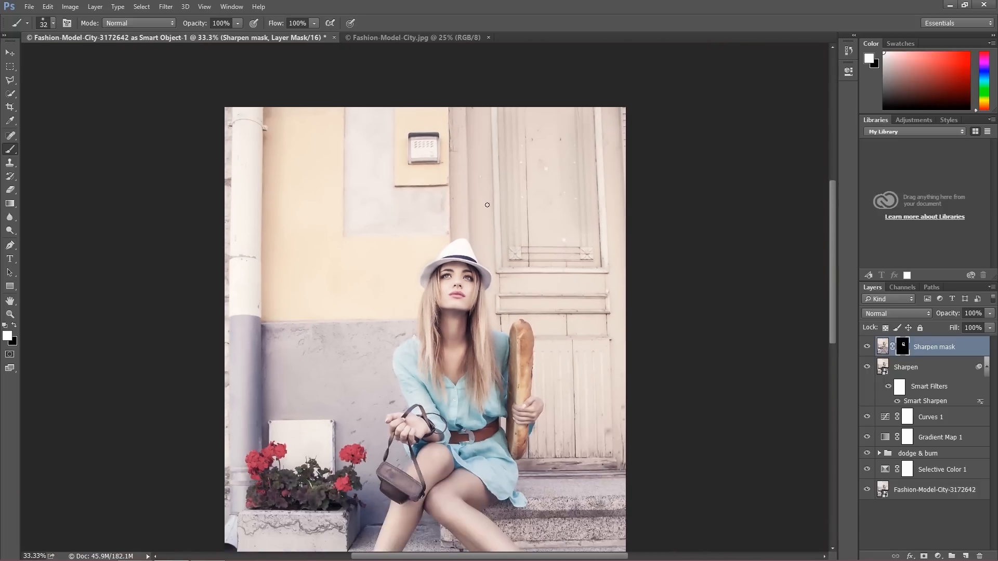
{"action": "left_click_drag", "start_coordinate": [830, 228], "coordinate": [833, 266]}
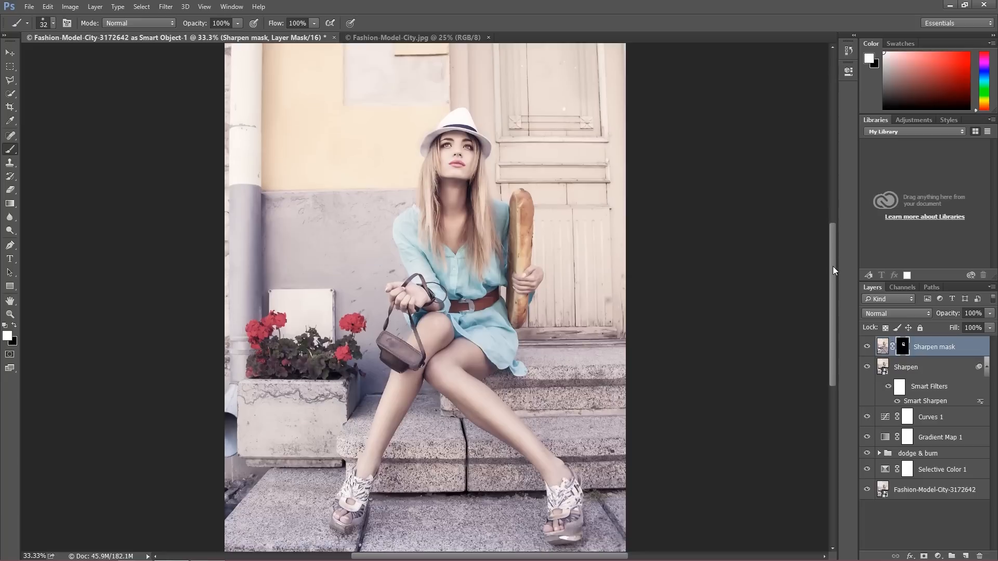
{"action": "left_click", "coordinate": [867, 347]}
{"action": "left_click", "coordinate": [868, 348]}
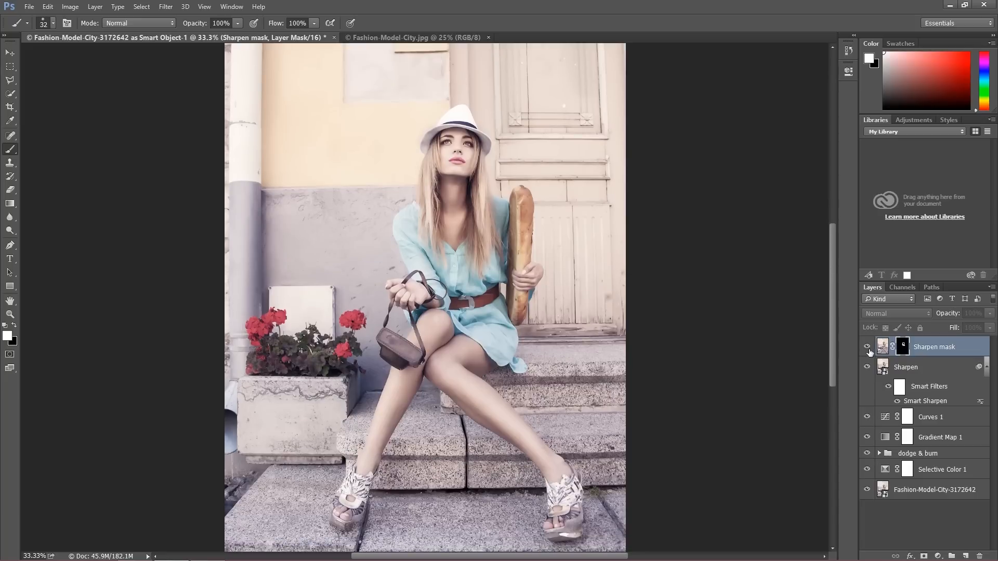
{"action": "left_click", "coordinate": [868, 348]}
{"action": "left_click", "coordinate": [867, 350]}
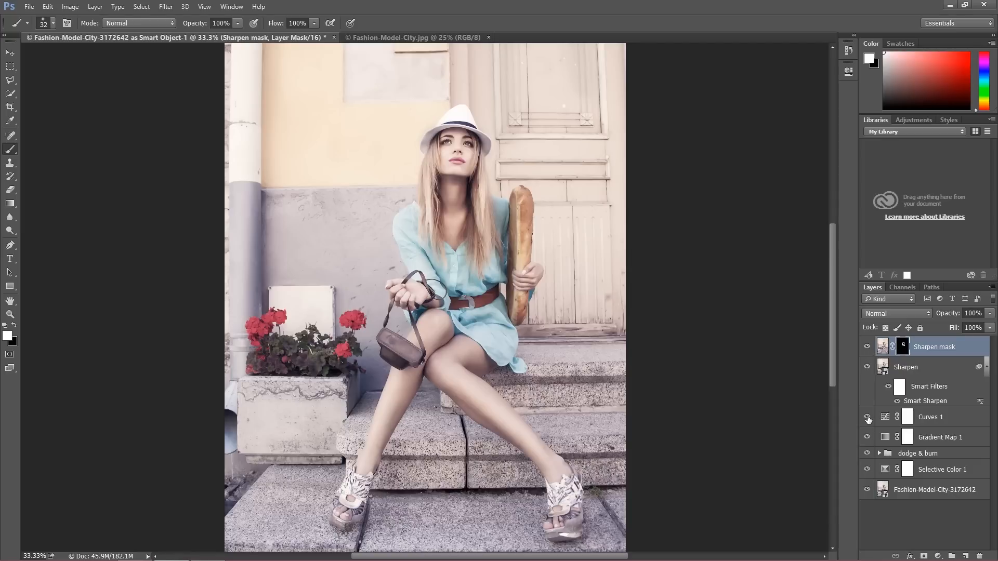
{"action": "mouse_move", "coordinate": [831, 296]}
{"action": "left_mouse_down"}
{"action": "mouse_move", "coordinate": [826, 331]}
{"action": "mouse_move", "coordinate": [825, 311]}
{"action": "left_mouse_up"}
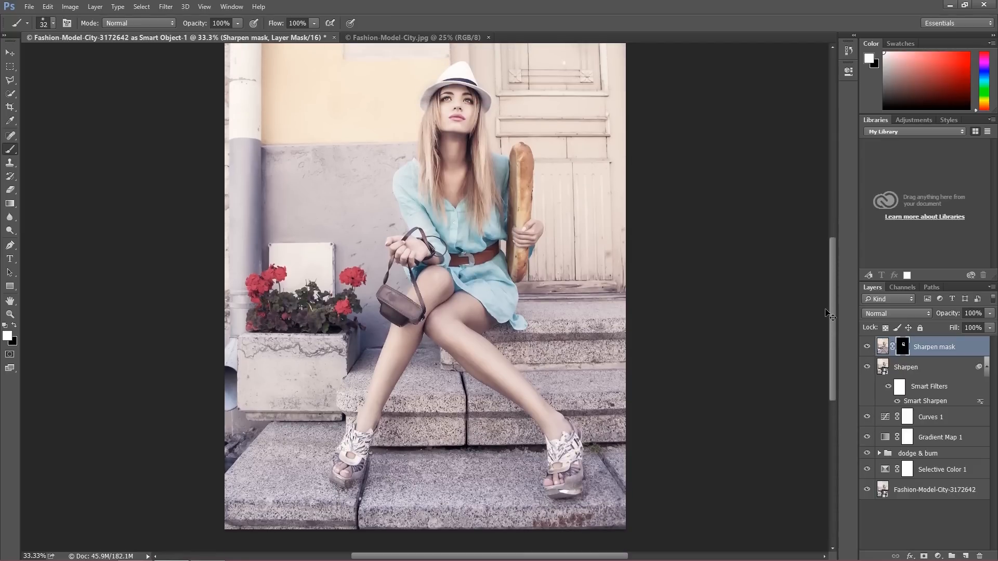
{"action": "key", "text": "ctrl+minus"}
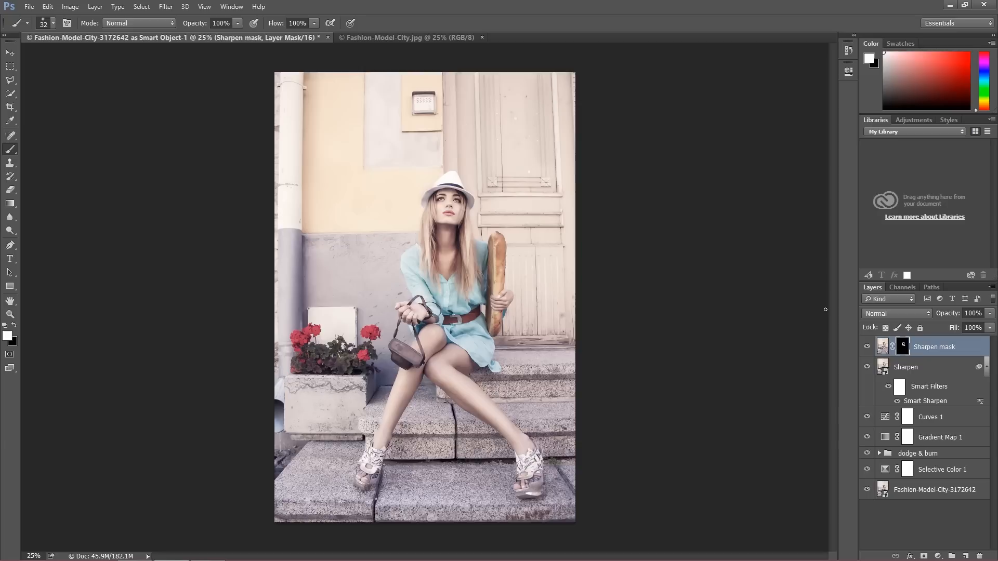
Group the Sharpen mask and Sharpen layers and name the group Sharpen.
{"action": "left_click", "coordinate": [907, 367], "text": "shift"}
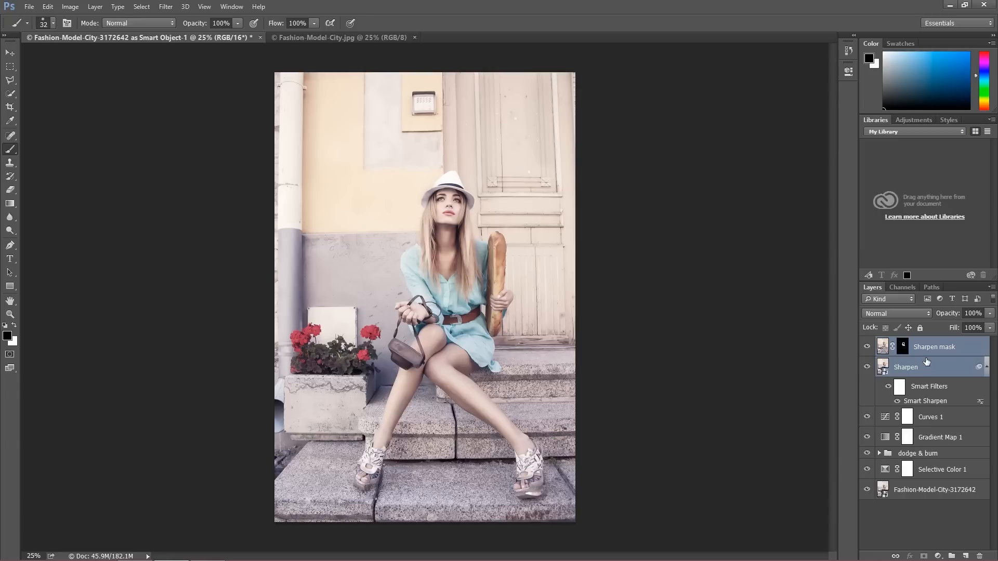
{"action": "key", "text": "ctrl+g"}
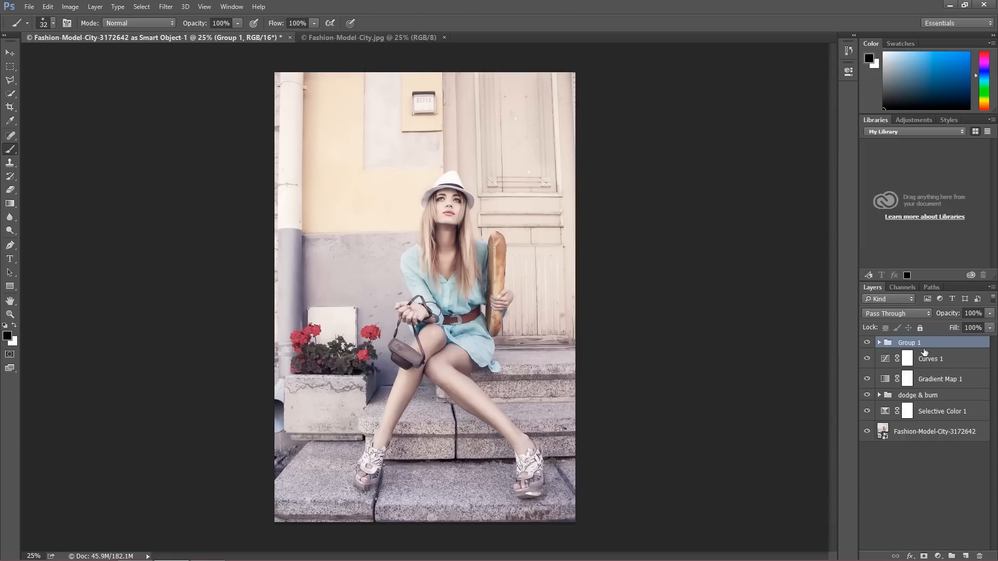
{"action": "double_click", "coordinate": [909, 342]}
{"action": "type", "text": "Sharpen"}
{"action": "key", "text": "Return"}
Expand the Sharpen group and set the Sharpen mask layer's opacity to 80%.
{"action": "key", "text": "ctrl+plus"}
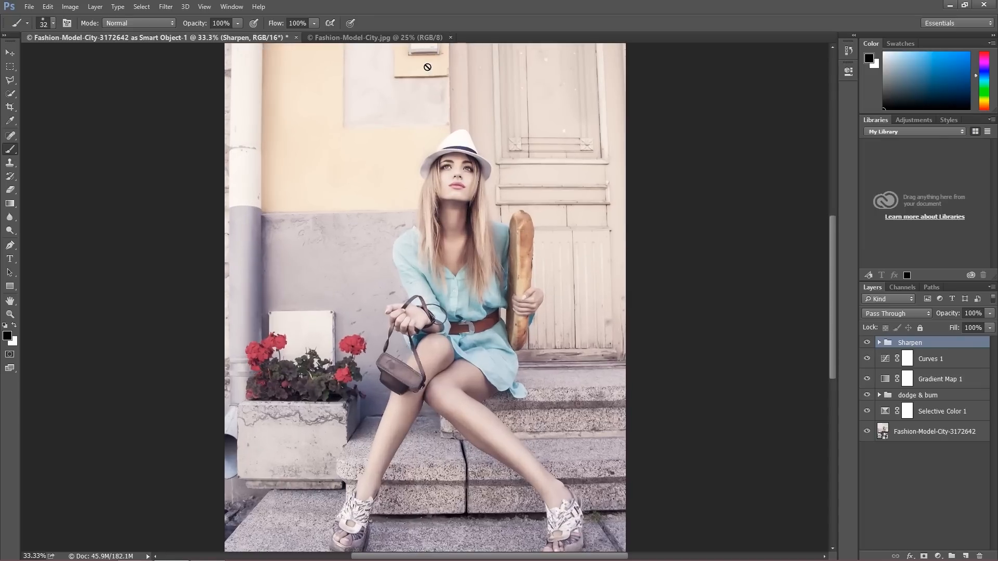
{"action": "key", "text": "ctrl+plus"}
{"action": "key", "text": "ctrl+plus"}
{"action": "scroll", "coordinate": [442, 86], "scroll_direction": "up", "scroll_amount": 3}
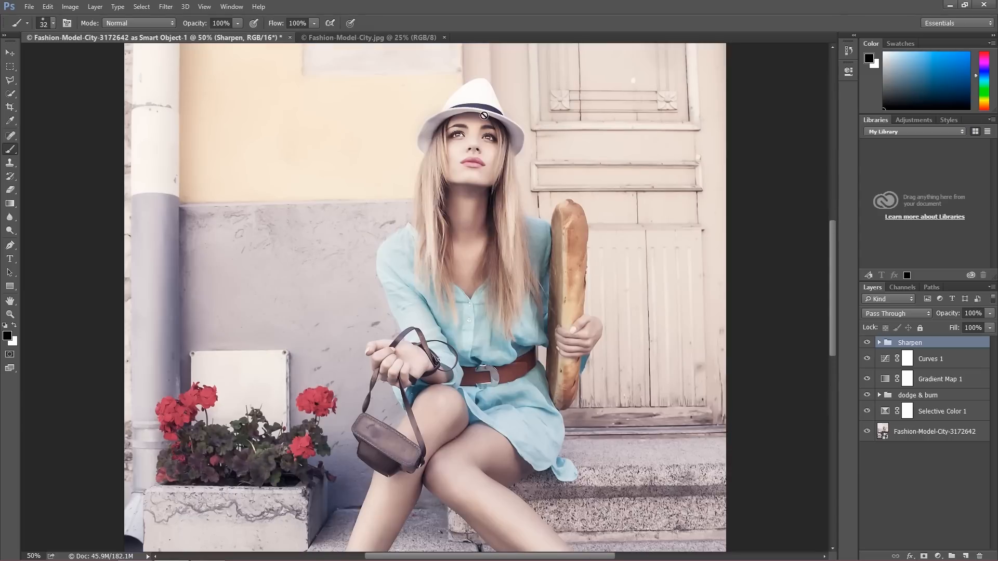
{"action": "left_click", "coordinate": [879, 342]}
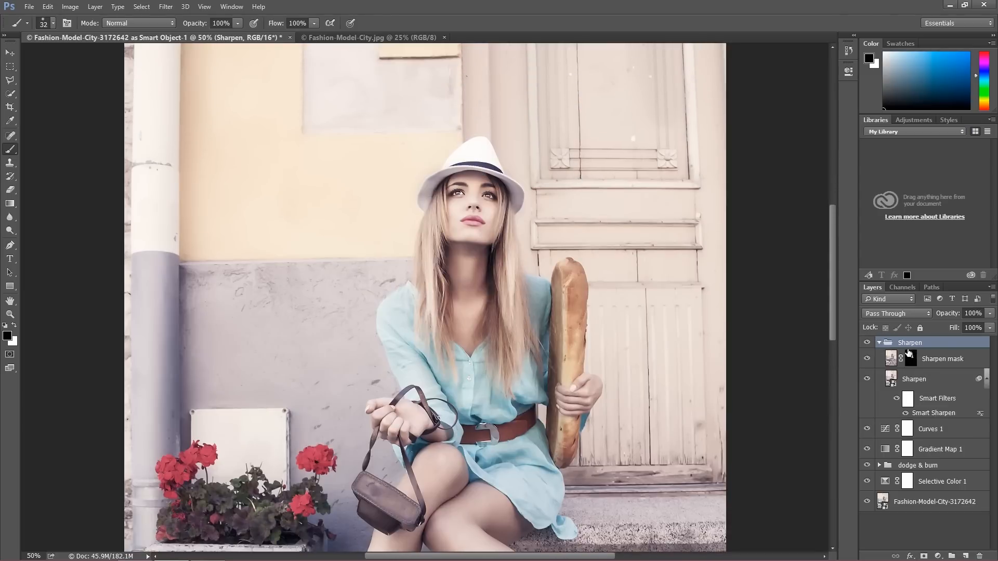
{"action": "left_click", "coordinate": [942, 360]}
{"action": "left_click", "coordinate": [966, 314]}
{"action": "type", "text": "80"}
{"action": "key", "text": "Return"}
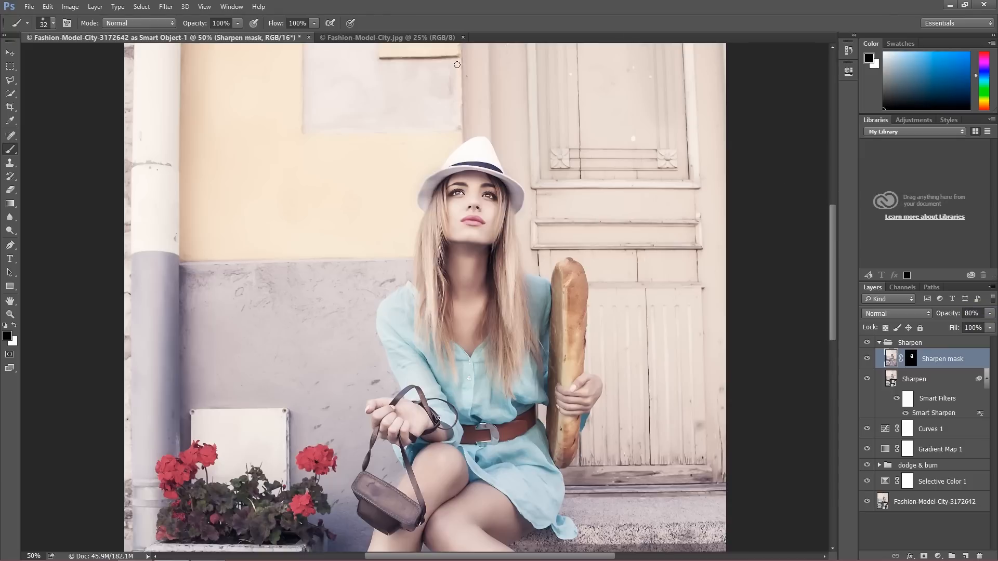
Copy the original photo from Fashion-Model-City.jpg into the retouched document as a new layer, accepting the bit depth difference.
{"action": "left_click", "coordinate": [364, 37]}
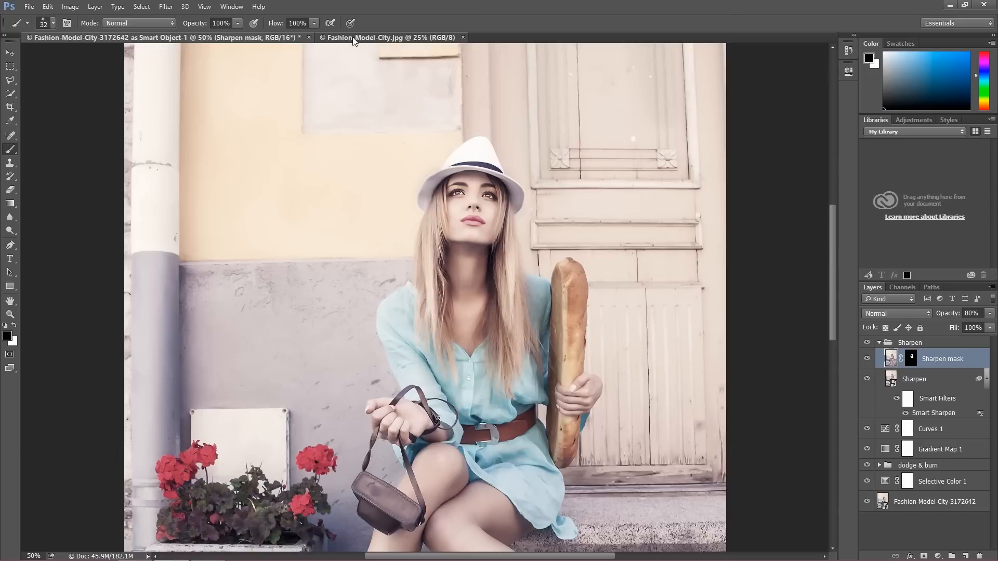
{"action": "key", "text": "v"}
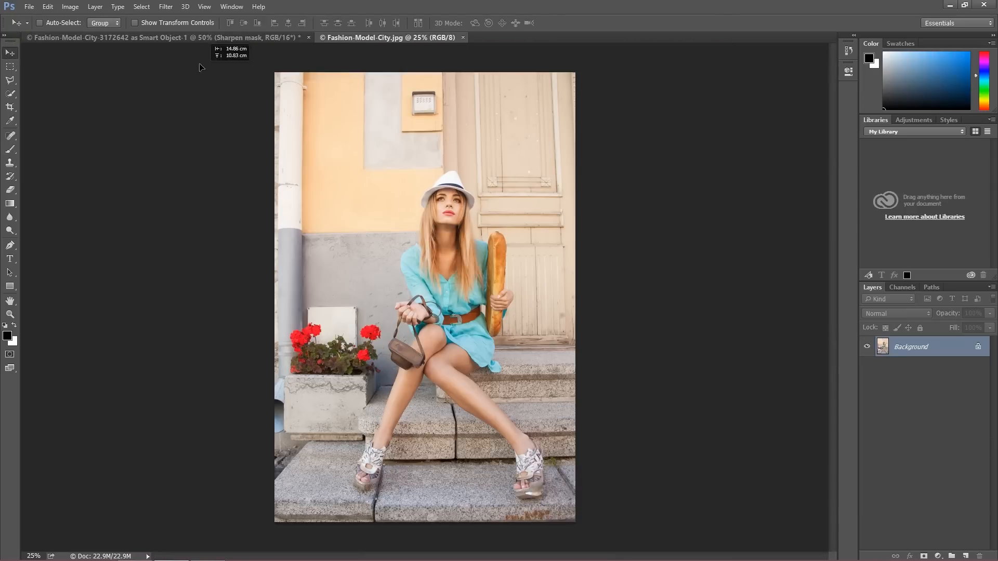
{"action": "left_click_drag", "start_coordinate": [187, 41], "coordinate": [252, 151]}
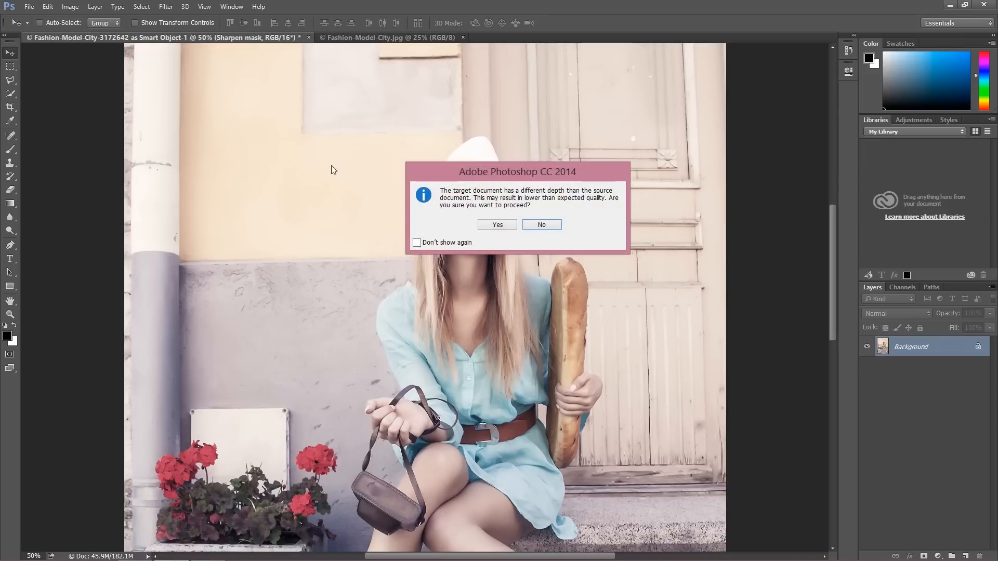
{"action": "left_click", "coordinate": [502, 226]}
{"action": "left_click", "coordinate": [547, 238]}
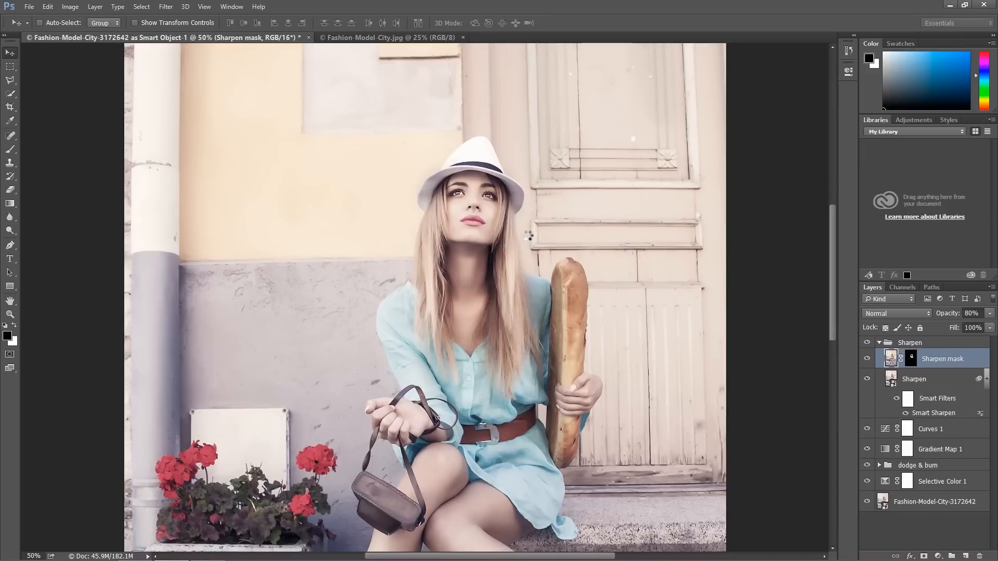
{"action": "left_click_drag", "start_coordinate": [317, 217], "coordinate": [414, 243]}
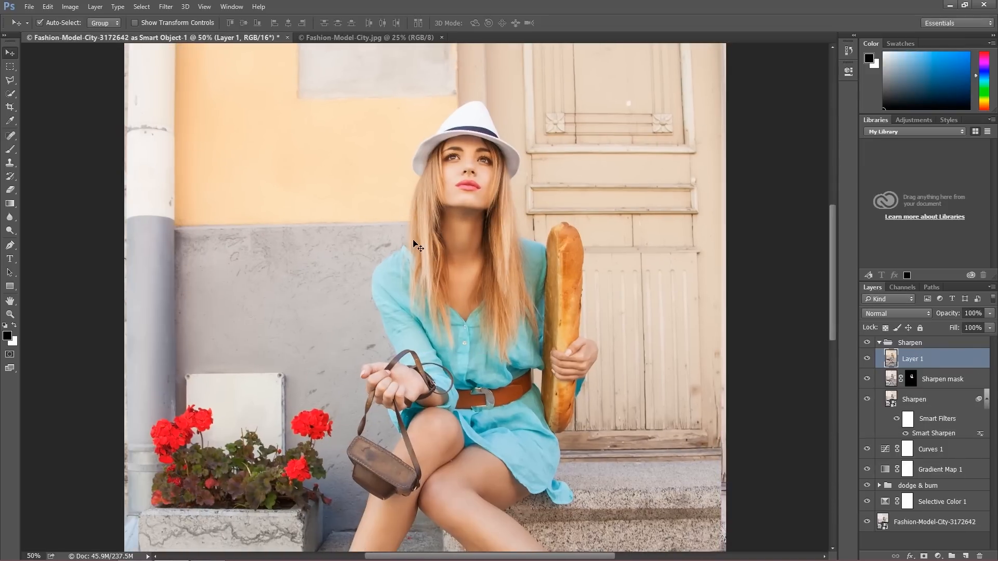
Align the copied original photo exactly with the retouched image on the canvas.
{"action": "key", "text": "ctrl+minus"}
{"action": "key", "text": "ctrl+minus"}
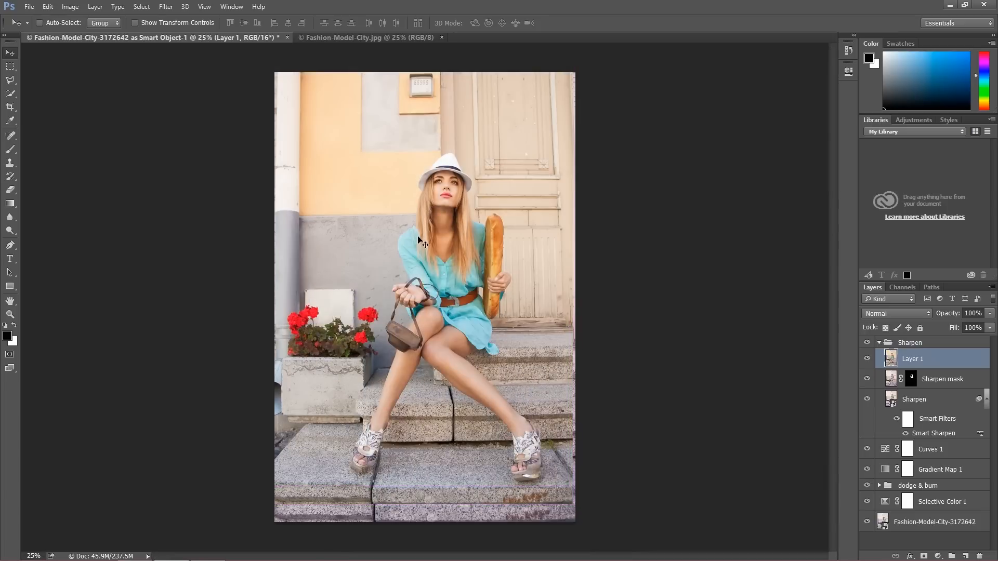
{"action": "left_click_drag", "start_coordinate": [428, 253], "coordinate": [431, 272]}
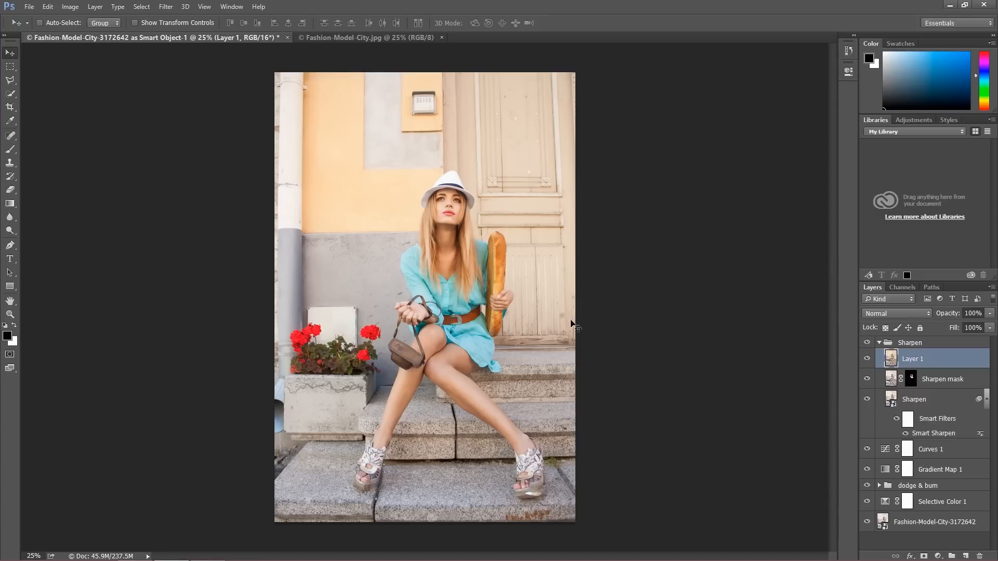
Move the original photo layer above the Sharpen group and toggle its visibility to compare before and after.
{"action": "key", "text": "ctrl+plus"}
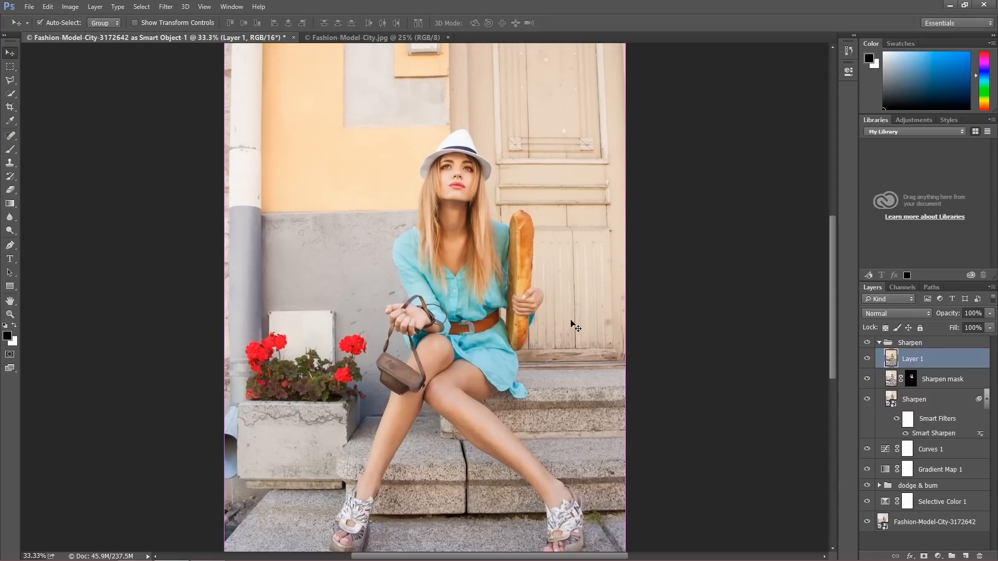
{"action": "key", "text": "ctrl+plus"}
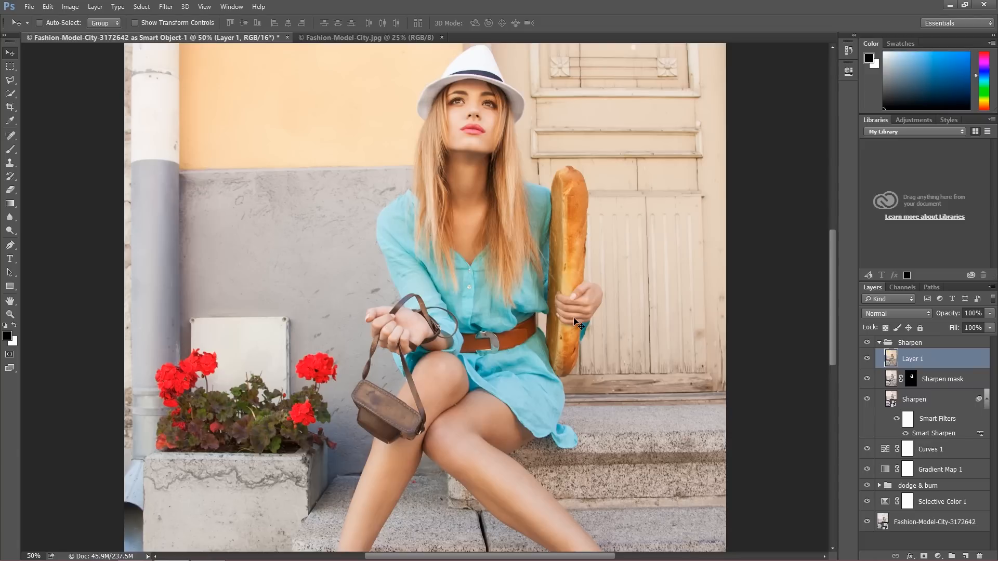
{"action": "left_click_drag", "start_coordinate": [944, 362], "coordinate": [937, 340]}
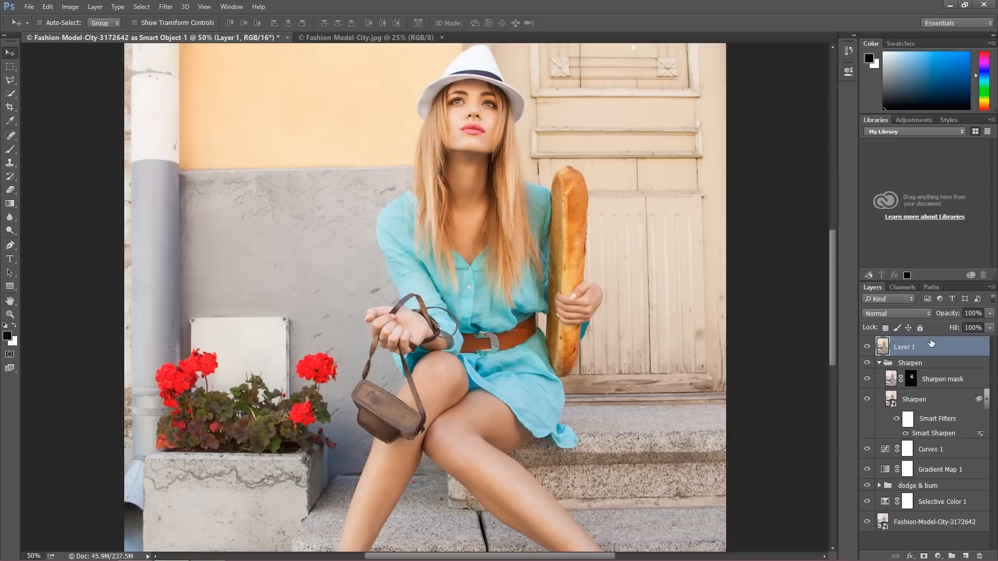
{"action": "left_click", "coordinate": [869, 346]}
{"action": "left_click", "coordinate": [869, 347]}
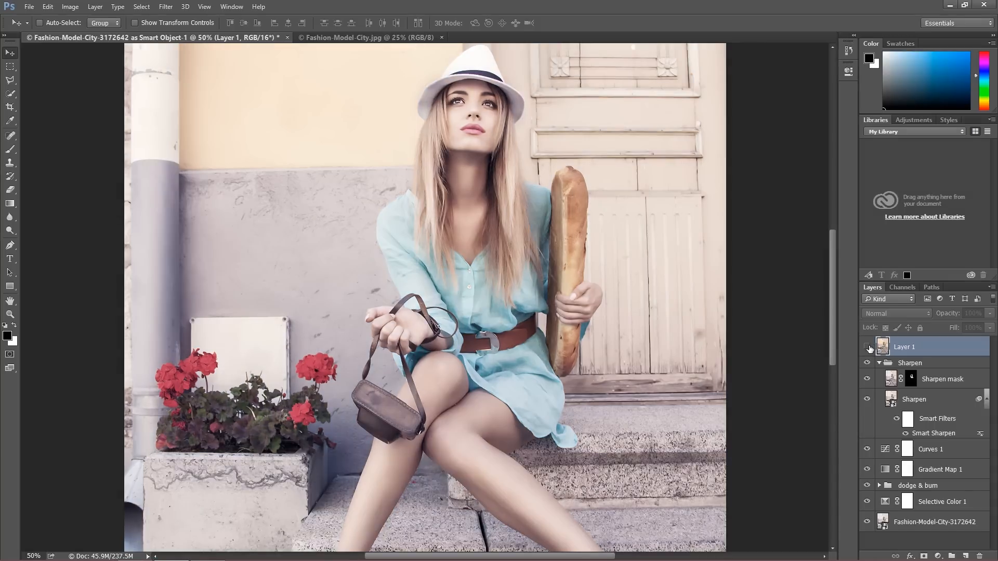